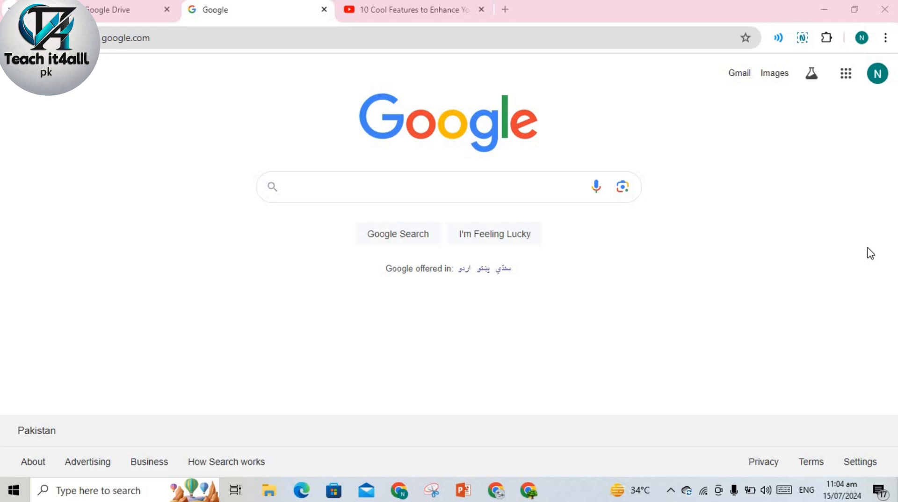
# Open Google Forms from the list of Google apps
pyautogui.click(847, 82)
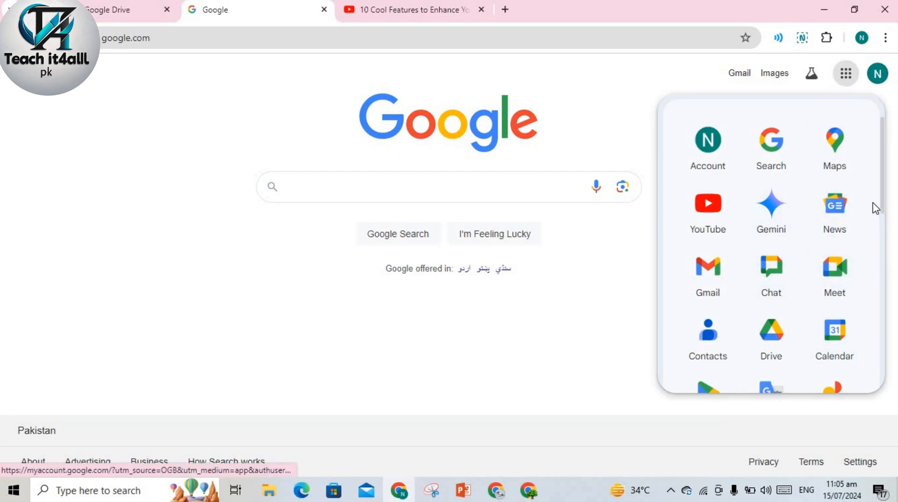
pyautogui.scroll(-2, 883, 228)
pyautogui.scroll(-10, 883, 228)
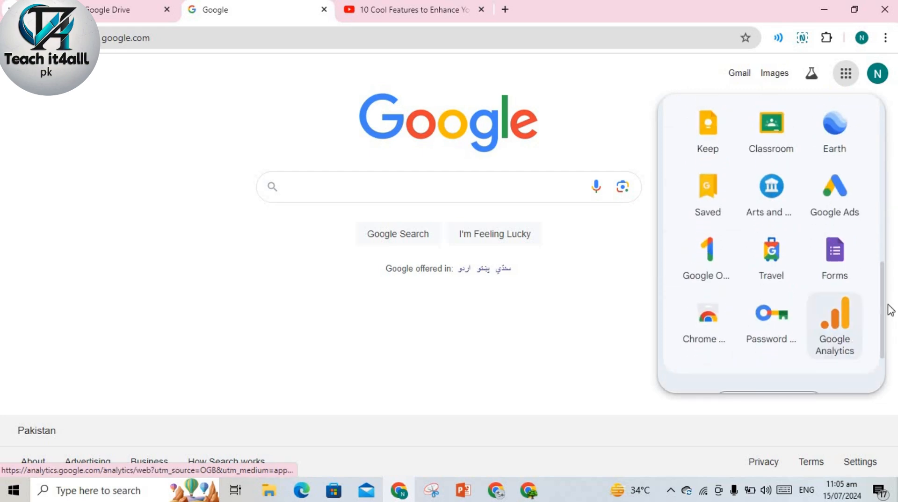
pyautogui.click(835, 262)
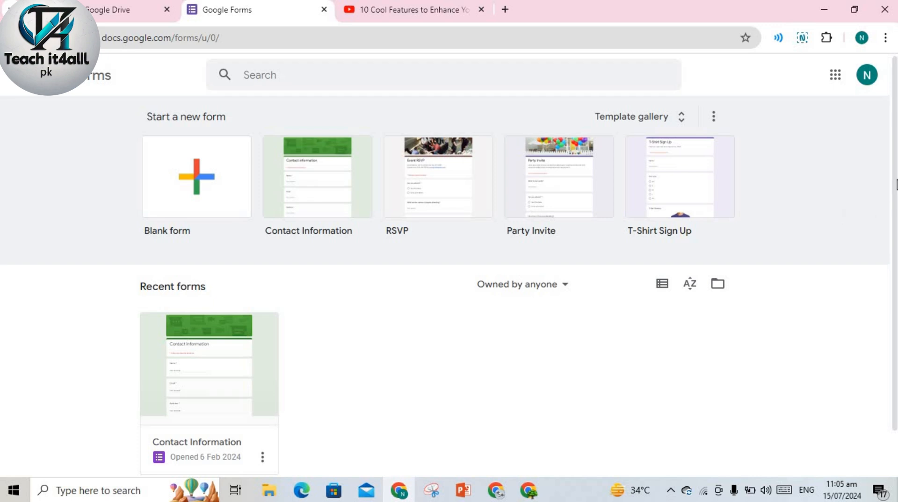
# Create a form from the Party Invite template, look through its questions, and return to the forms home page
pyautogui.scroll(-2, 894, 187)
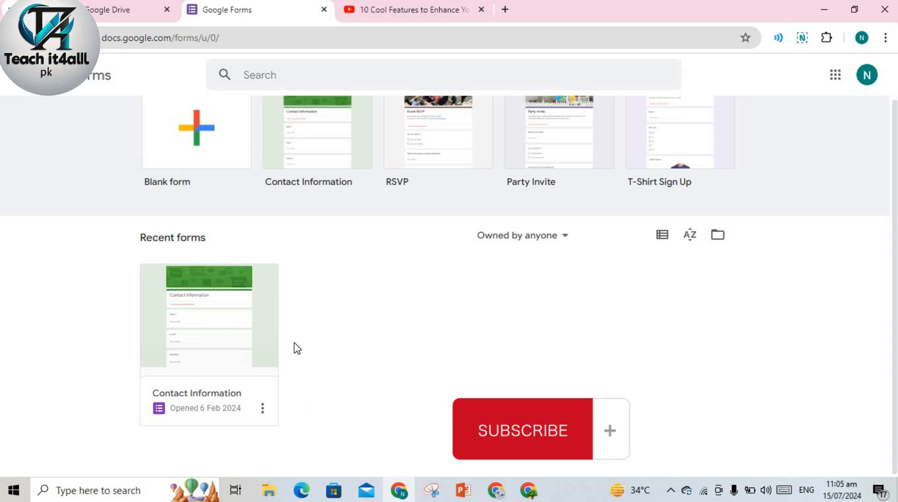
pyautogui.scroll(1, 449, 253)
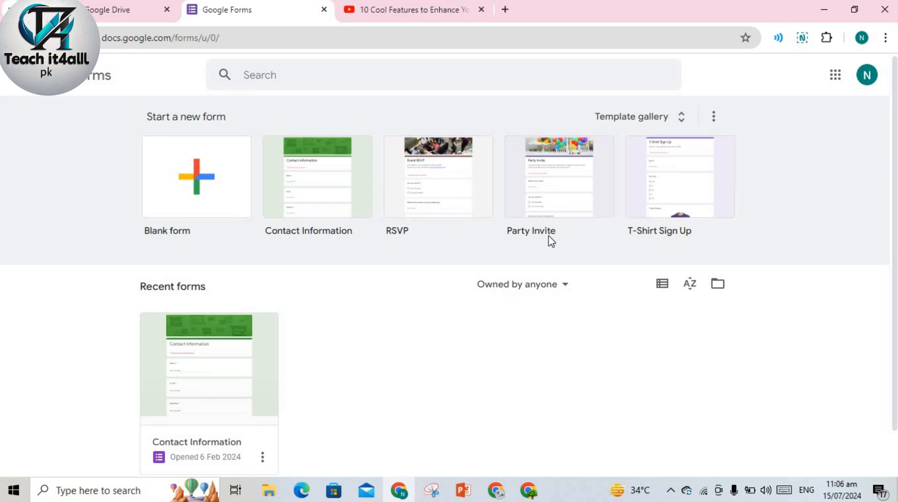
pyautogui.click(557, 179)
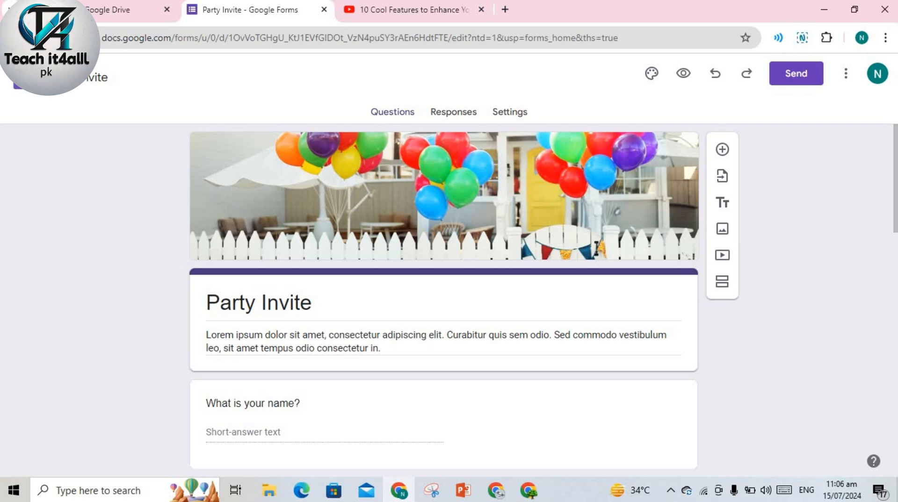
pyautogui.moveTo(895, 189); pyautogui.dragTo(896, 198)
pyautogui.scroll(-4, 896, 202)
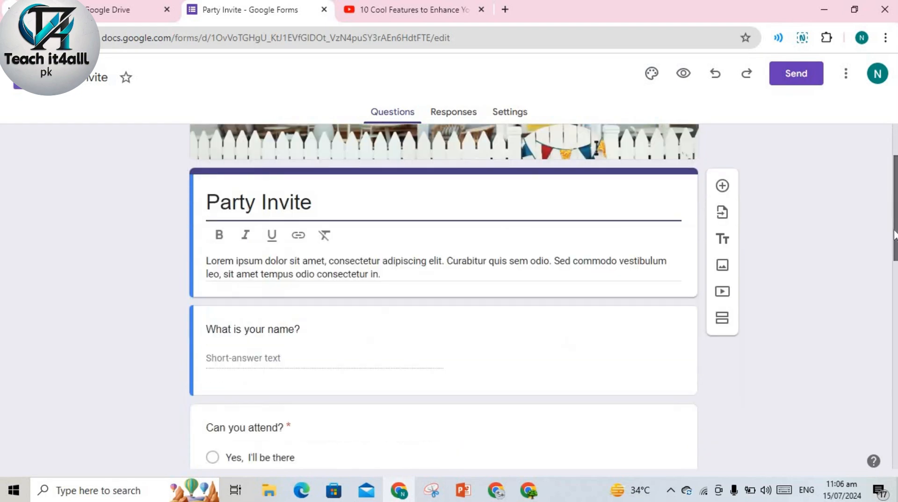
pyautogui.tripleClick(384, 159)
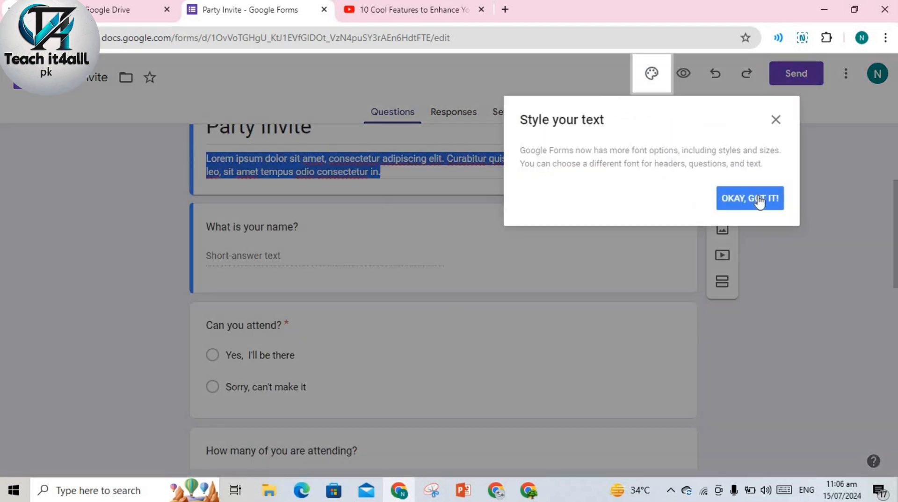
pyautogui.click(748, 202)
pyautogui.moveTo(895, 230); pyautogui.dragTo(884, 418)
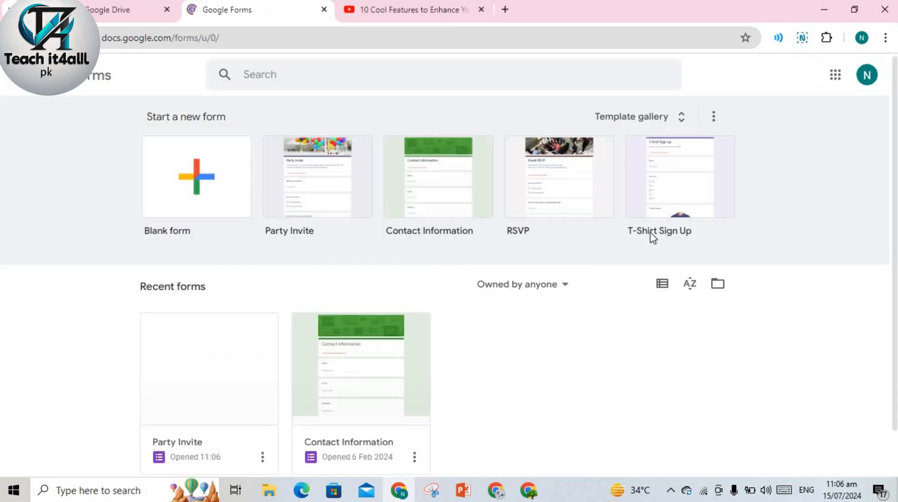
# Create a form from the T-Shirt Sign Up template, review its questions through to the comments field, and return to the forms home page
pyautogui.click(682, 189)
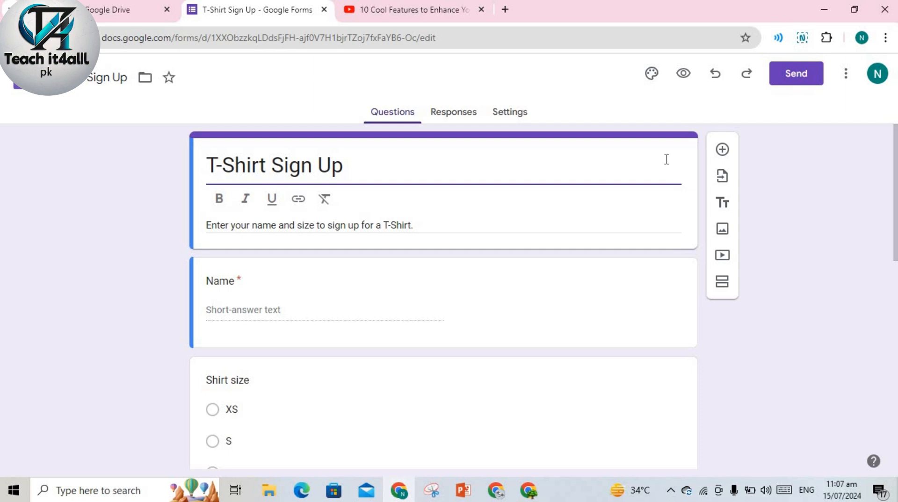
pyautogui.click(351, 163)
pyautogui.click(250, 316)
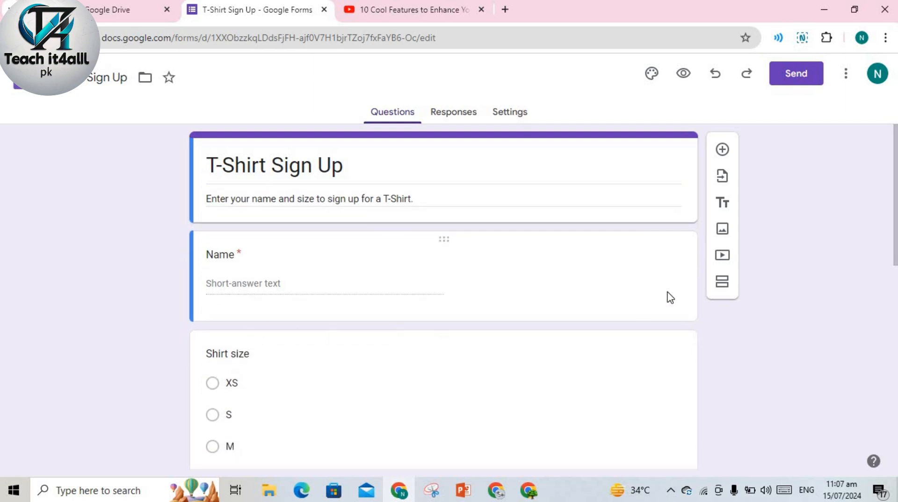
pyautogui.scroll(-3, 352, 300)
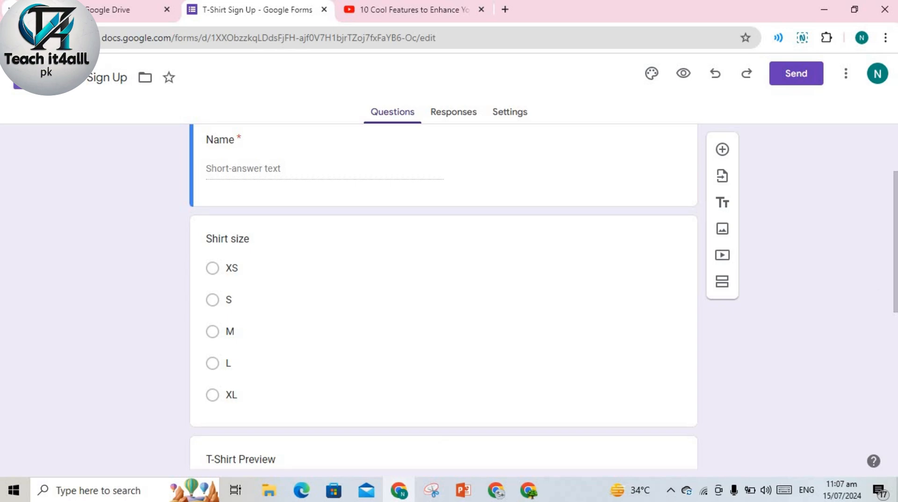
pyautogui.scroll(-5, 896, 298)
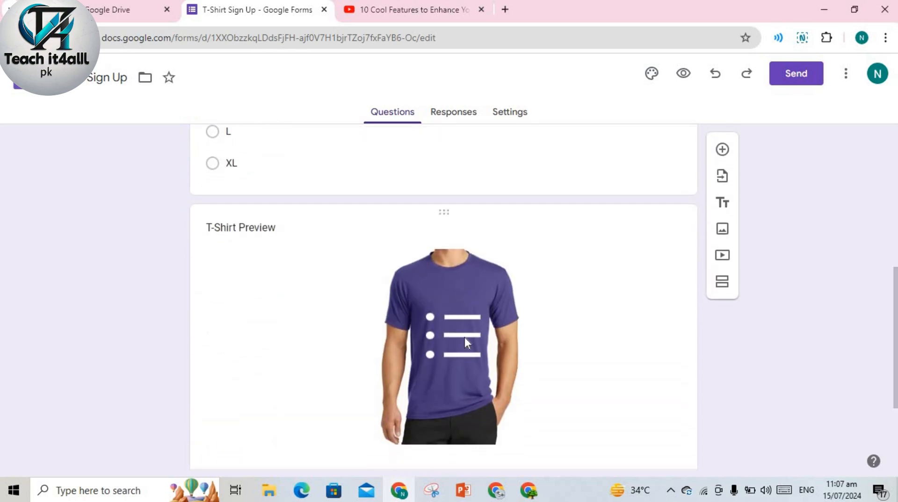
pyautogui.scroll(-3, 895, 331)
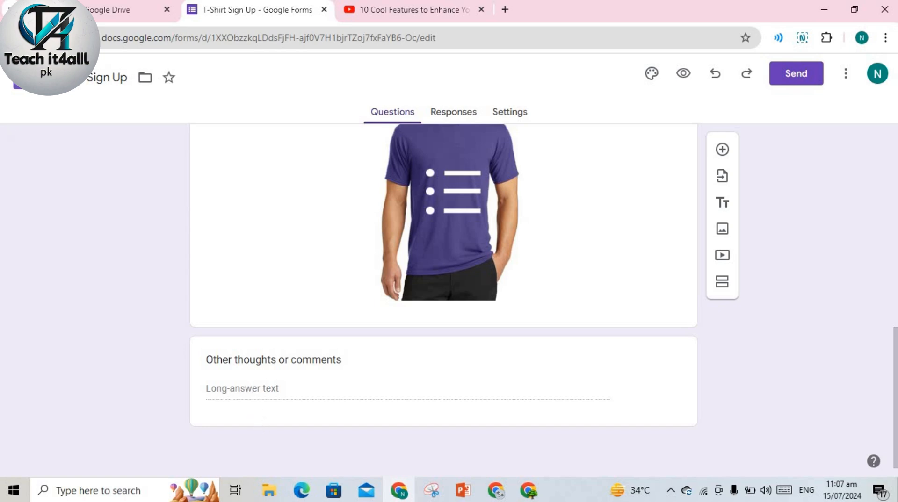
pyautogui.click(25, 76)
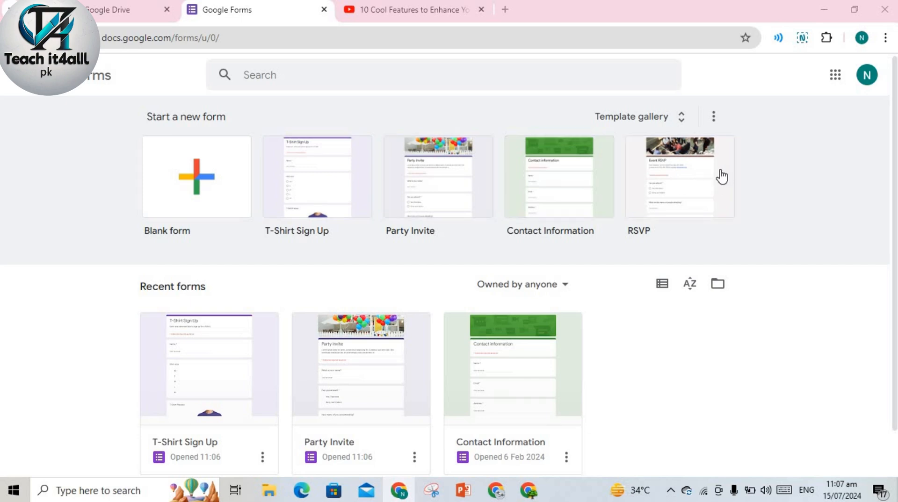
# Start a new blank form and open its title for editing
pyautogui.click(197, 180)
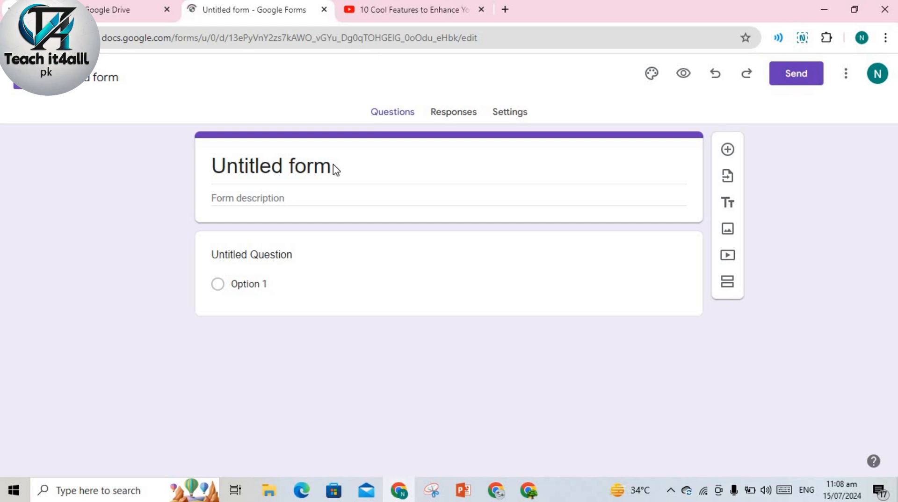
pyautogui.click(334, 168)
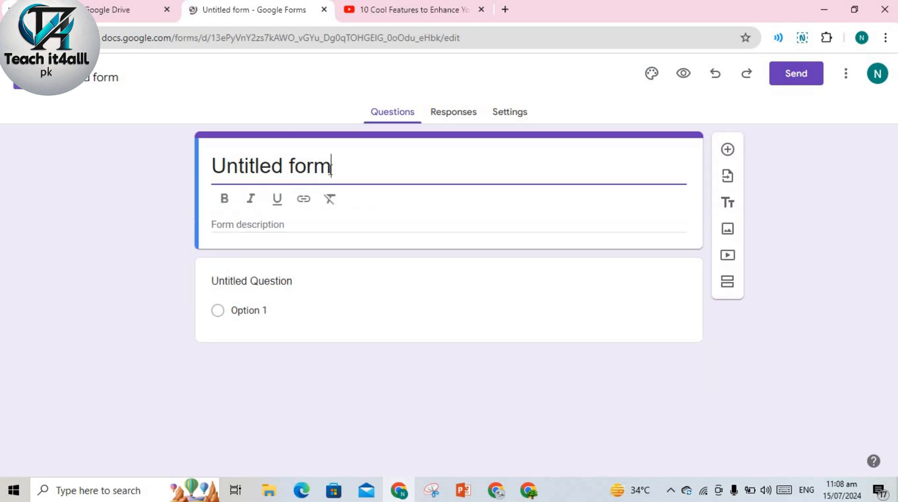
pyautogui.press('BackSpace')
pyautogui.press('BackSpace')
pyautogui.press('BackSpace')
pyautogui.press('BackSpace')
pyautogui.press('BackSpace')
pyautogui.press('BackSpace')
pyautogui.press('BackSpace')
pyautogui.press('BackSpace')
pyautogui.press('BackSpace')
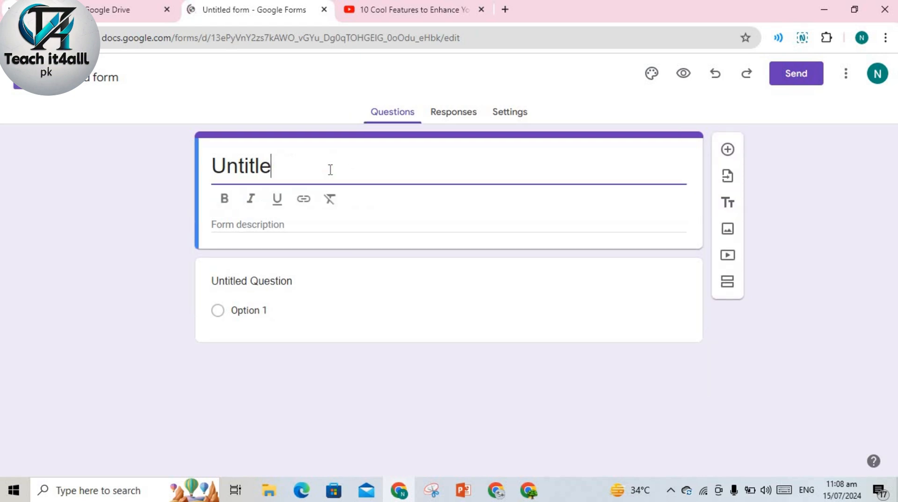
pyautogui.press('BackSpace')
pyautogui.press('BackSpace')
pyautogui.press('BackSpace')
pyautogui.press('BackSpace')
pyautogui.hotkey('ctrl', 'z')
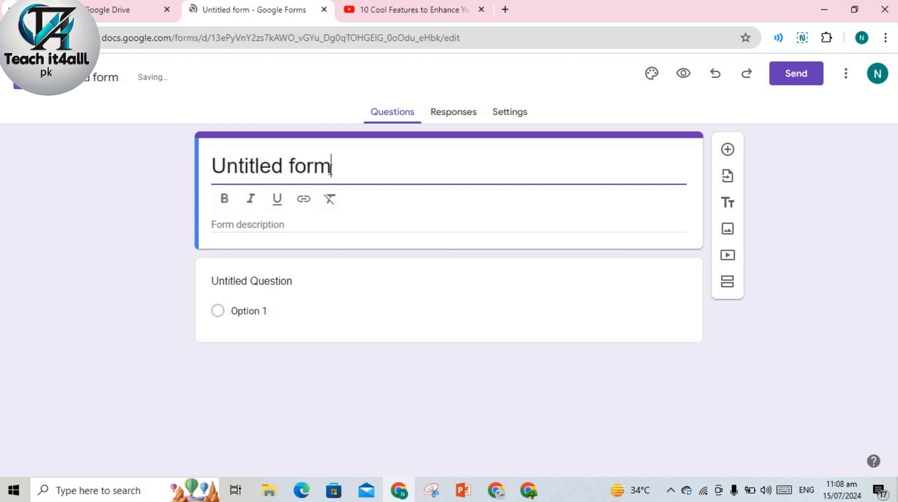
pyautogui.press('BackSpace')
pyautogui.press('BackSpace')
pyautogui.press('BackSpace')
pyautogui.press('BackSpace')
pyautogui.press('BackSpace')
pyautogui.press('BackSpace')
pyautogui.press('BackSpace')
pyautogui.press('BackSpace')
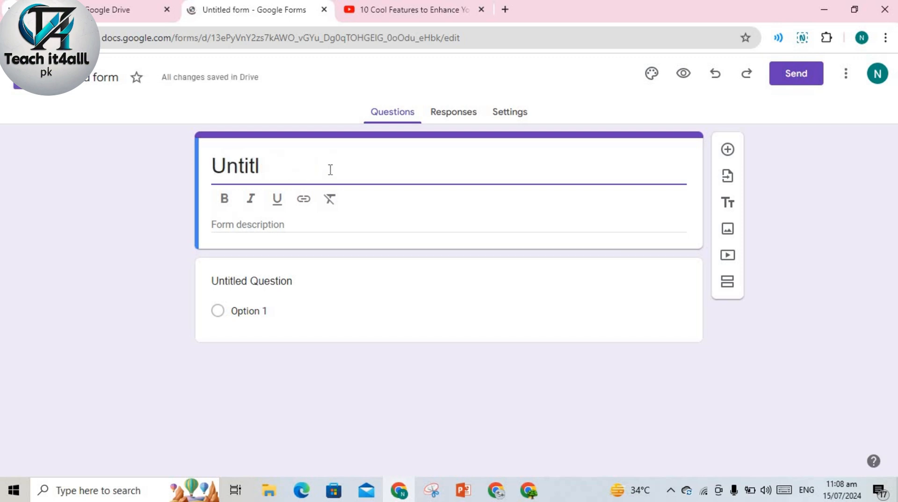
pyautogui.press('BackSpace')
pyautogui.press('BackSpace')
pyautogui.press('BackSpace')
pyautogui.press('BackSpace')
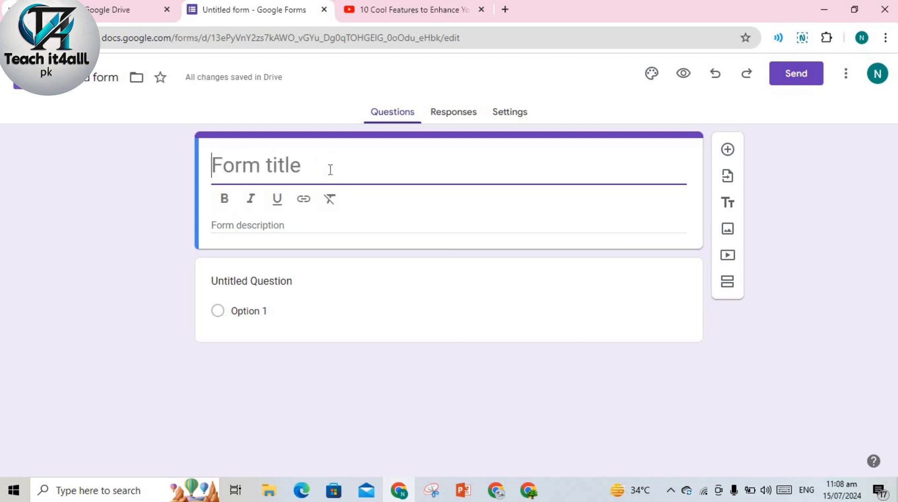
pyautogui.hotkey('ctrl', 'z')
# Replace the form's default title with "Teach it4all PK"
pyautogui.press('BackSpace')
pyautogui.press('BackSpace')
pyautogui.press('BackSpace')
pyautogui.press('BackSpace')
pyautogui.press('BackSpace')
pyautogui.press('BackSpace')
pyautogui.press('BackSpace')
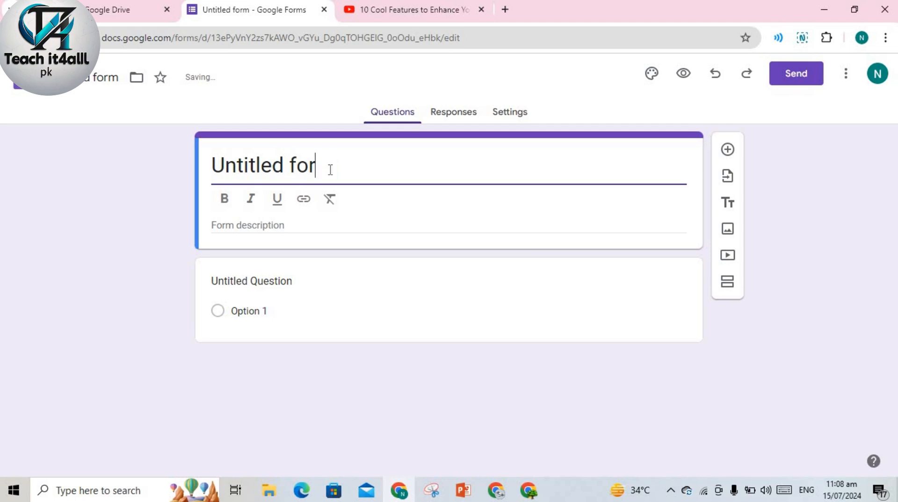
pyautogui.press('BackSpace')
pyautogui.press('BackSpace')
pyautogui.press('BackSpace')
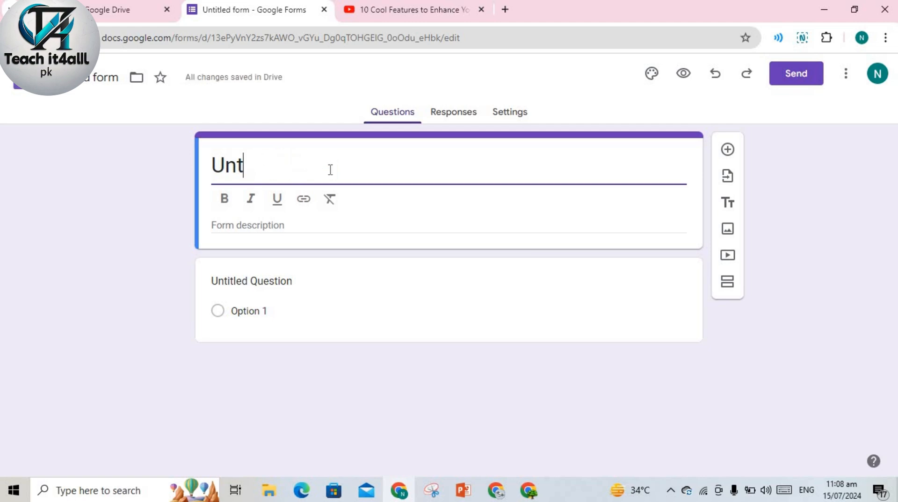
pyautogui.write('T')
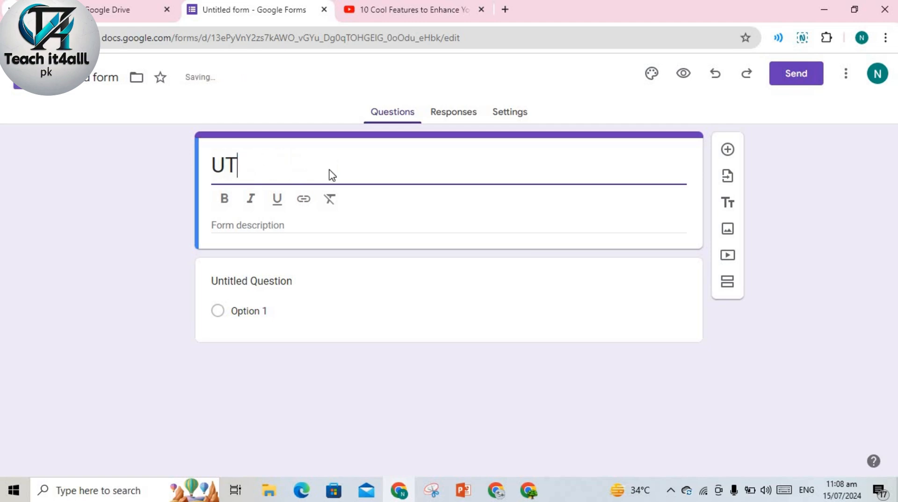
pyautogui.click(225, 162)
pyautogui.press('BackSpace')
pyautogui.click(227, 165)
pyautogui.write('ea')
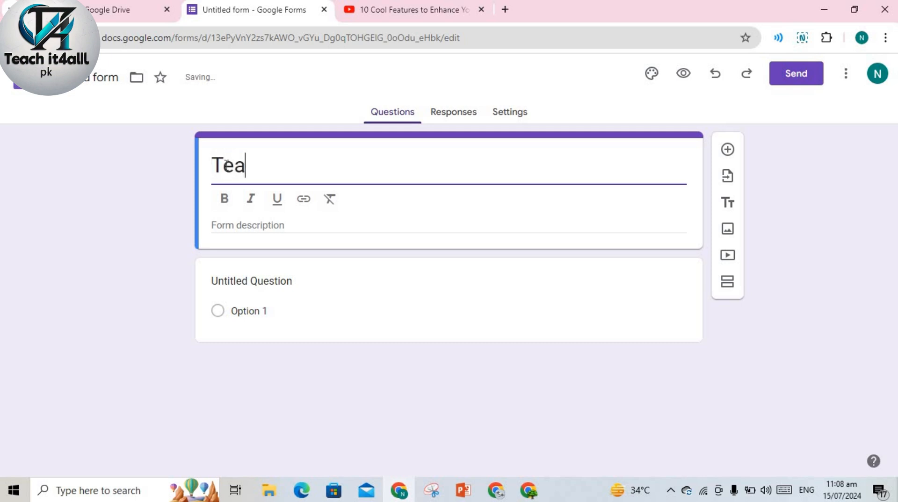
pyautogui.write('ch it4a;')
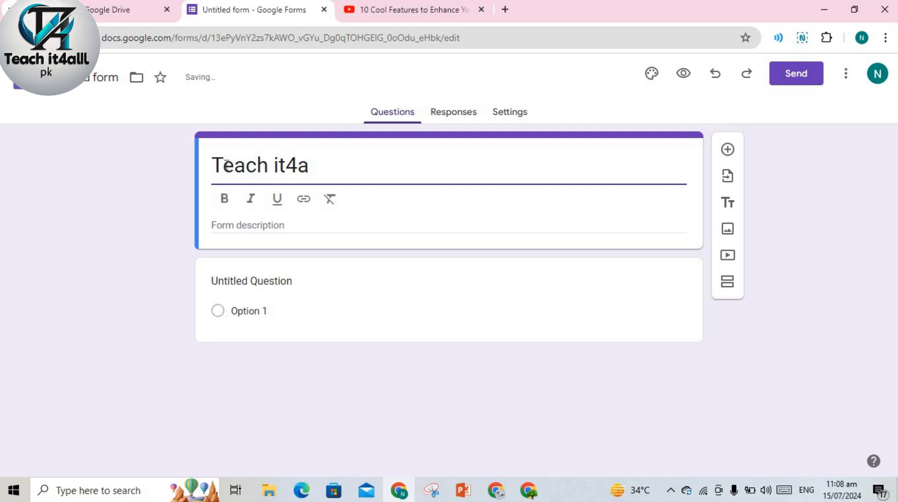
pyautogui.write('ll PK')
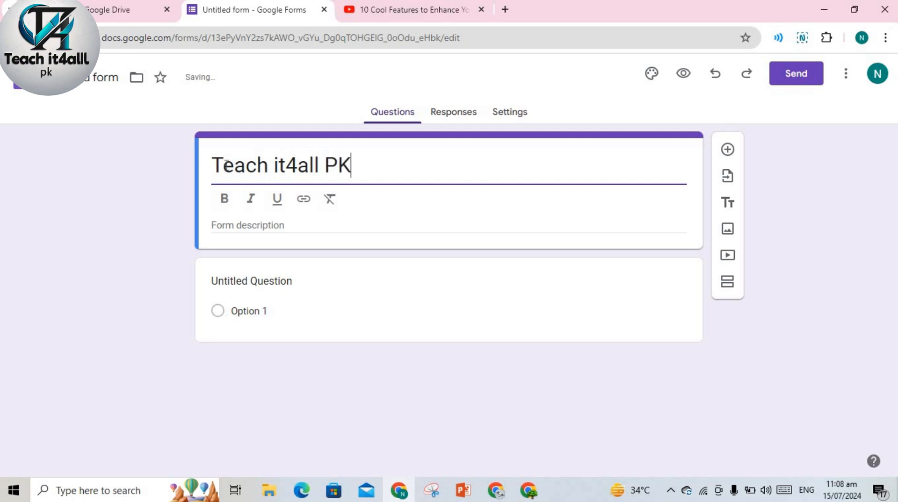
# Enter "computer courses" as the form description
pyautogui.click(270, 227)
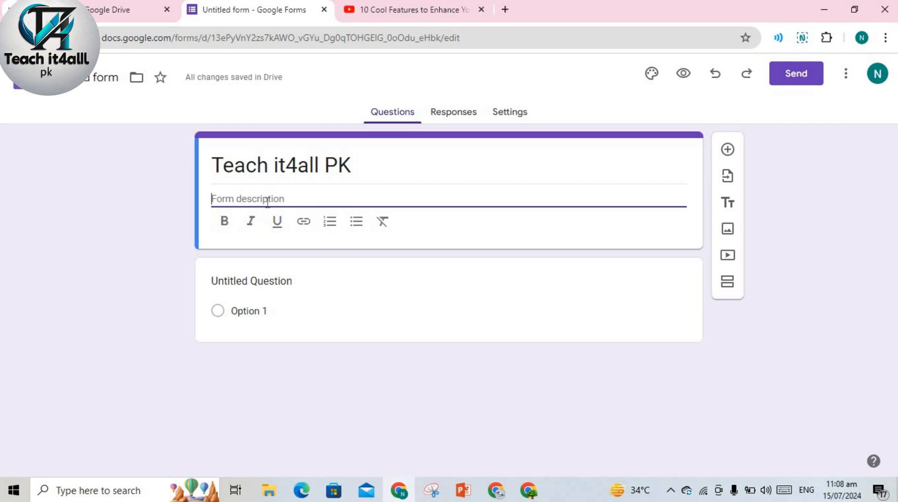
pyautogui.write('computer cou')
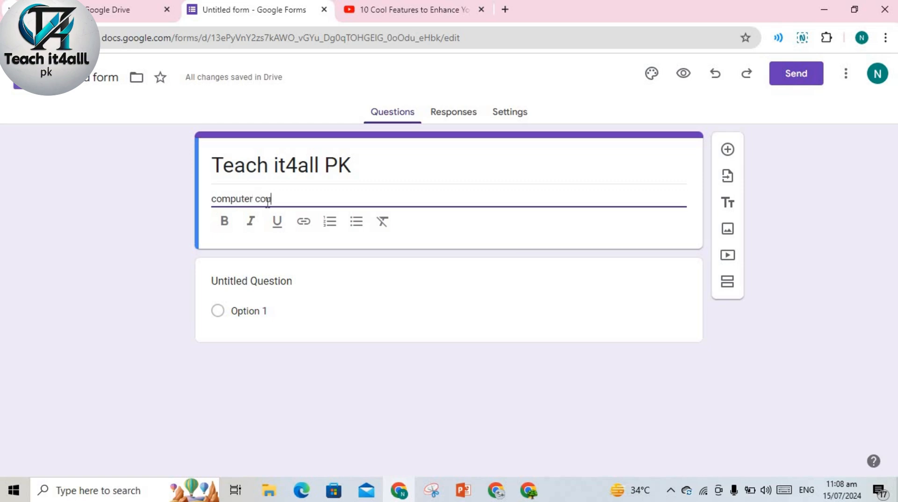
pyautogui.write('rses')
# Set the first question's text to "What is your name" and add a second answer option to it
pyautogui.click(254, 284)
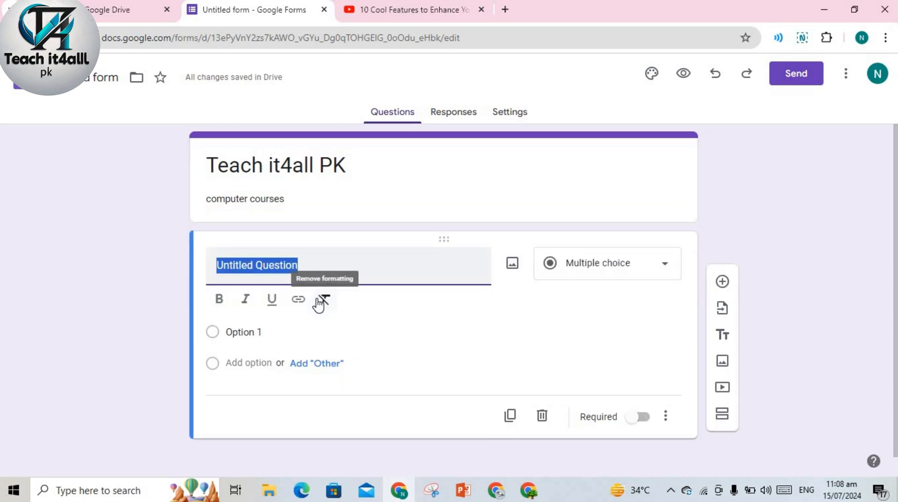
pyautogui.press('BackSpace')
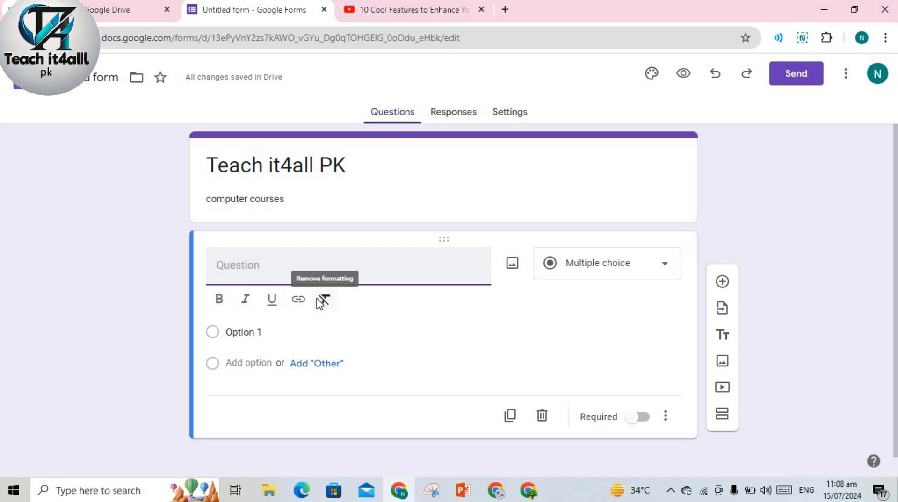
pyautogui.write('What is')
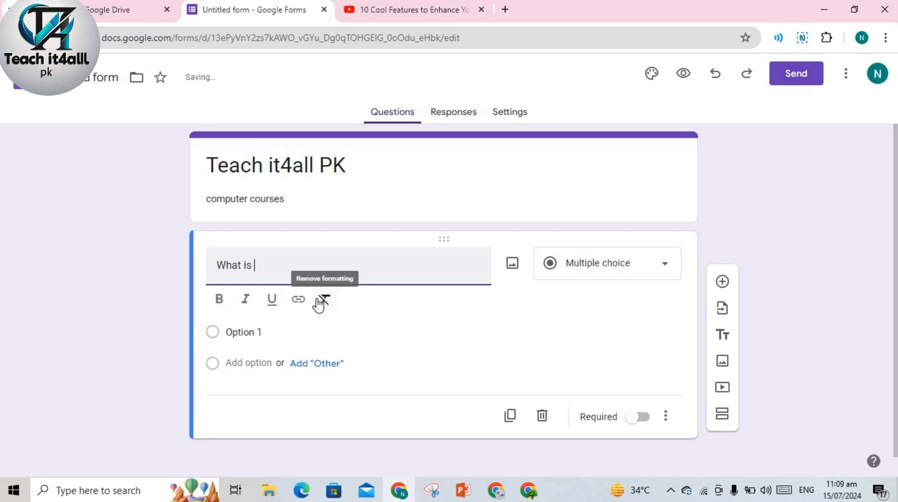
pyautogui.write(' your name')
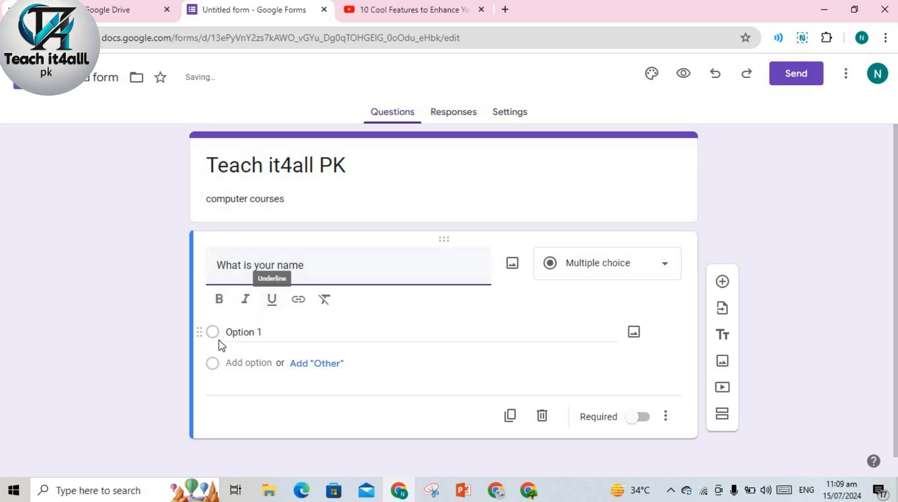
pyautogui.click(283, 337)
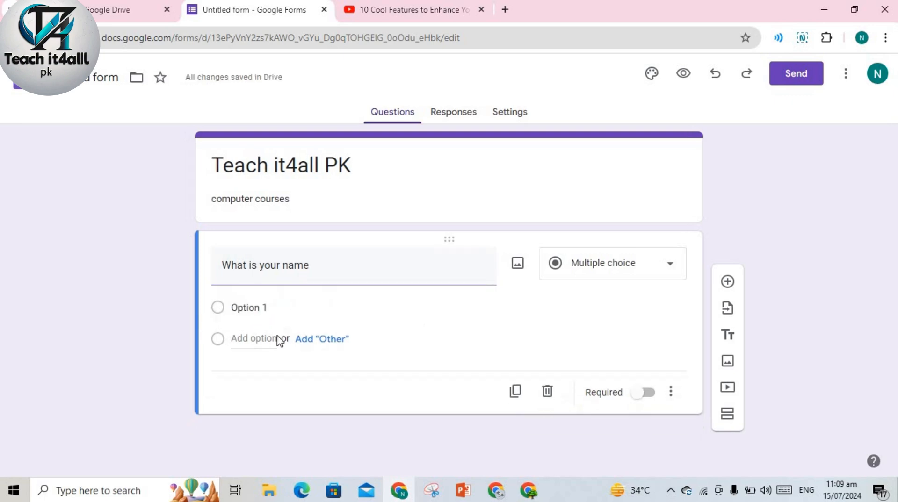
pyautogui.click(218, 340)
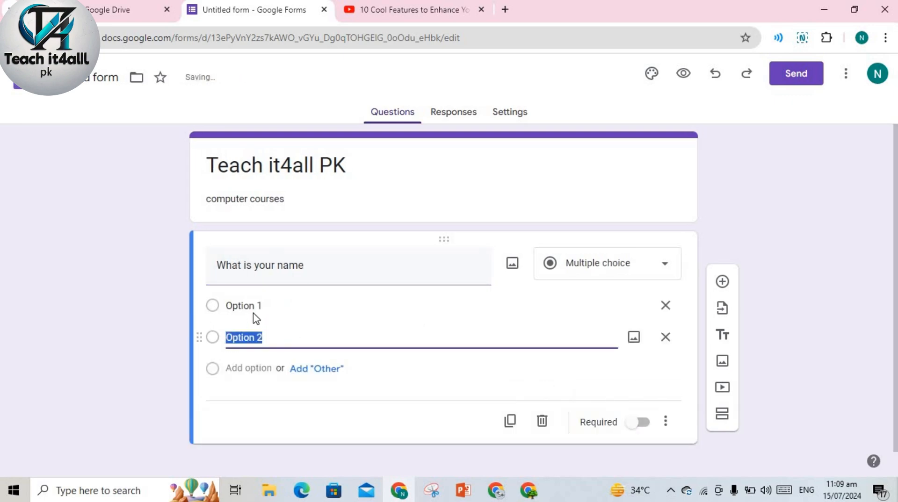
# Delete the "What is your name" question and add a new blank question to the form
pyautogui.click(276, 305)
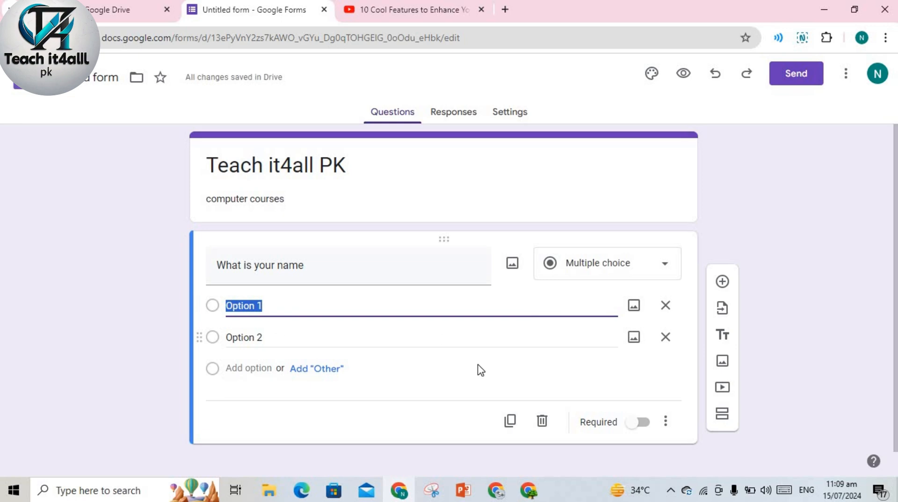
pyautogui.click(543, 421)
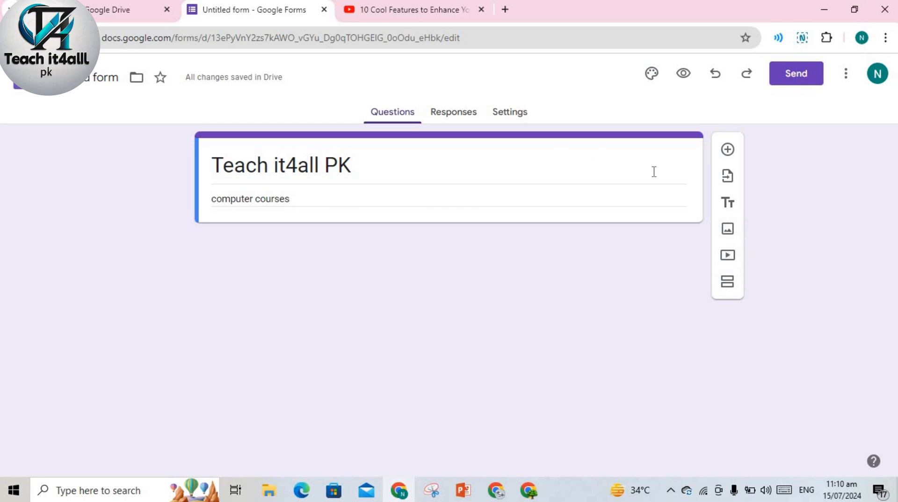
pyautogui.click(727, 149)
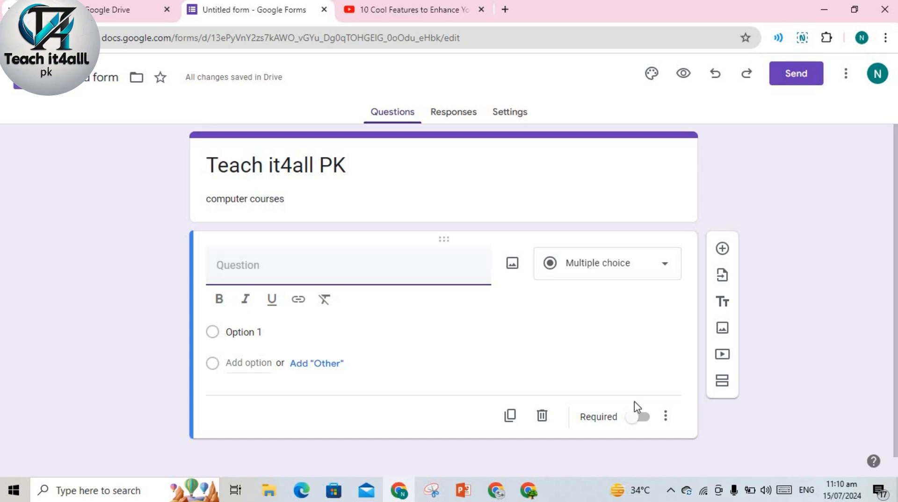
# Switch the keyboard language to Urdu (Pakistan) and enter "آپ کا نام کیا ہے" as the question text
pyautogui.click(808, 492)
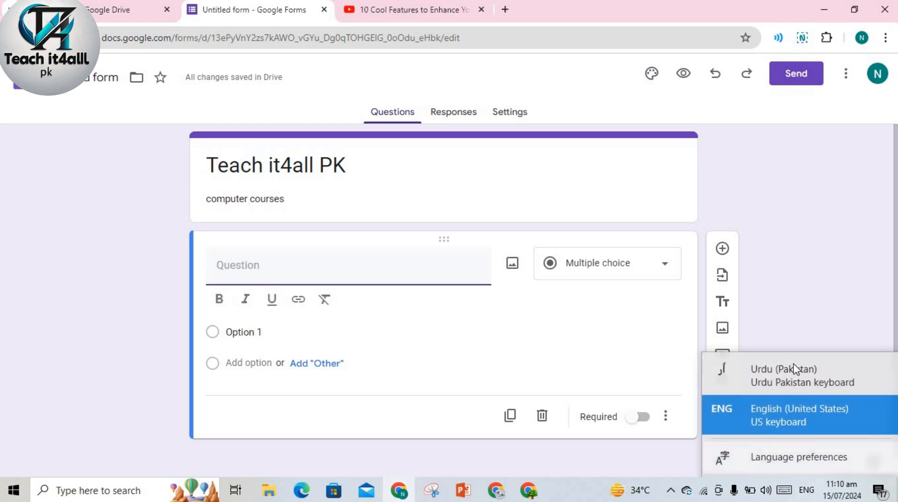
pyautogui.click(796, 370)
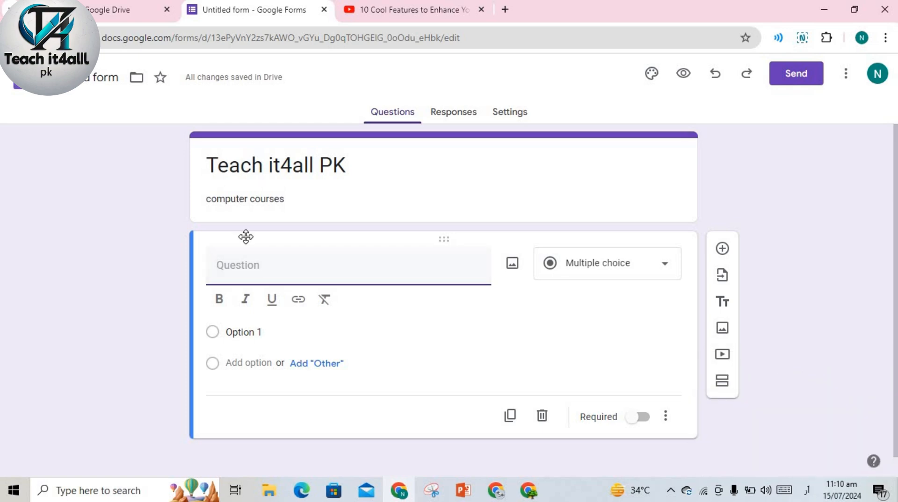
pyautogui.write('ا')
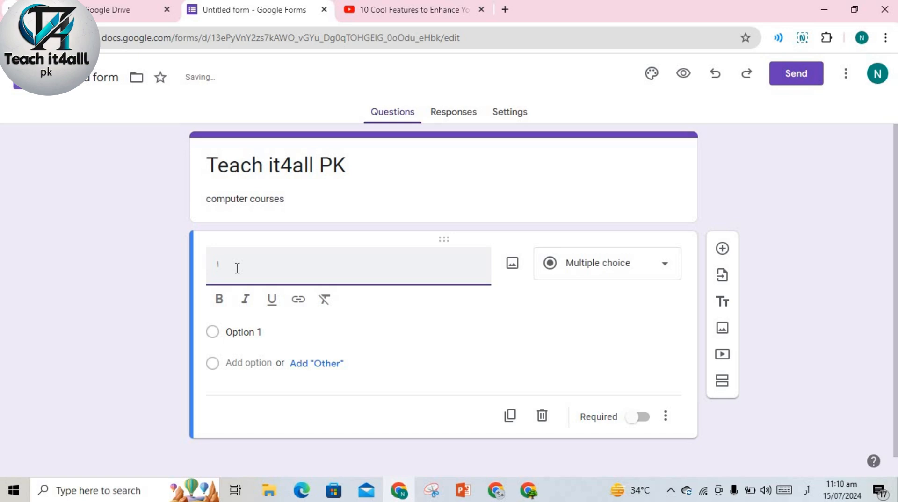
pyautogui.press('BackSpace')
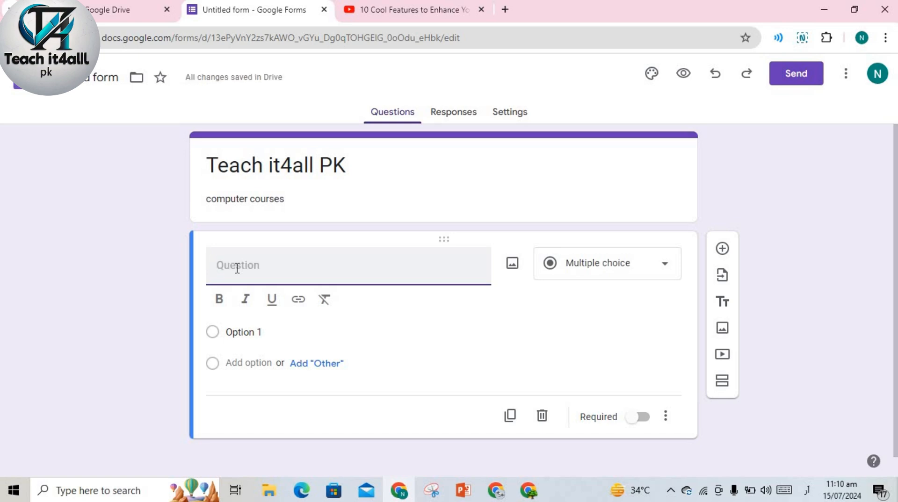
pyautogui.write('ا')
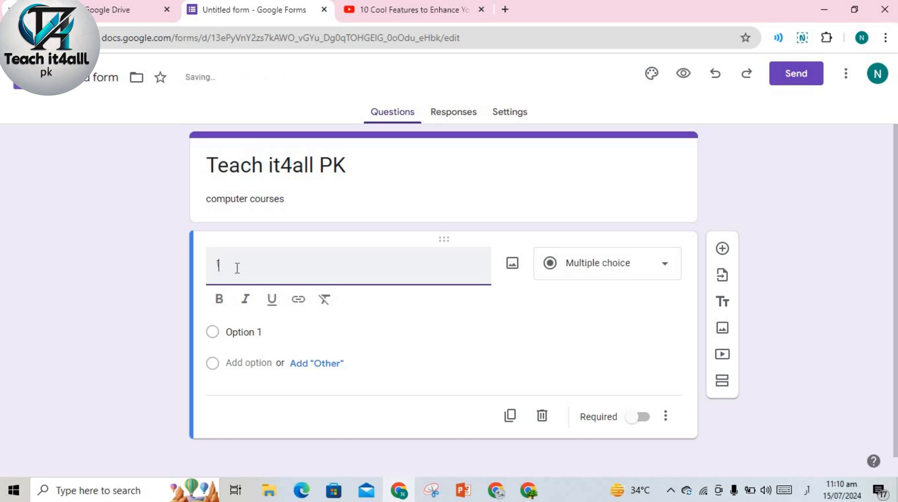
pyautogui.write('ب')
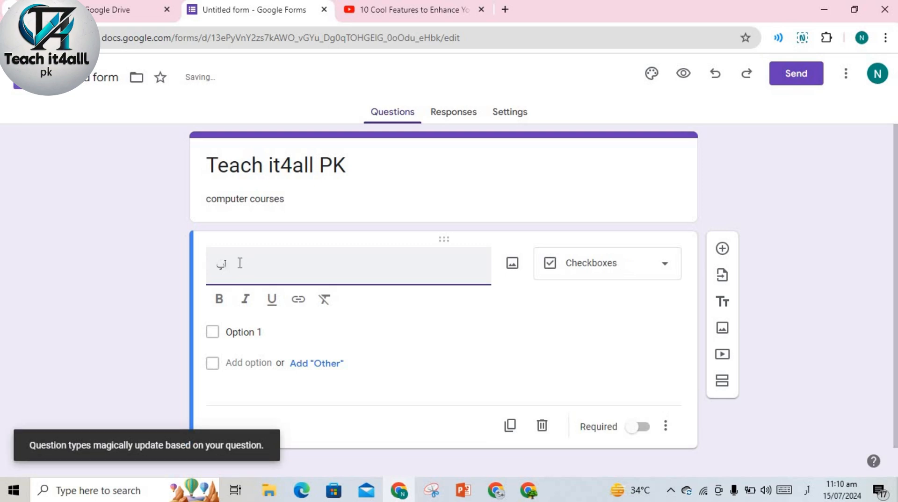
pyautogui.write('ک')
pyautogui.press('BackSpace')
pyautogui.press('BackSpace')
pyautogui.write('کا ن')
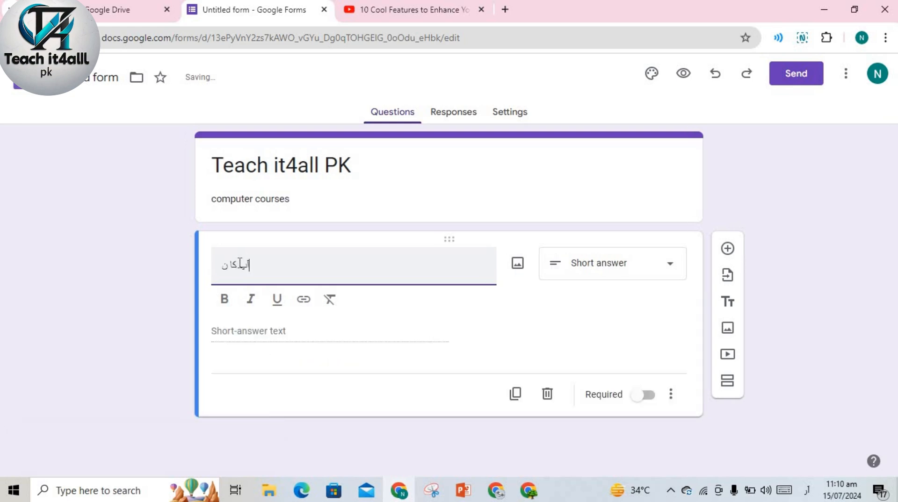
pyautogui.write('ام کیا ہے')
pyautogui.press('BackSpace')
pyautogui.write('ے')
pyautogui.moveTo(283, 266); pyautogui.dragTo(225, 265)
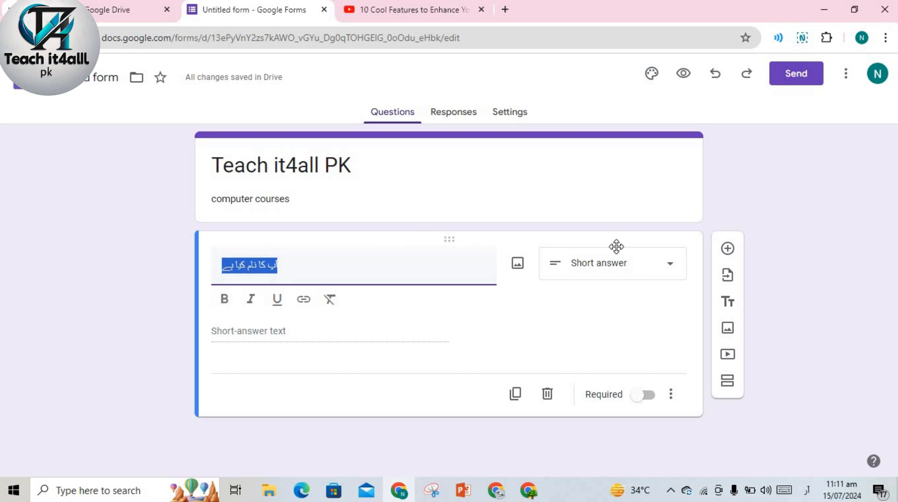
# Add a title and description block below the Urdu question and return to that question
pyautogui.click(729, 303)
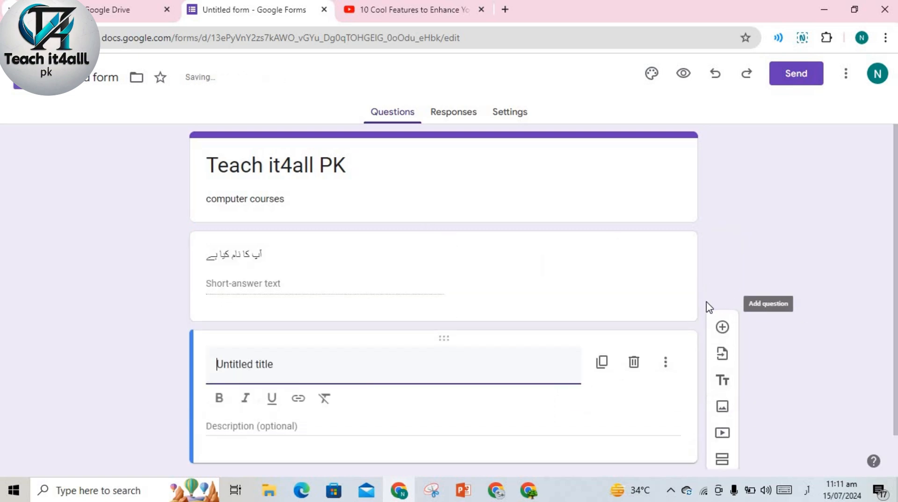
pyautogui.click(288, 283)
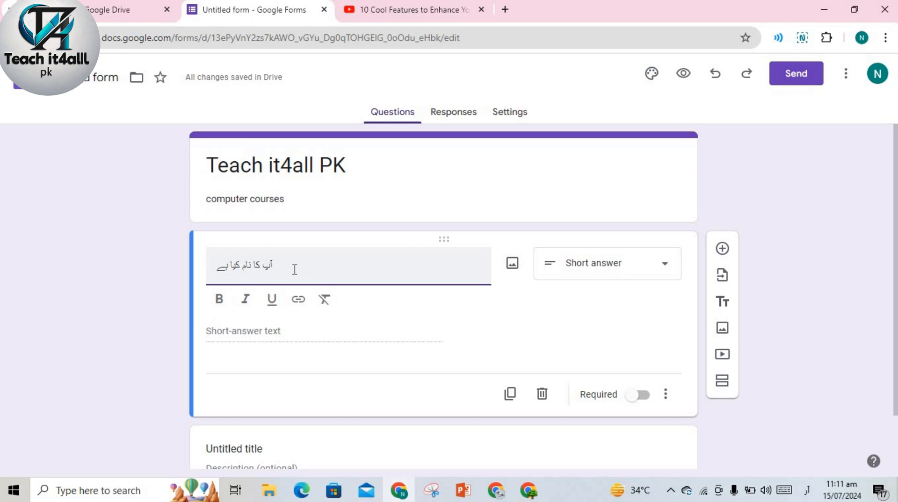
pyautogui.click(255, 334)
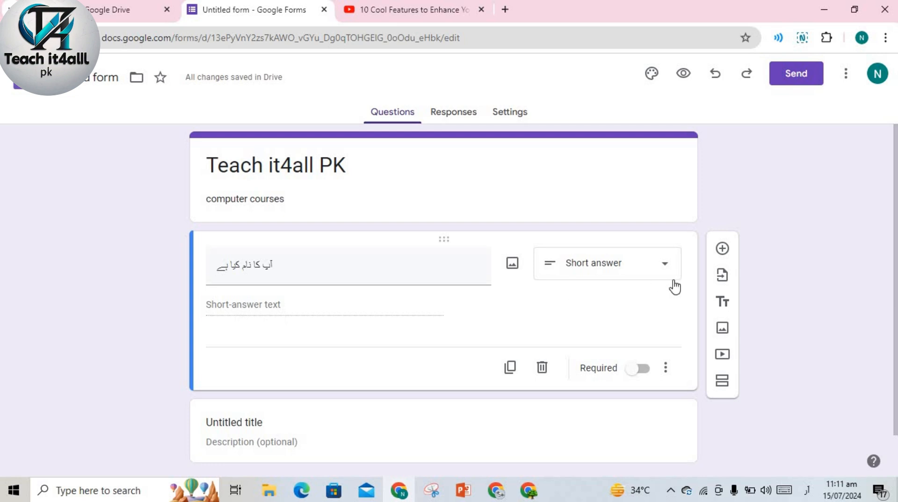
pyautogui.click(665, 268)
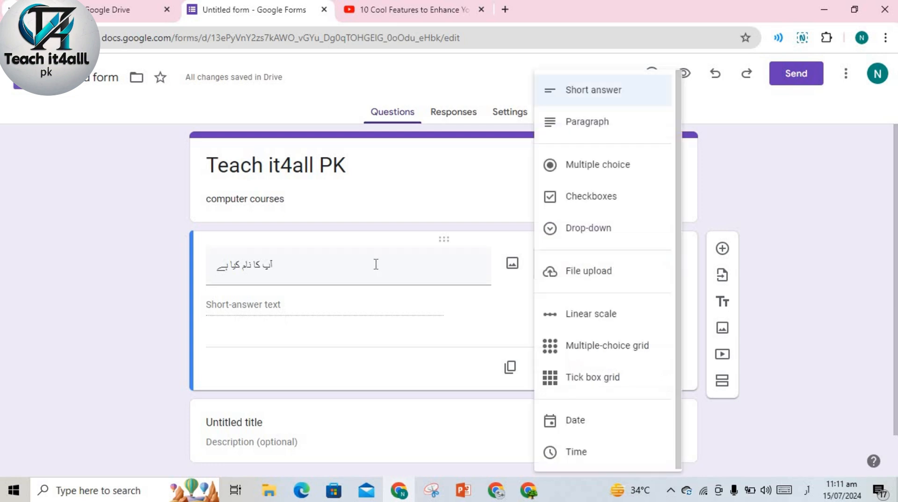
pyautogui.click(327, 267)
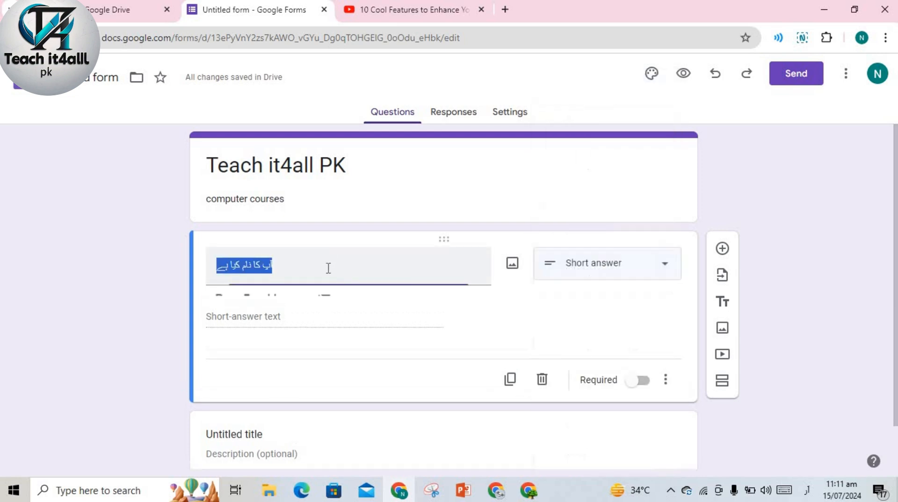
pyautogui.click(286, 319)
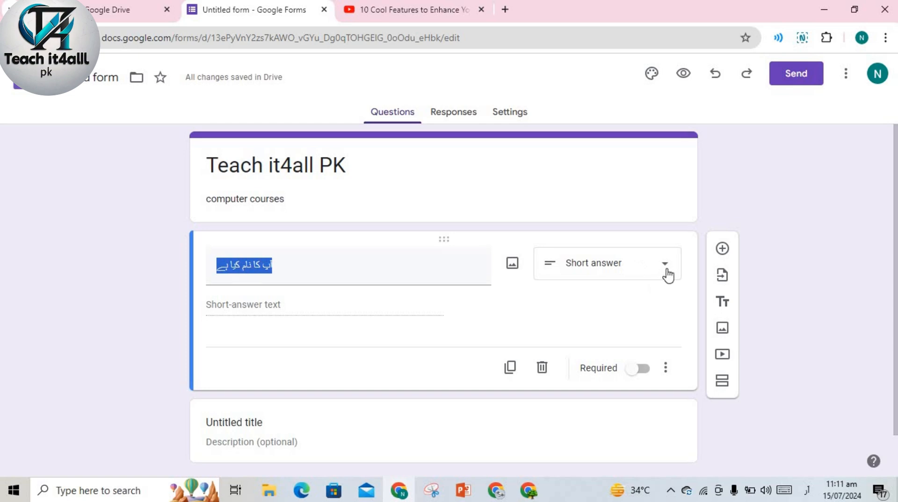
pyautogui.click(665, 272)
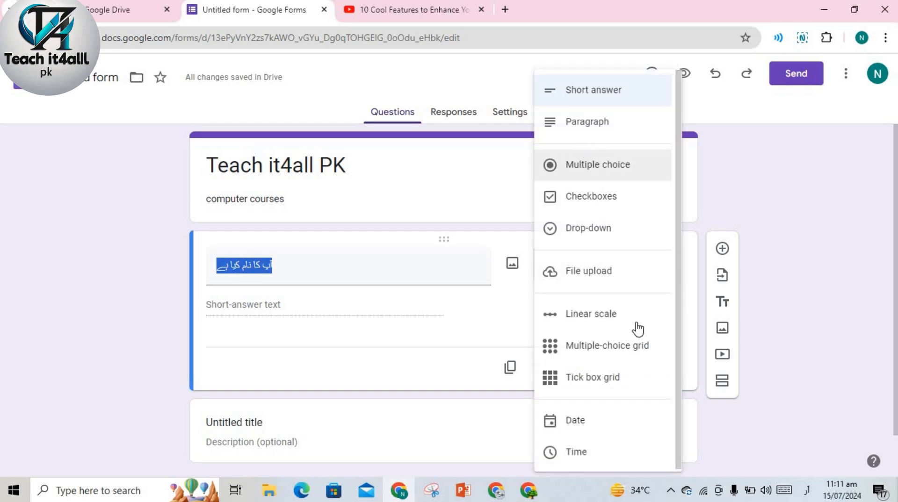
pyautogui.click(746, 206)
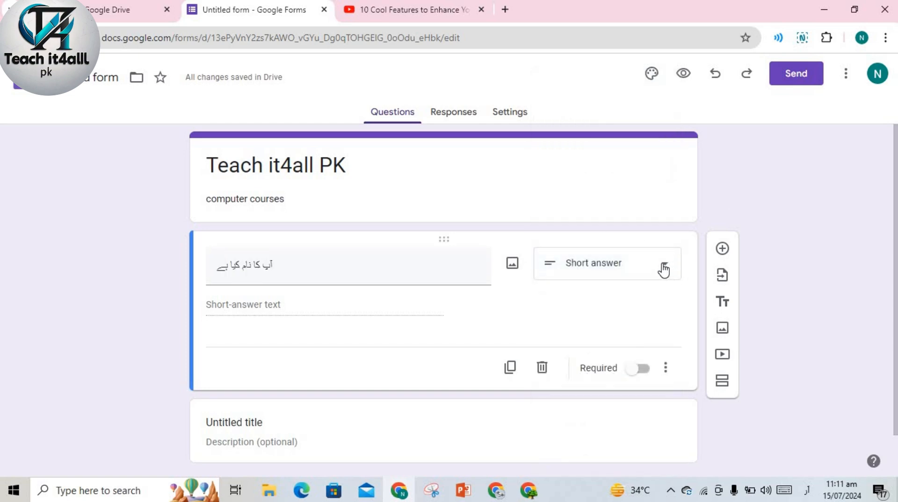
# Change the Urdu question's type to Drop-down
pyautogui.click(665, 270)
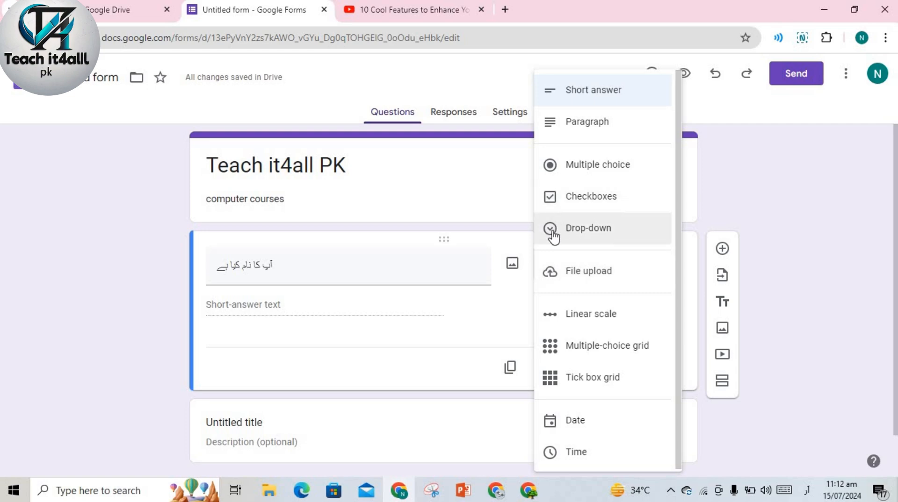
pyautogui.click(582, 232)
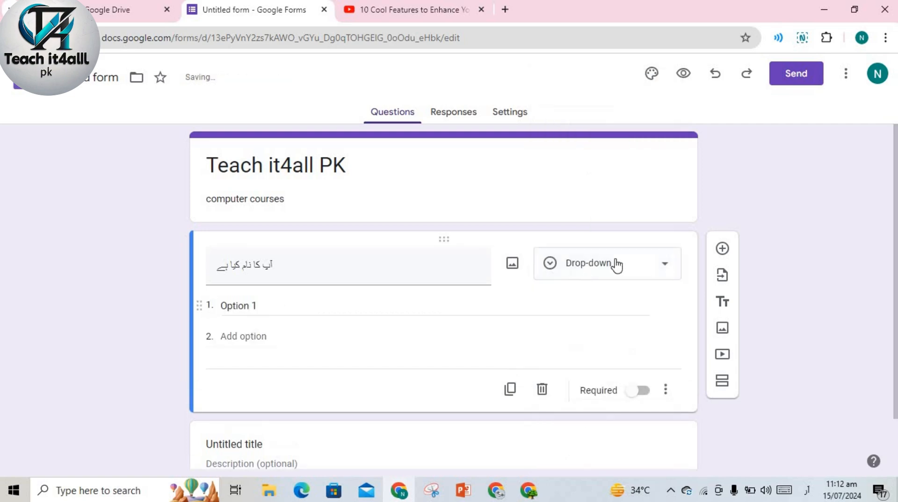
pyautogui.click(660, 262)
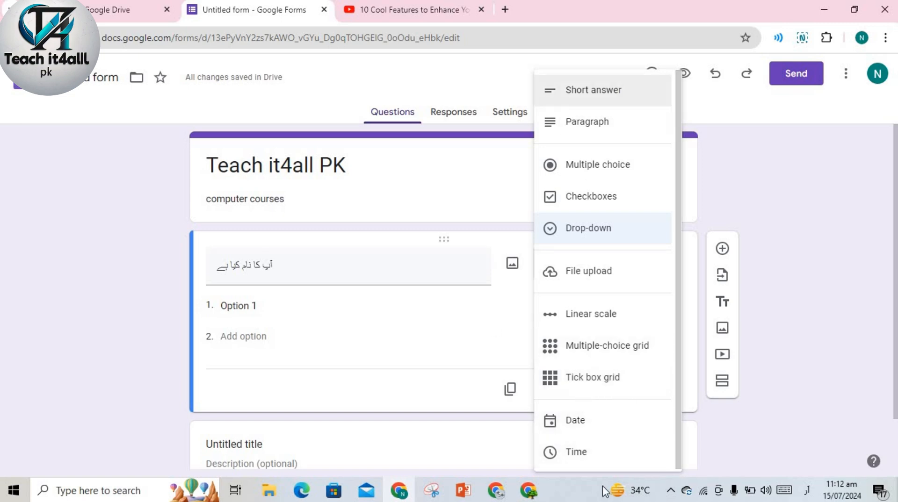
pyautogui.click(325, 296)
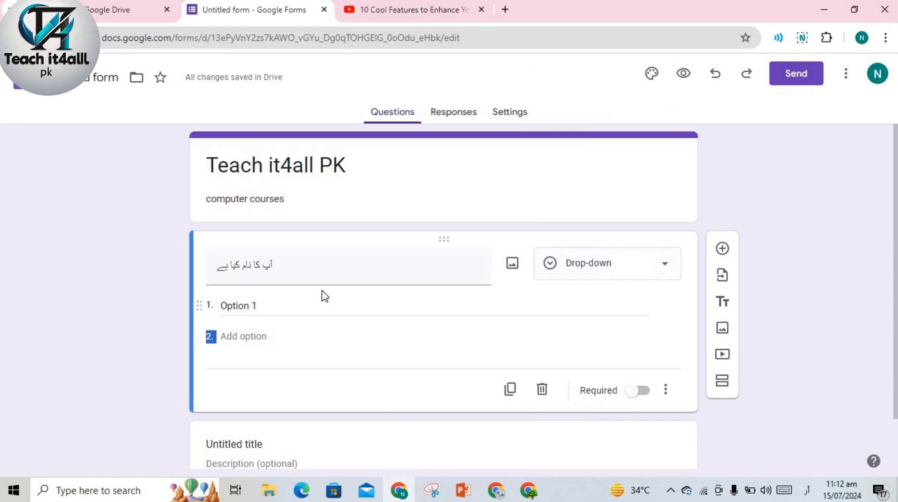
# Add a second answer option to the drop-down question
pyautogui.click(257, 338)
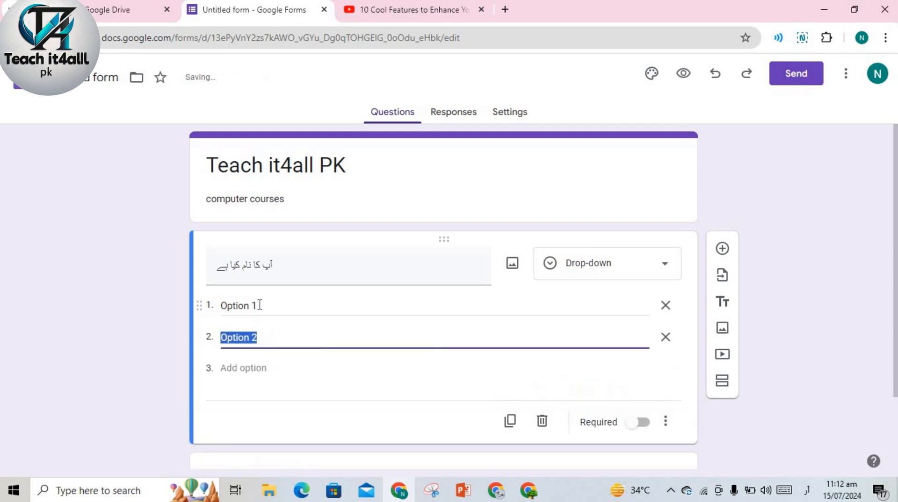
pyautogui.click(260, 305)
pyautogui.click(261, 345)
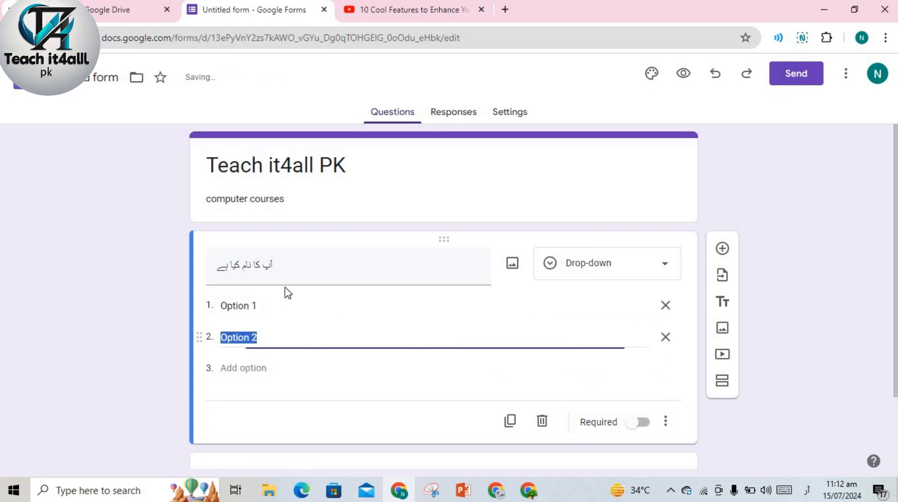
pyautogui.click(306, 271)
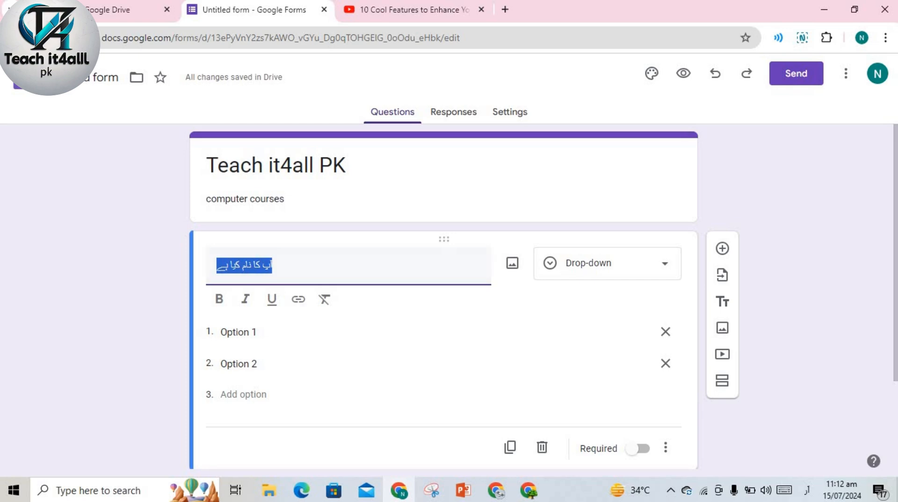
# Try adding a third option to the drop-down question, and remove every option except the first
pyautogui.click(244, 395)
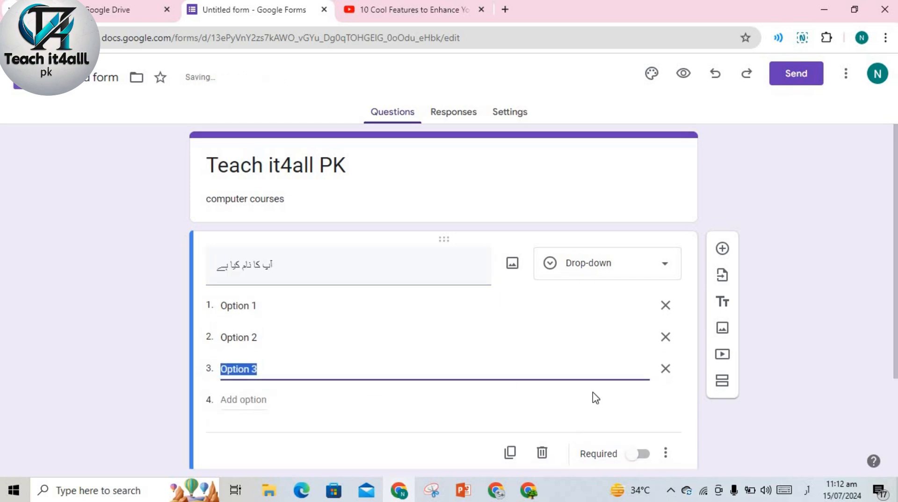
pyautogui.click(670, 370)
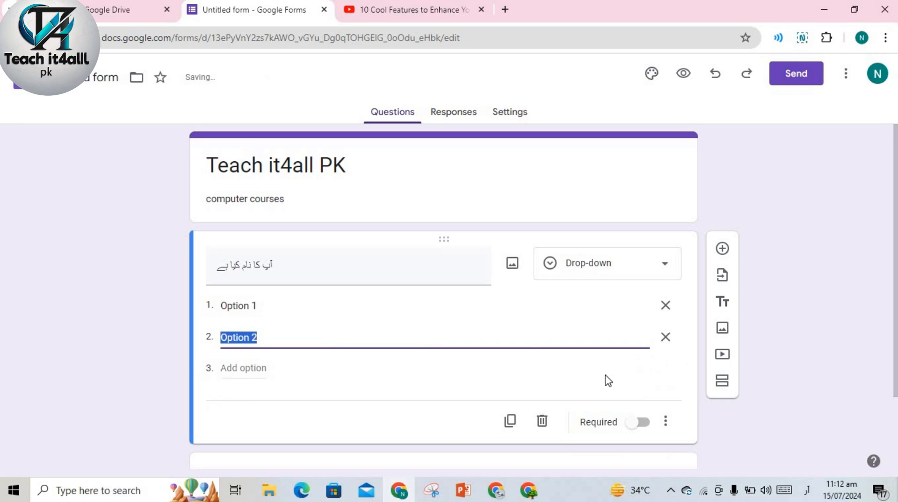
pyautogui.click(594, 379)
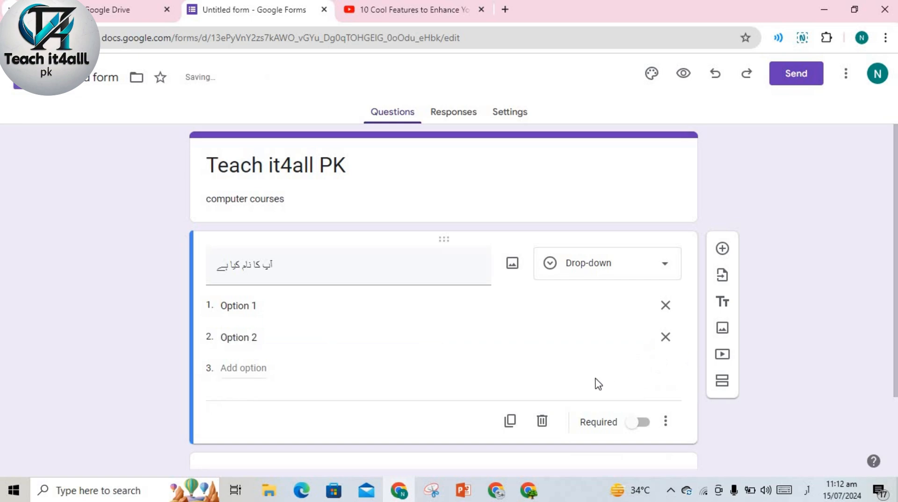
pyautogui.click(259, 370)
pyautogui.click(668, 373)
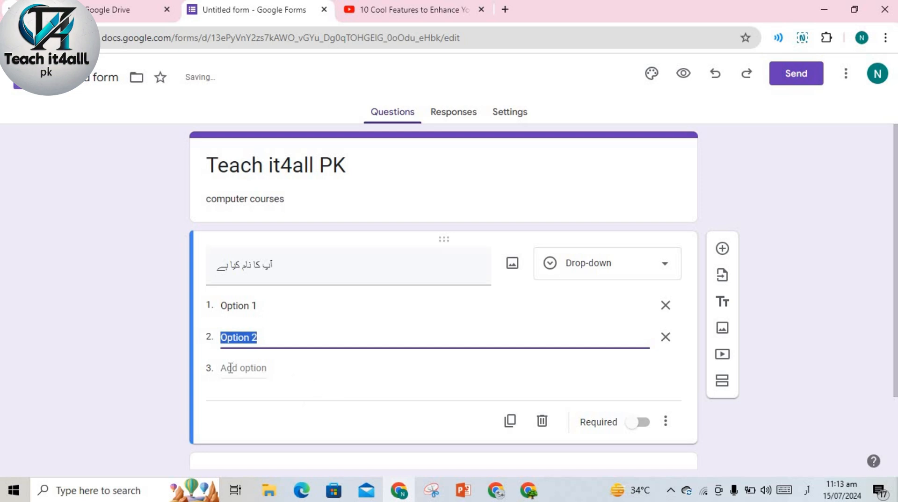
pyautogui.click(666, 338)
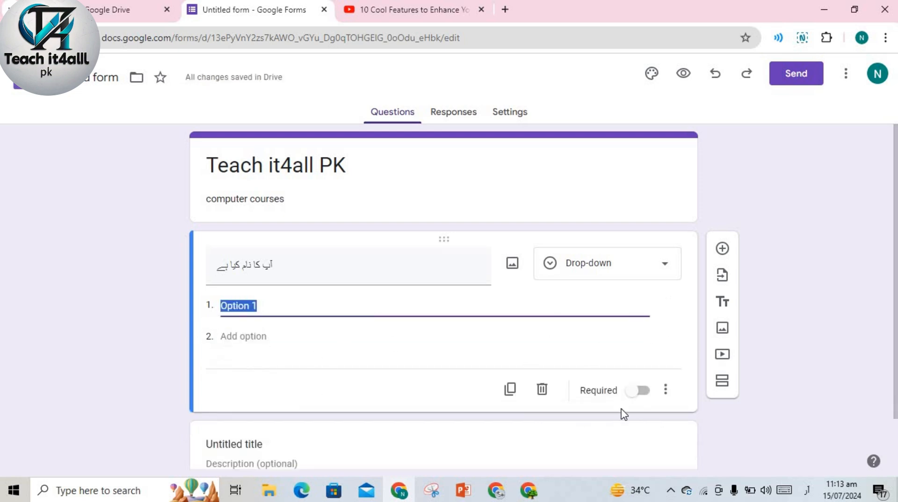
# Mark the Urdu question as required and open the form's preview
pyautogui.tripleClick(299, 269)
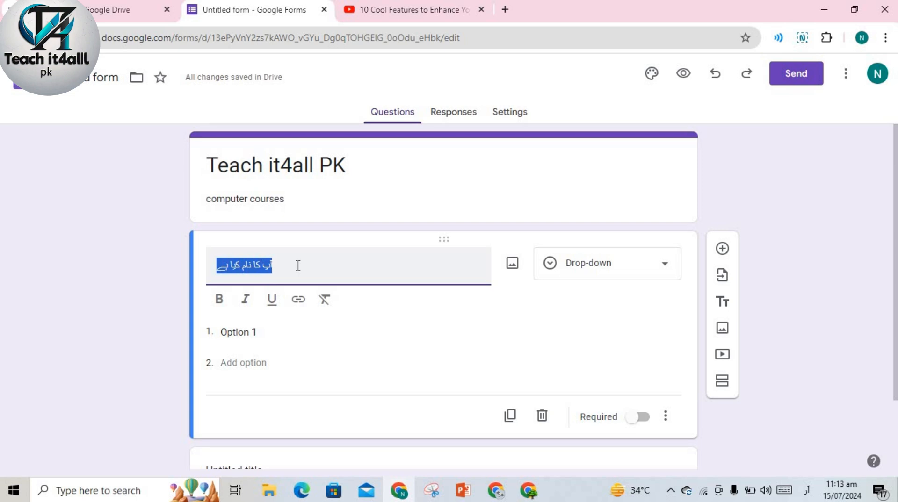
pyautogui.click(648, 418)
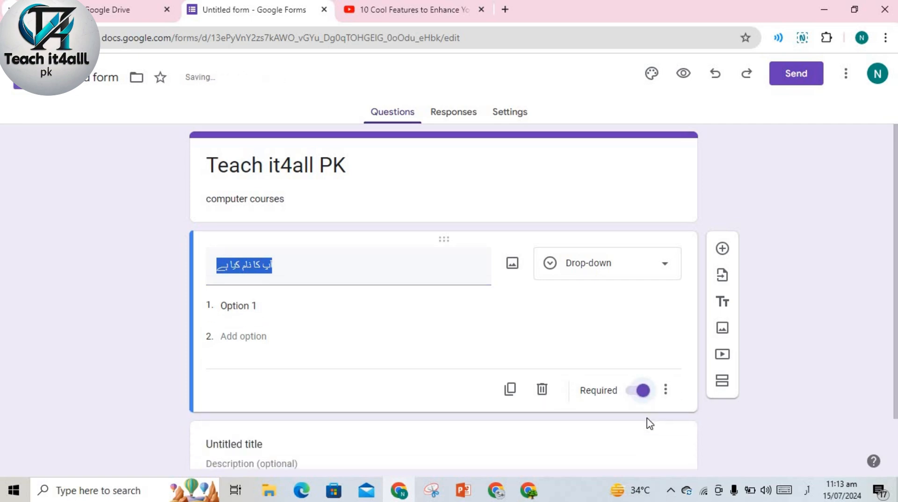
pyautogui.click(308, 265)
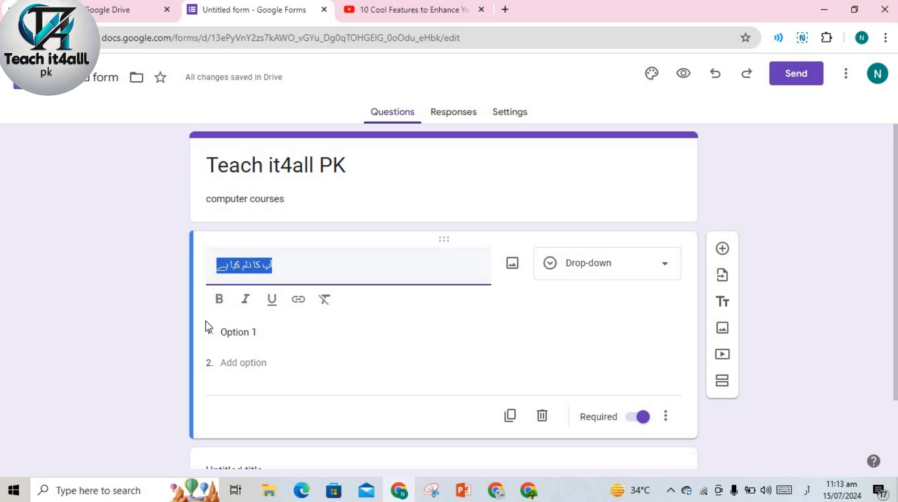
pyautogui.click(683, 73)
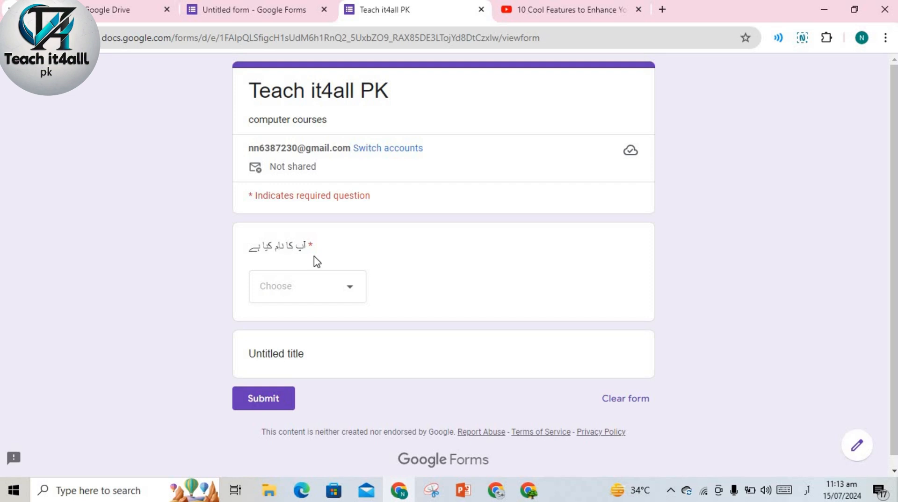
# Check the answer choices of the required drop-down in the preview without selecting one, and open and cancel clearing the form
pyautogui.click(346, 293)
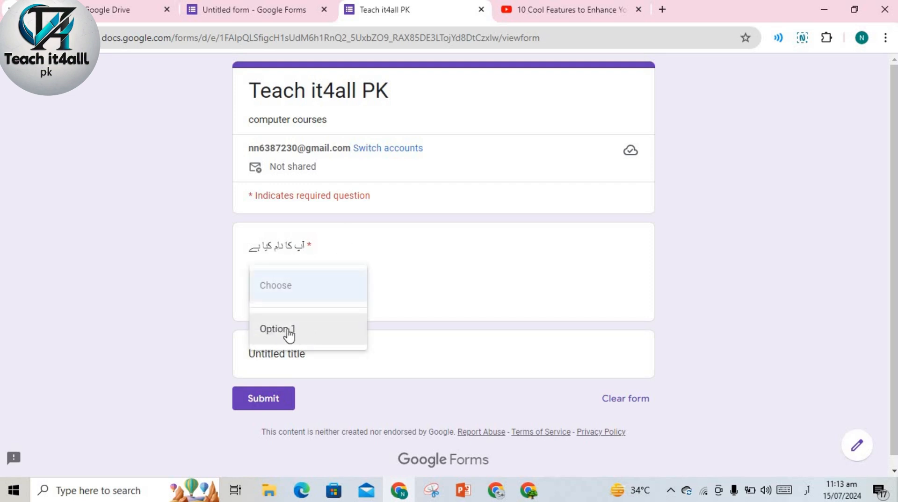
pyautogui.click(469, 285)
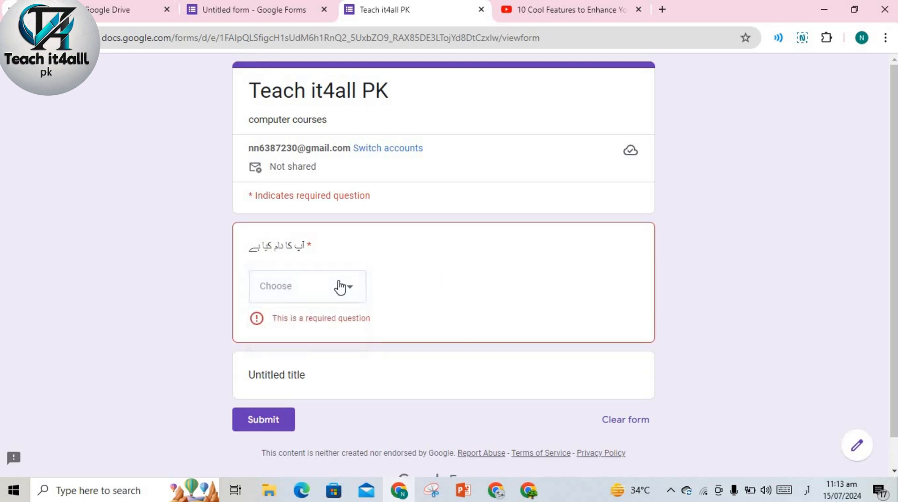
pyautogui.click(341, 286)
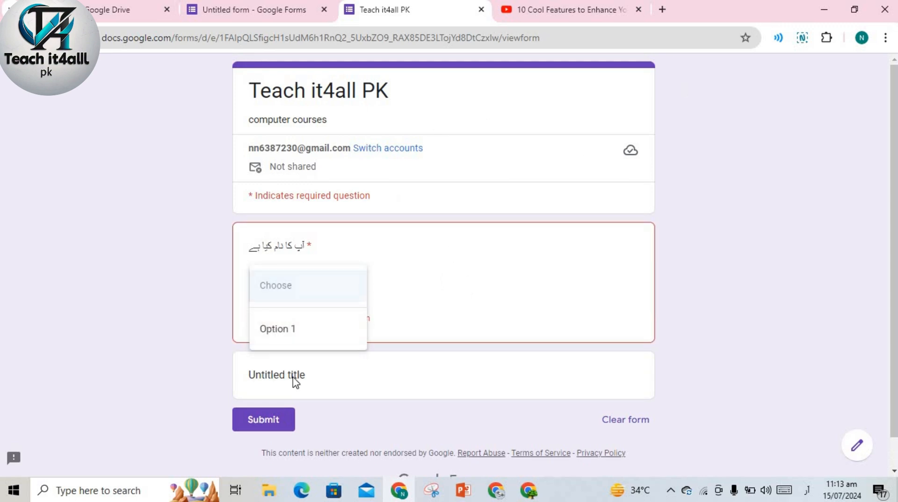
pyautogui.click(624, 419)
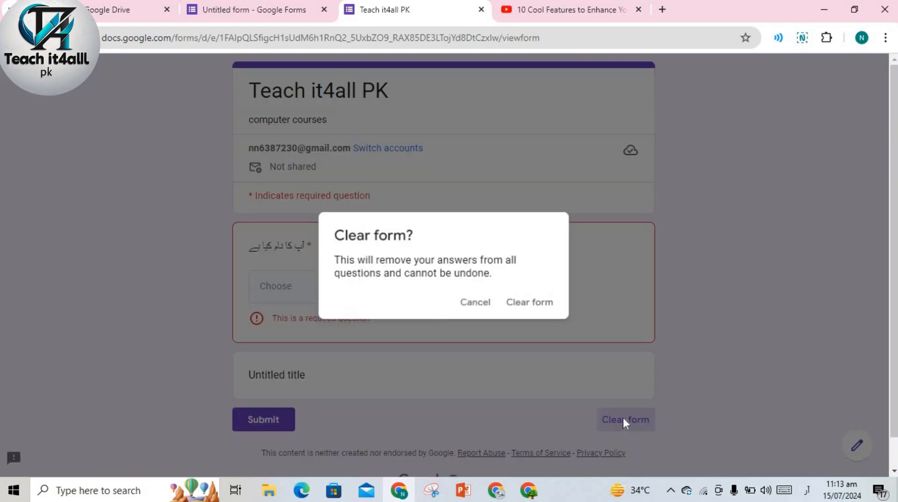
pyautogui.click(468, 307)
pyautogui.click(896, 138)
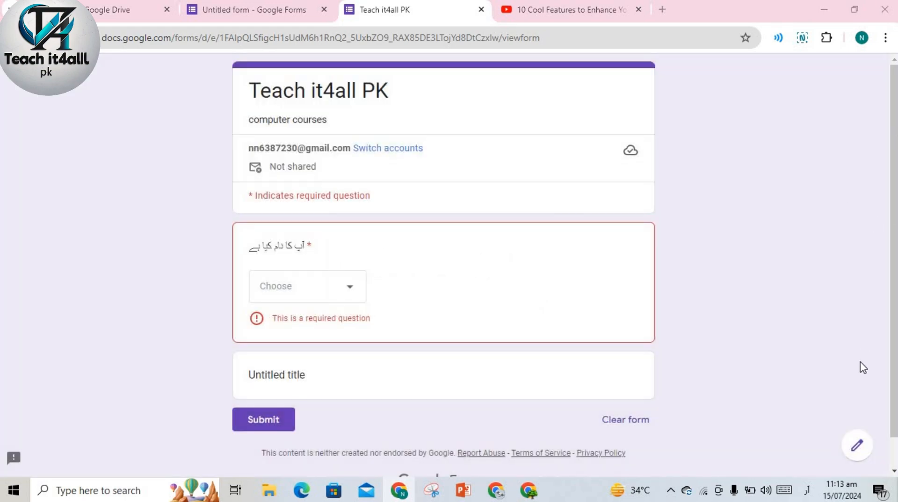
# Return from the preview to editing the form and change the Urdu name question's type to Short answer
pyautogui.click(859, 444)
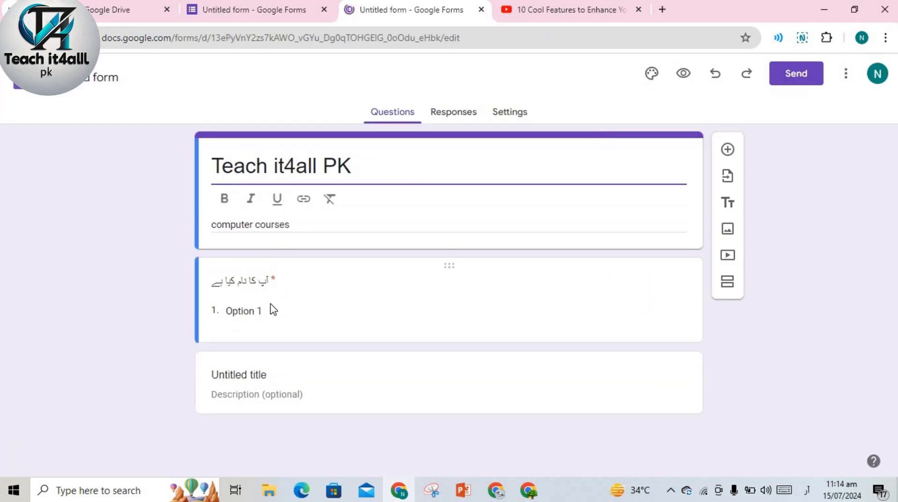
pyautogui.click(266, 305)
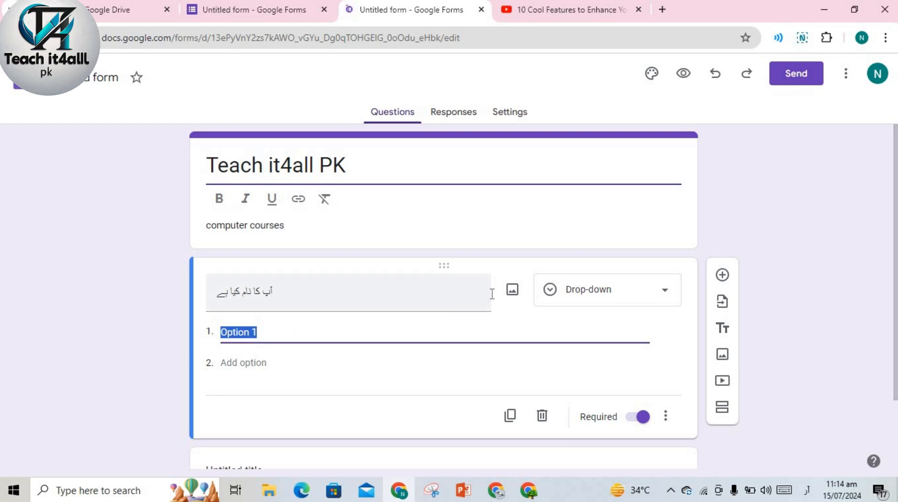
pyautogui.click(662, 297)
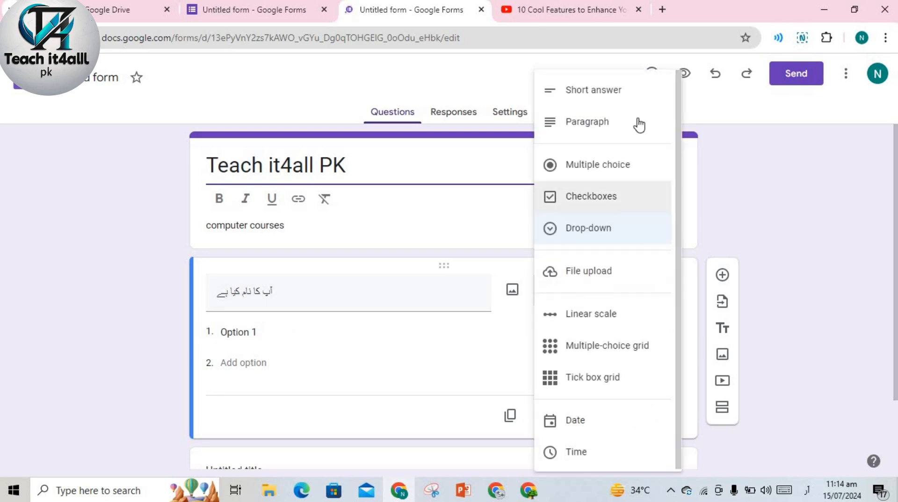
pyautogui.click(618, 97)
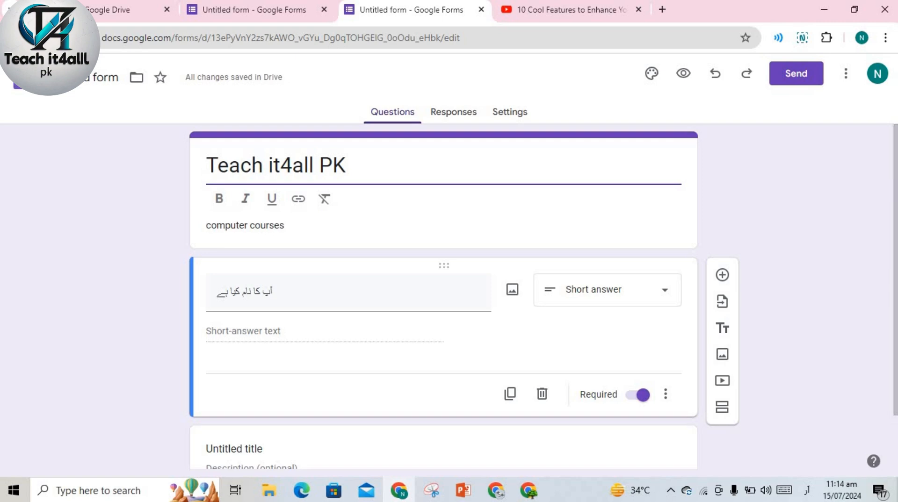
# Add a new question below the untitled title and description block
pyautogui.scroll(-1, 896, 323)
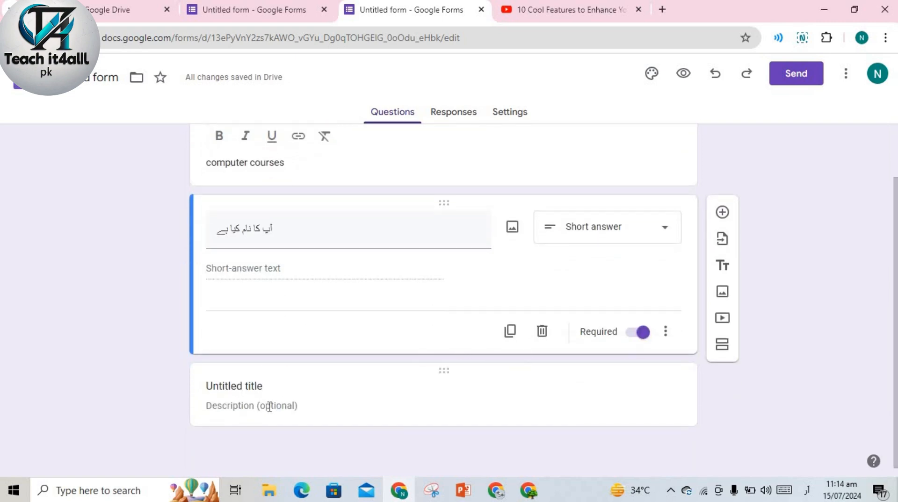
pyautogui.click(278, 407)
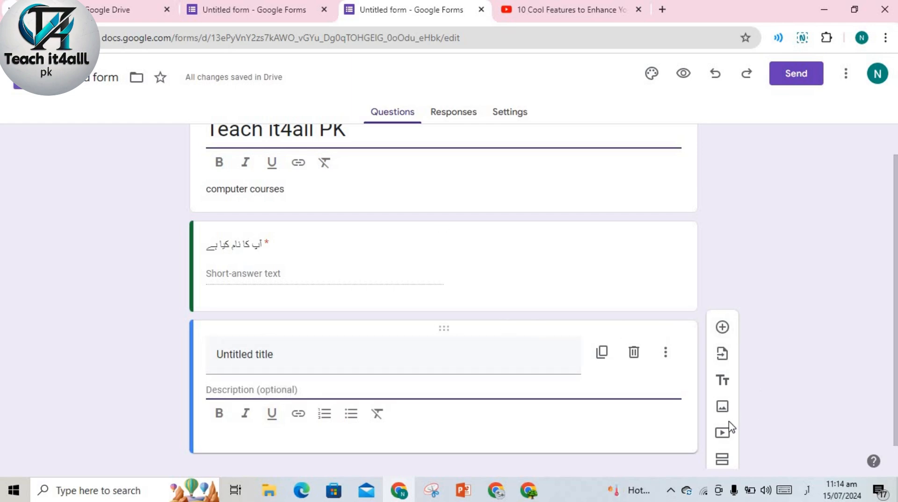
pyautogui.click(724, 332)
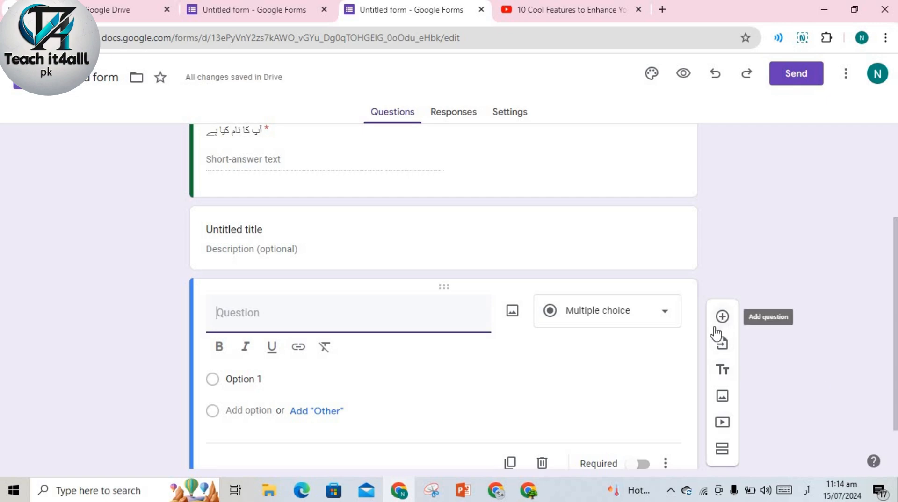
# Look through the new question's available answer types and its additional options without changing anything
pyautogui.click(660, 320)
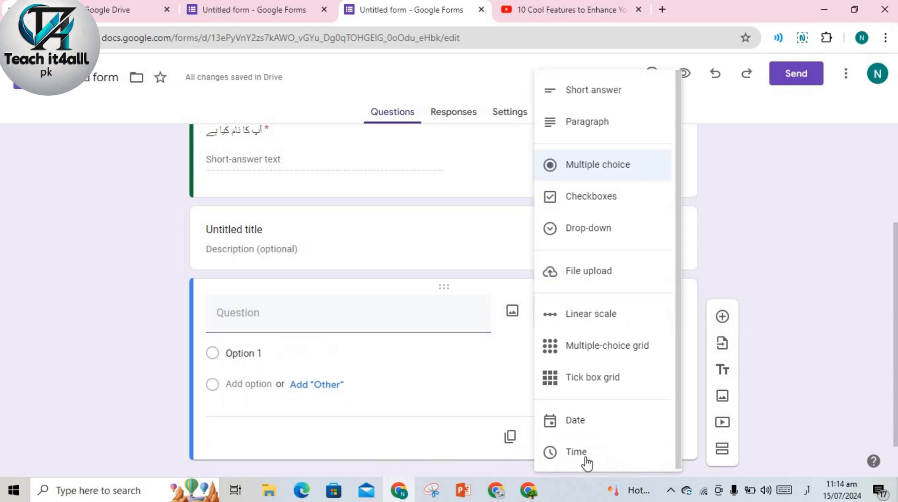
pyautogui.click(787, 215)
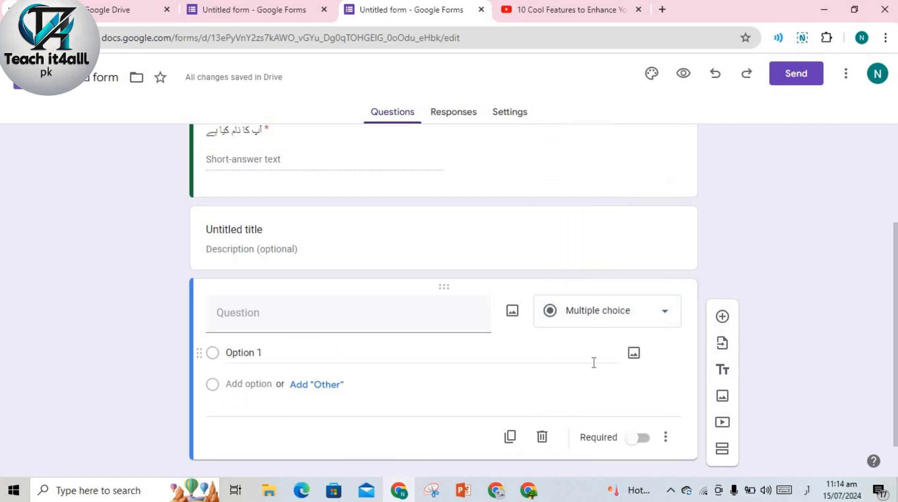
pyautogui.click(665, 436)
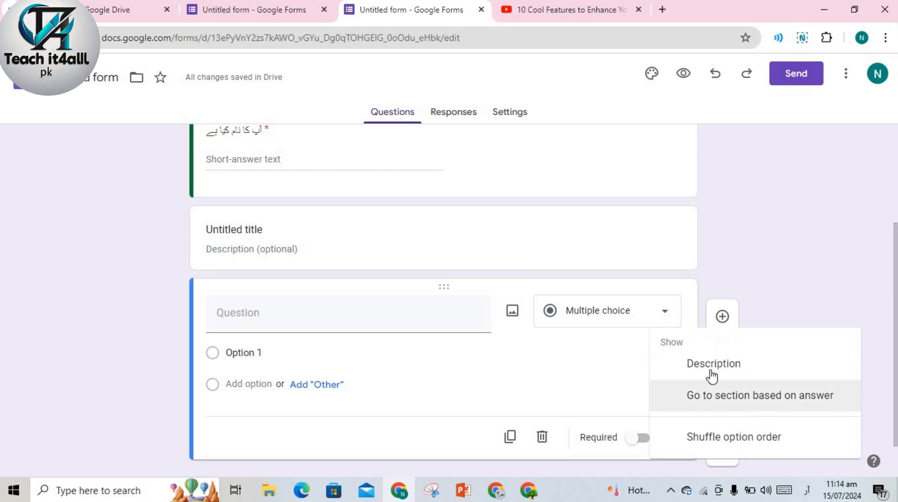
pyautogui.click(779, 243)
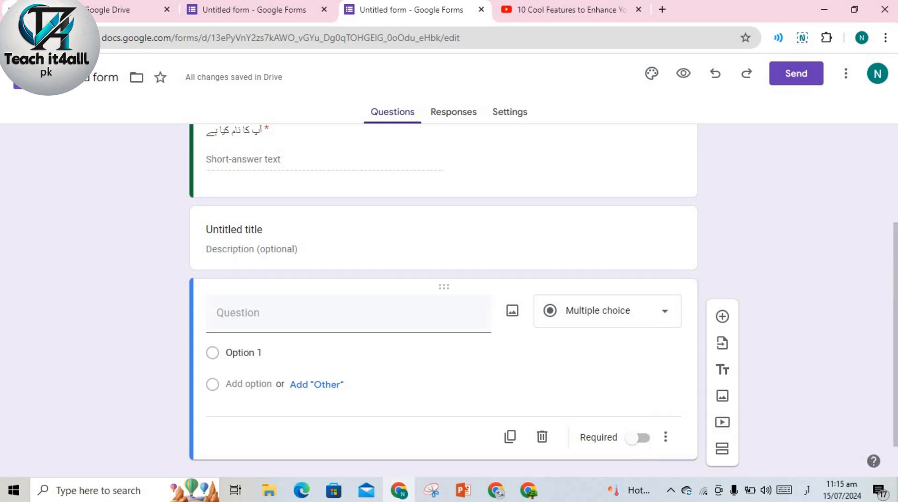
pyautogui.scroll(-1, 755, 329)
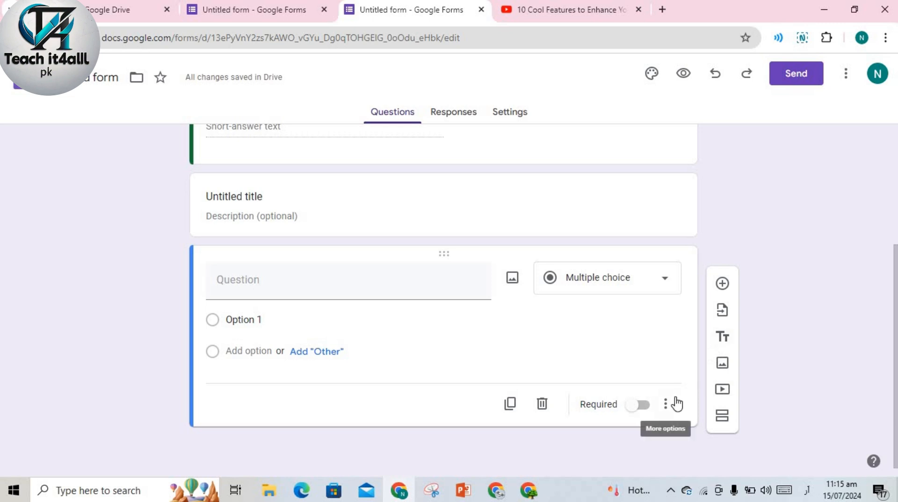
pyautogui.click(677, 403)
pyautogui.click(601, 247)
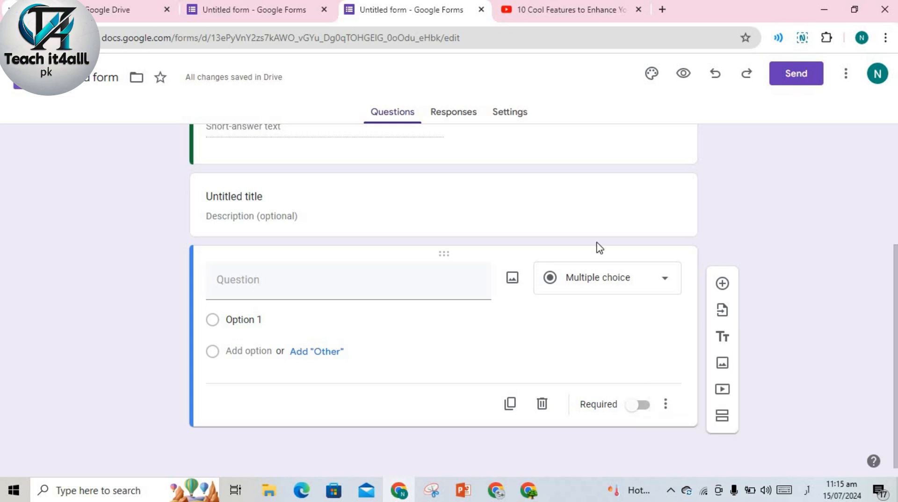
# Select the Urdu name question and add another new question directly below it
pyautogui.click(282, 210)
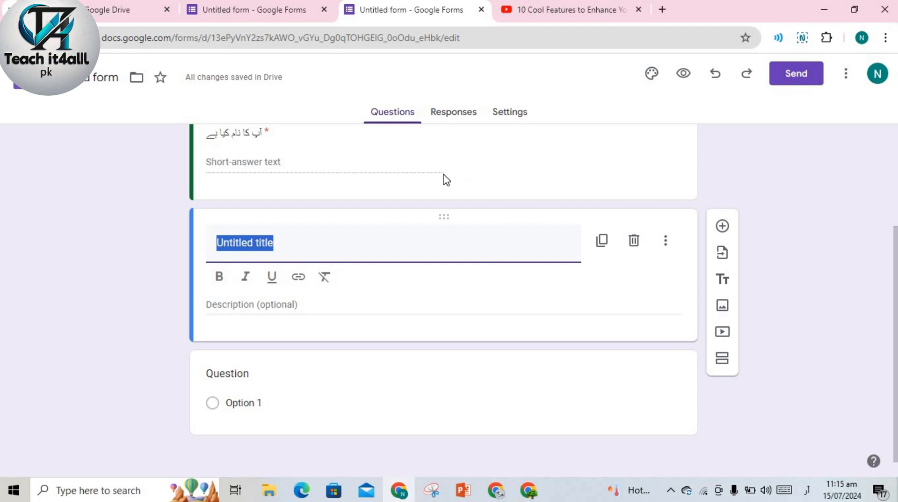
pyautogui.click(581, 176)
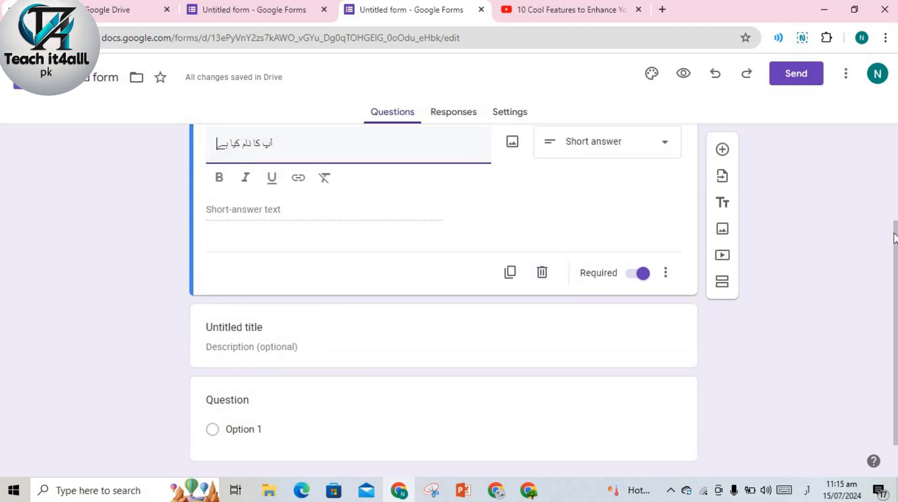
pyautogui.rightClick(893, 215)
pyautogui.click(890, 261)
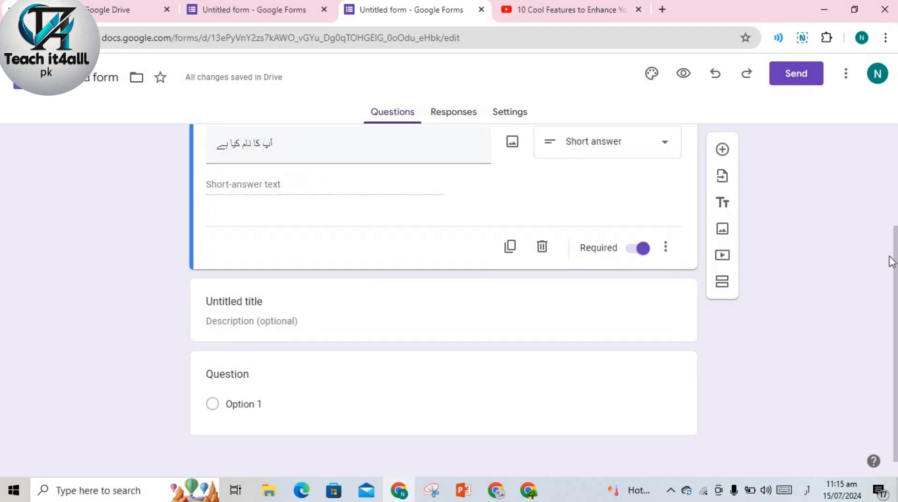
pyautogui.rightClick(893, 157)
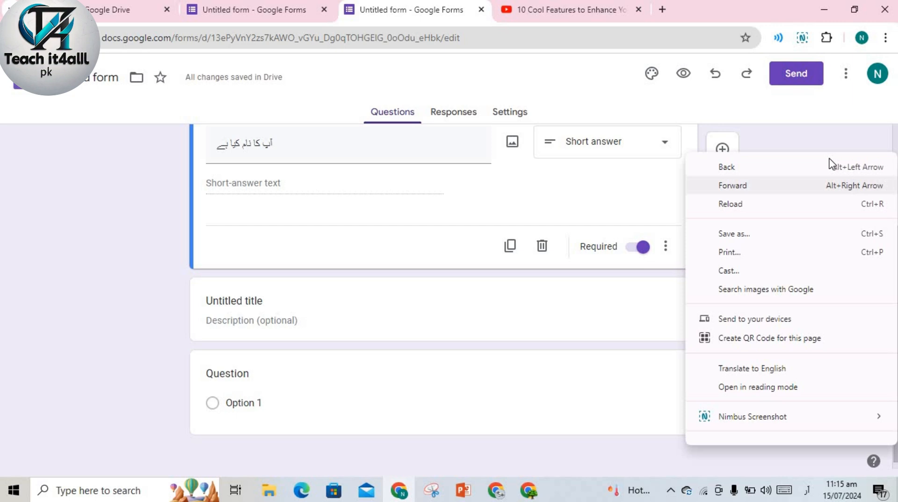
pyautogui.click(844, 132)
pyautogui.scroll(3, 534, 340)
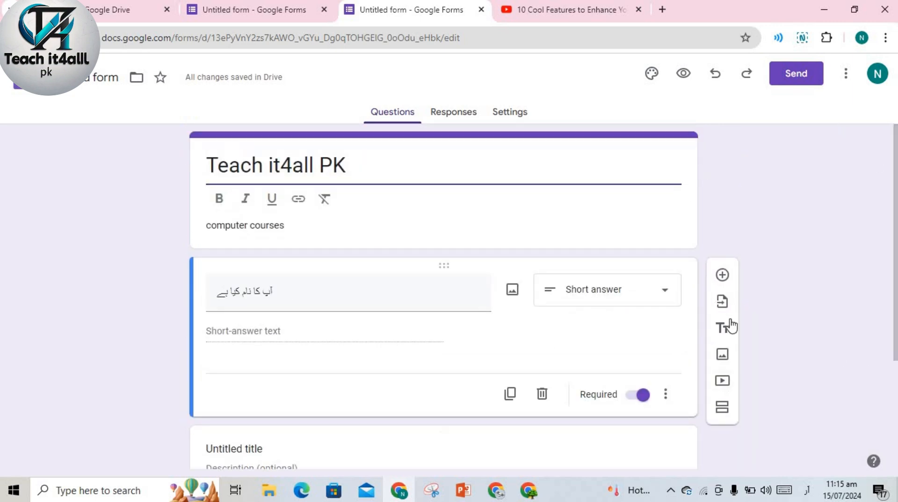
pyautogui.click(723, 276)
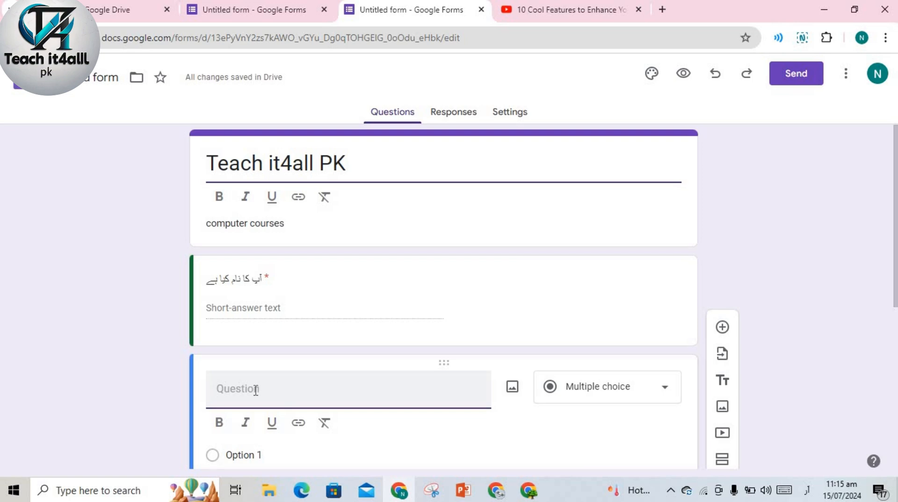
# Try an Urdu title for the new question and replace it with "interdiction"
pyautogui.write('ا')
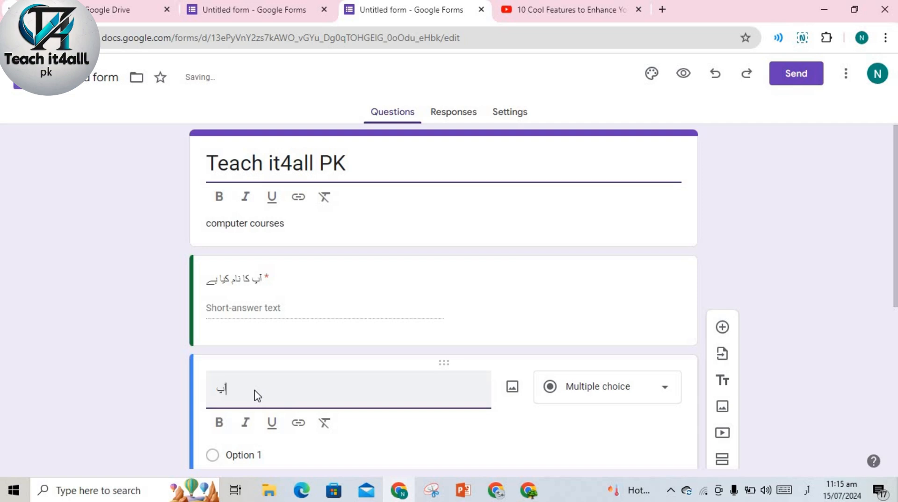
pyautogui.write('پ ا')
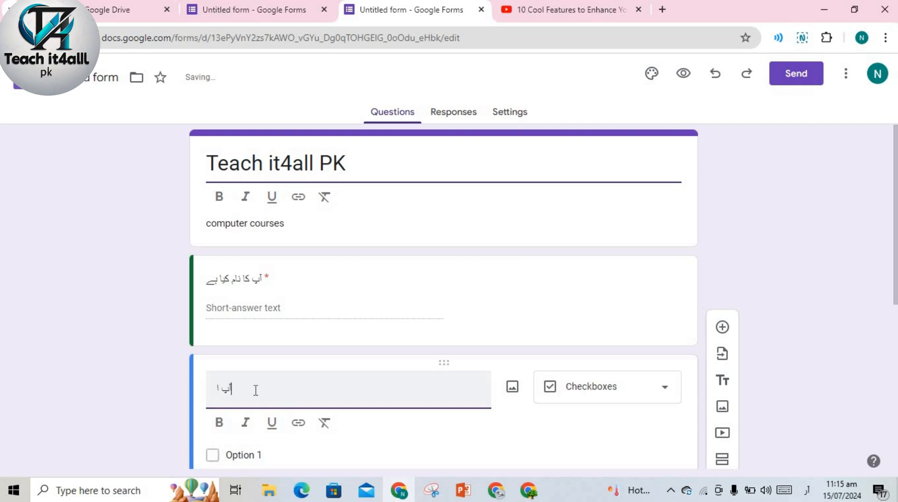
pyautogui.press('BackSpace')
pyautogui.press('BackSpace')
pyautogui.write('ا')
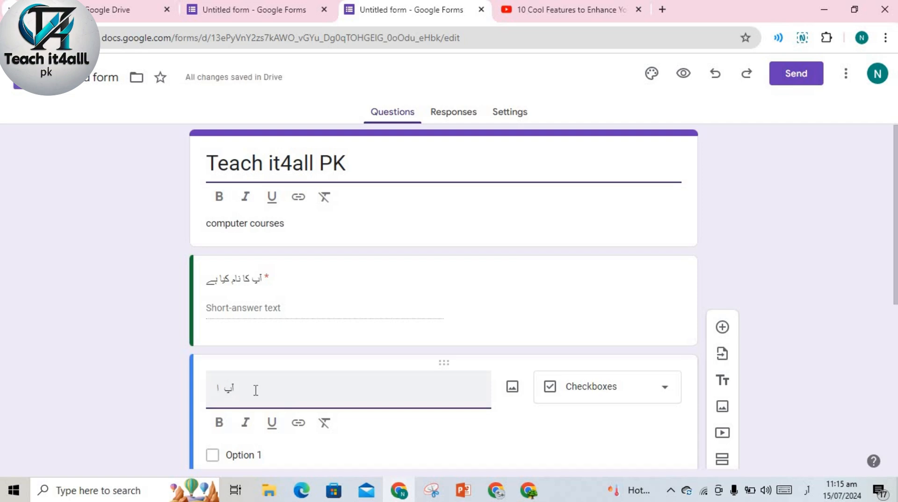
pyautogui.write('ﷺ')
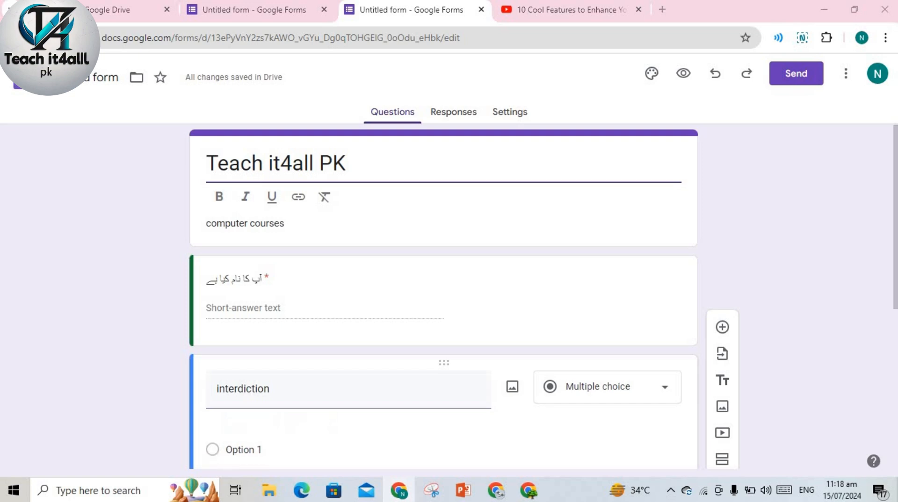
# Open and close image insertion for the "interdiction" question, and change its type to Paragraph
pyautogui.click(895, 321)
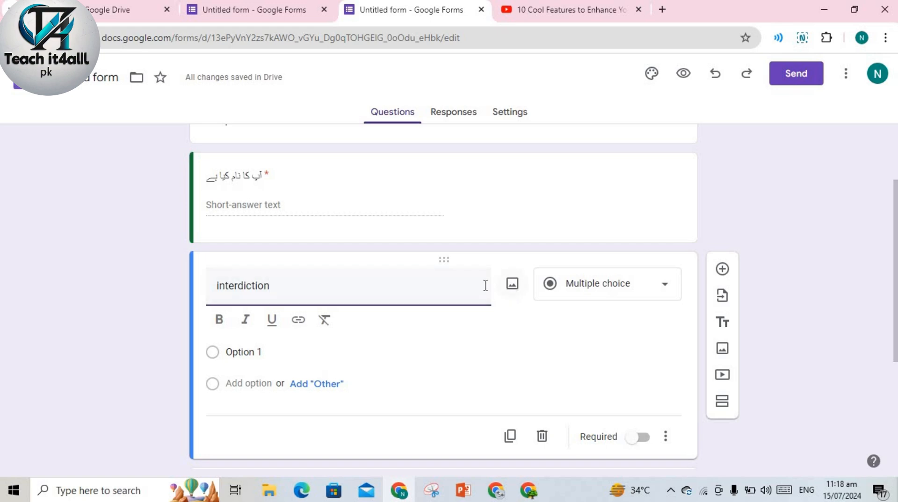
pyautogui.click(512, 284)
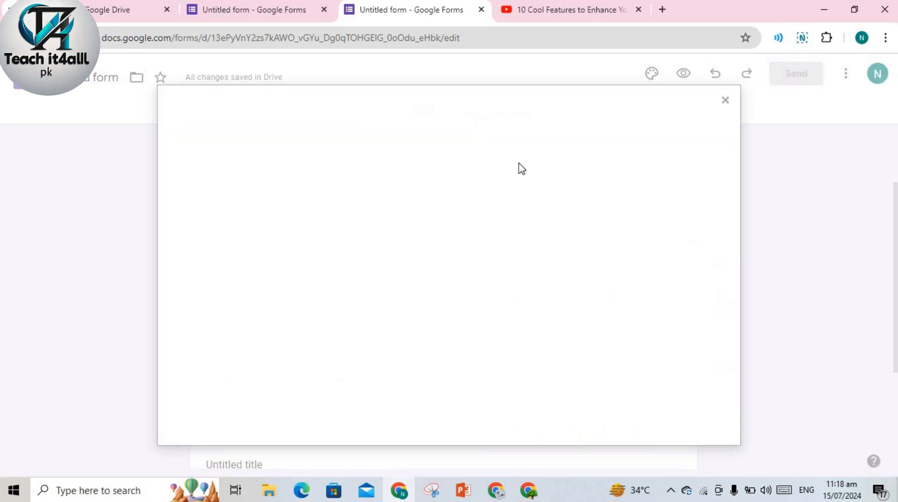
pyautogui.click(725, 100)
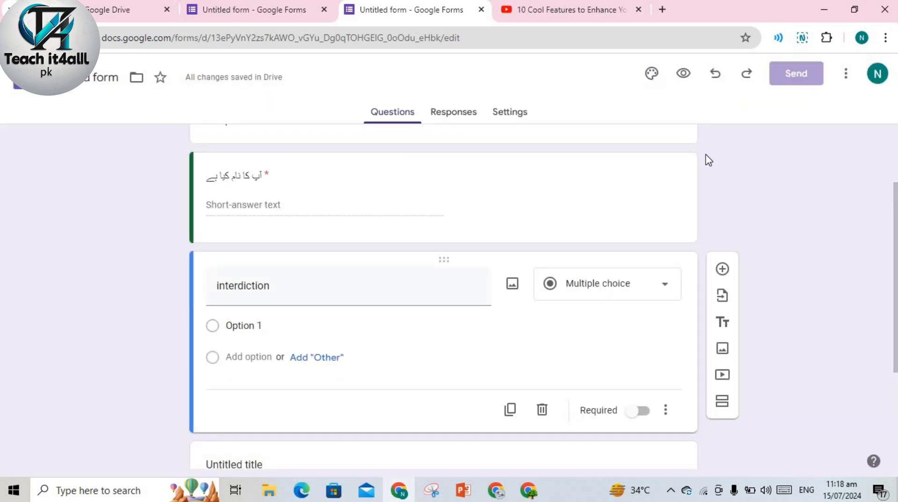
pyautogui.click(663, 293)
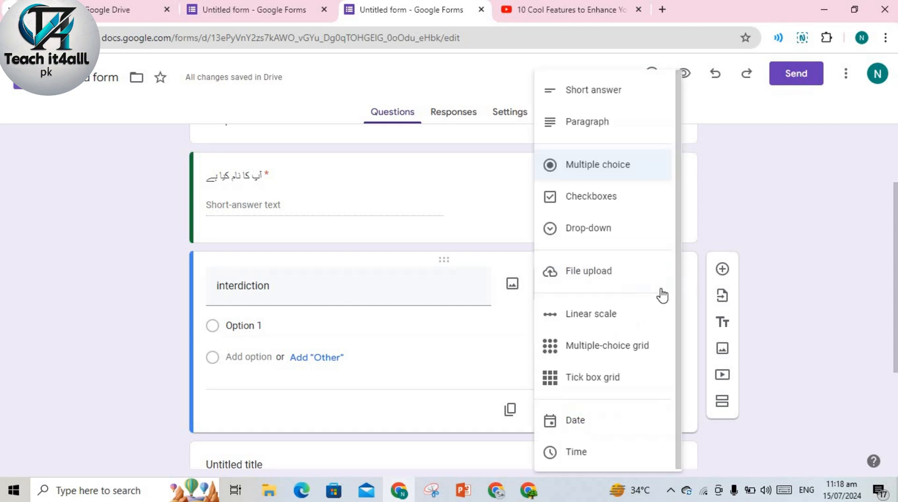
pyautogui.click(590, 135)
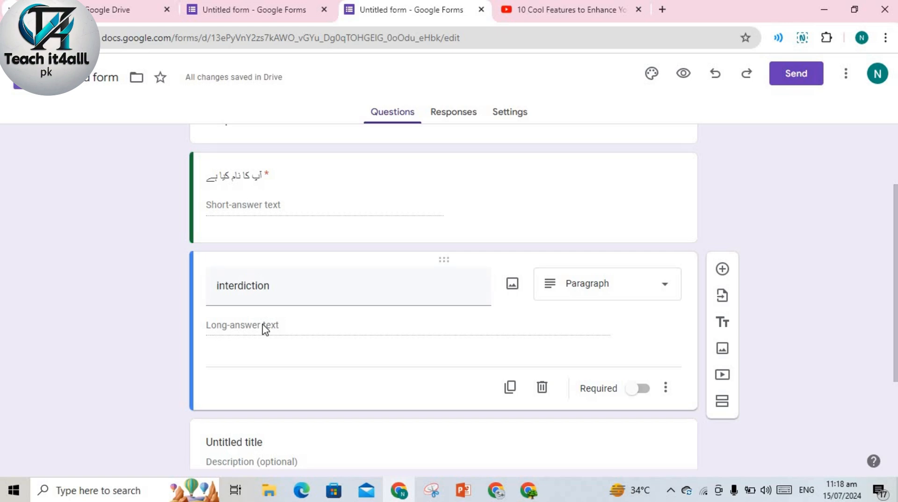
# Insert the teacher illustration from the Downloads folder into the "interdiction" question
pyautogui.click(513, 286)
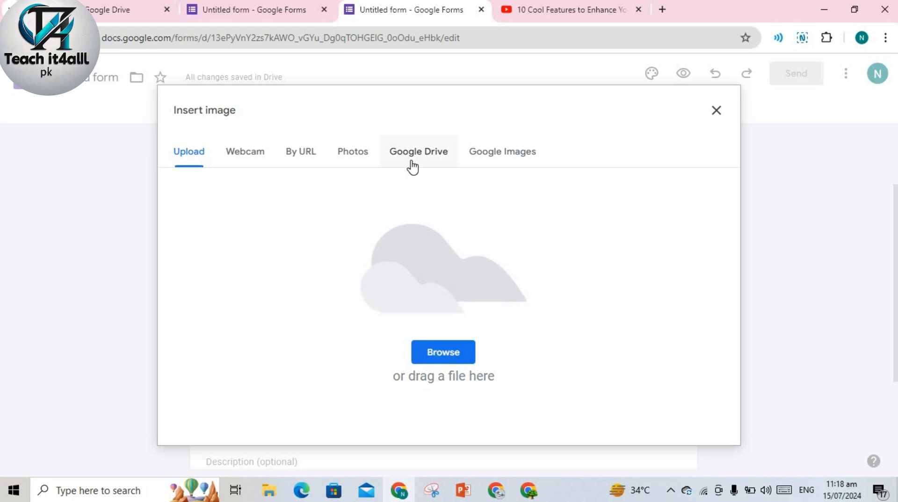
pyautogui.click(451, 355)
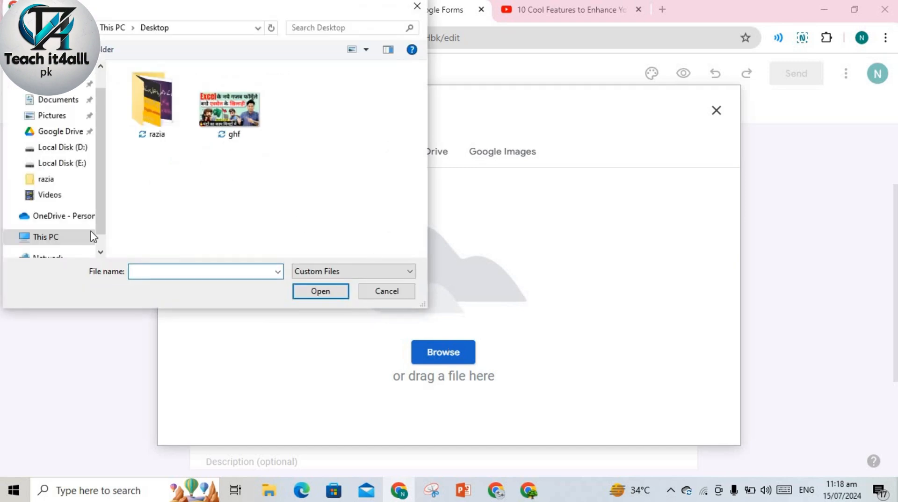
pyautogui.click(65, 164)
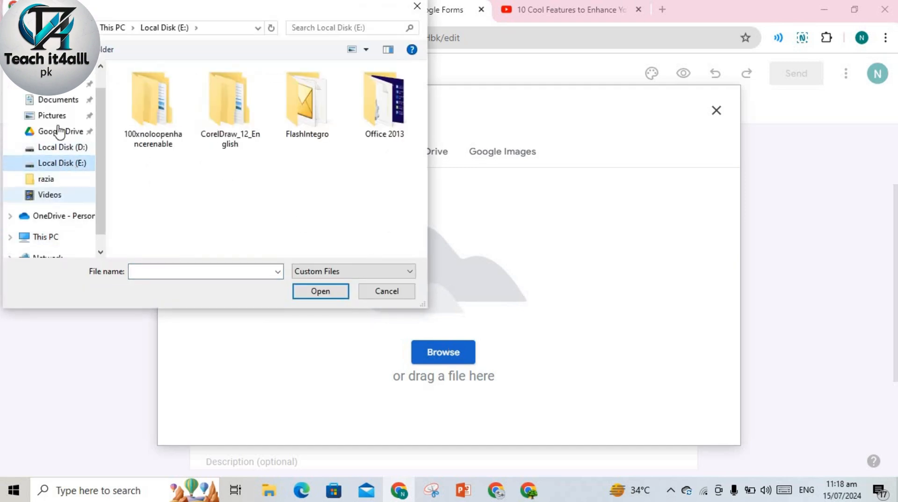
pyautogui.click(58, 84)
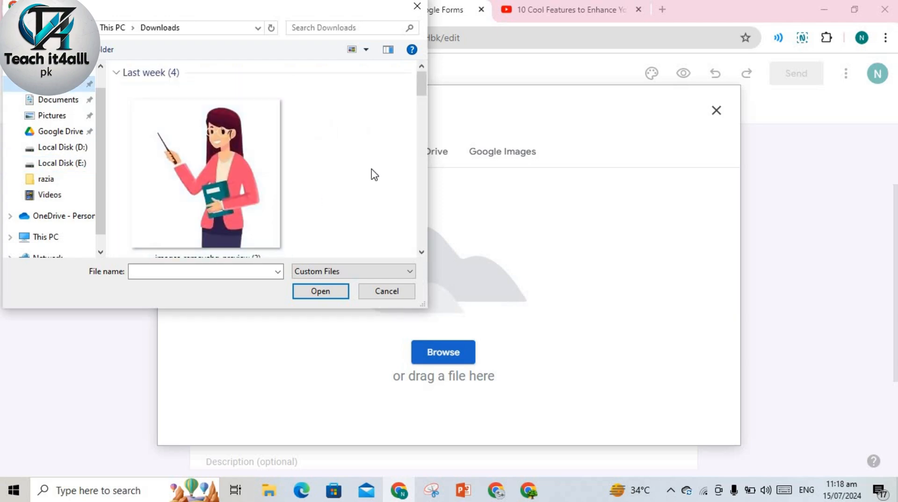
pyautogui.click(227, 168)
pyautogui.click(319, 292)
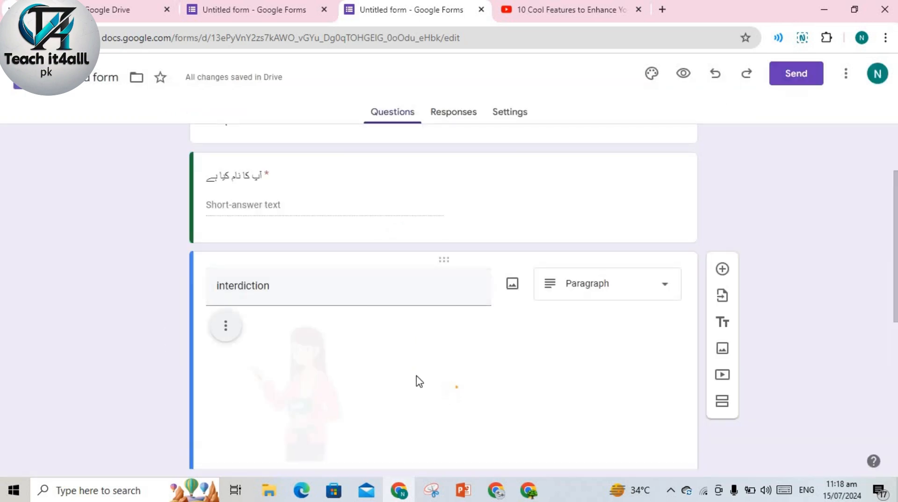
# Select the teacher image in the "interdiction" question and make it slightly smaller
pyautogui.click(306, 406)
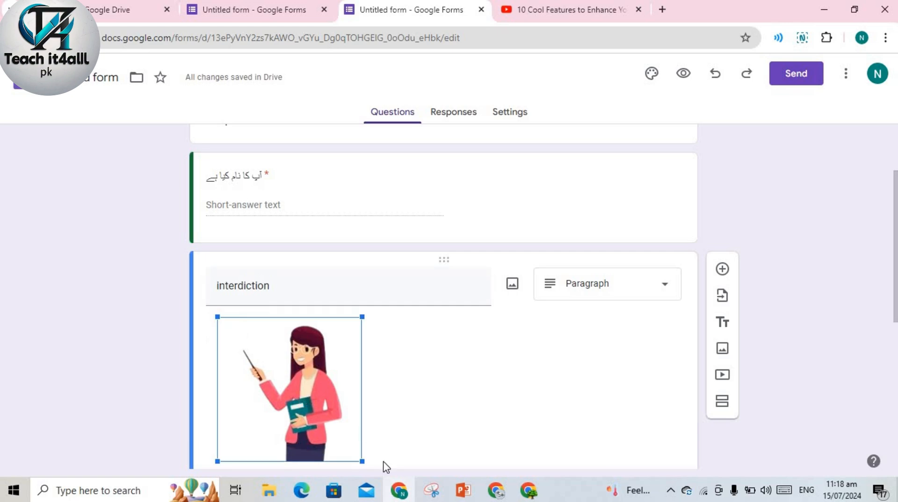
pyautogui.moveTo(353, 452); pyautogui.dragTo(346, 446)
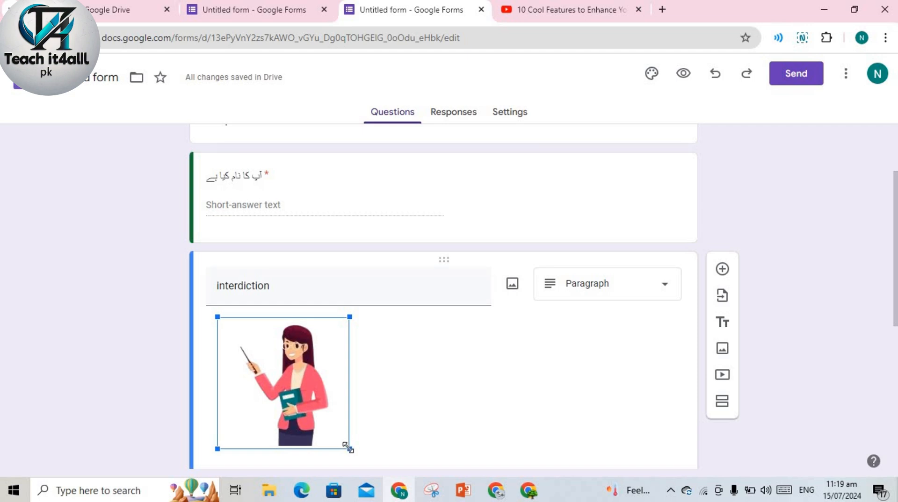
pyautogui.moveTo(283, 368); pyautogui.dragTo(321, 390)
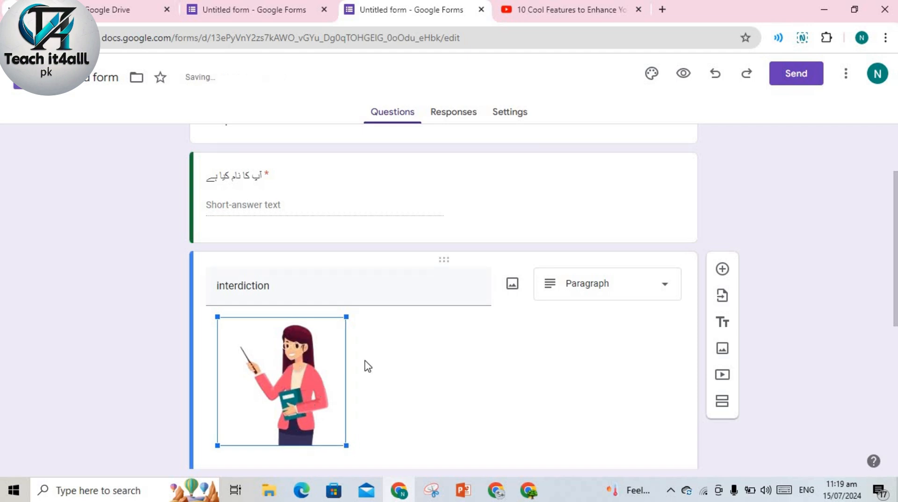
pyautogui.scroll(-3, 883, 265)
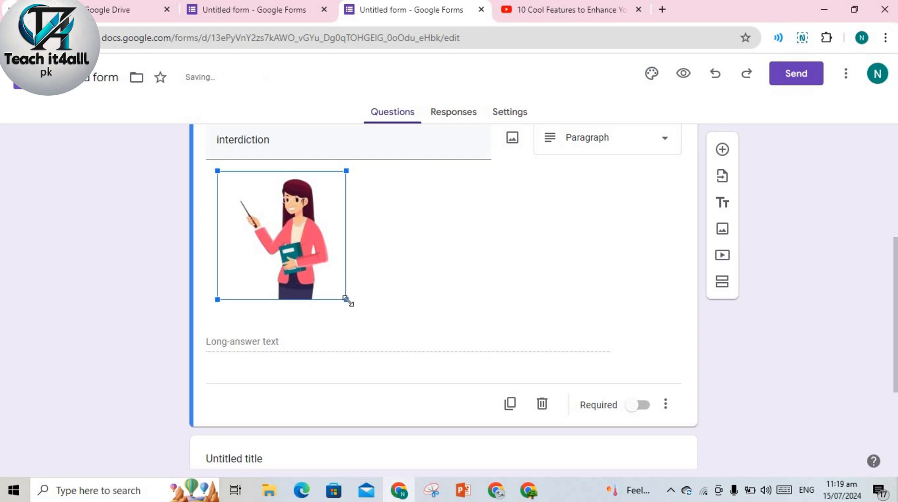
pyautogui.moveTo(347, 301); pyautogui.dragTo(311, 259)
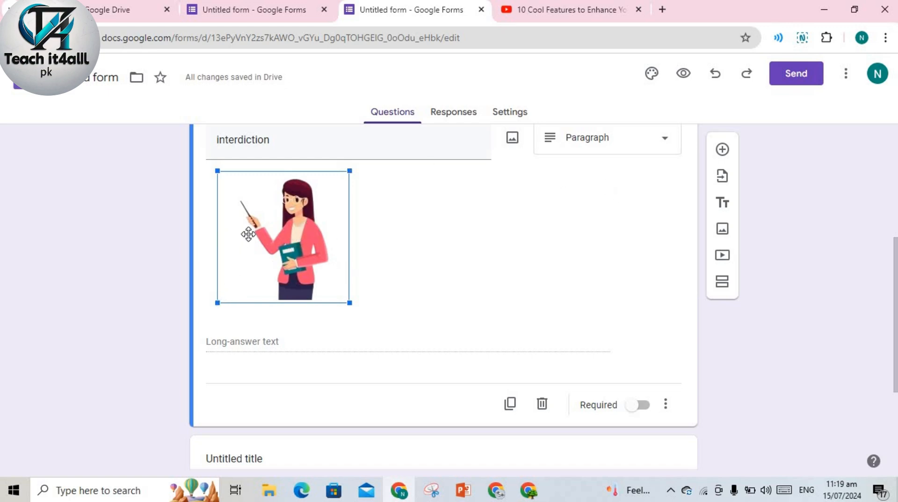
# Examine the answer types and image insertion of the "interdiction" question for a way to reposition the teacher image
pyautogui.click(669, 146)
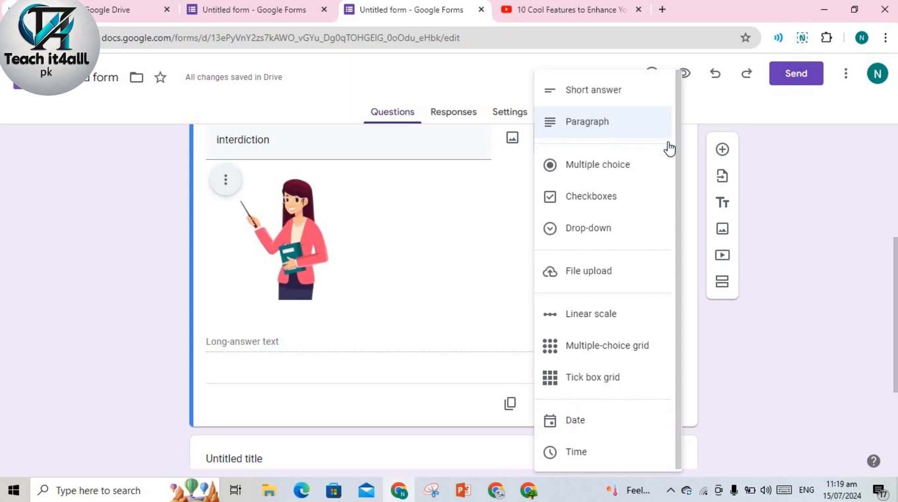
pyautogui.click(275, 278)
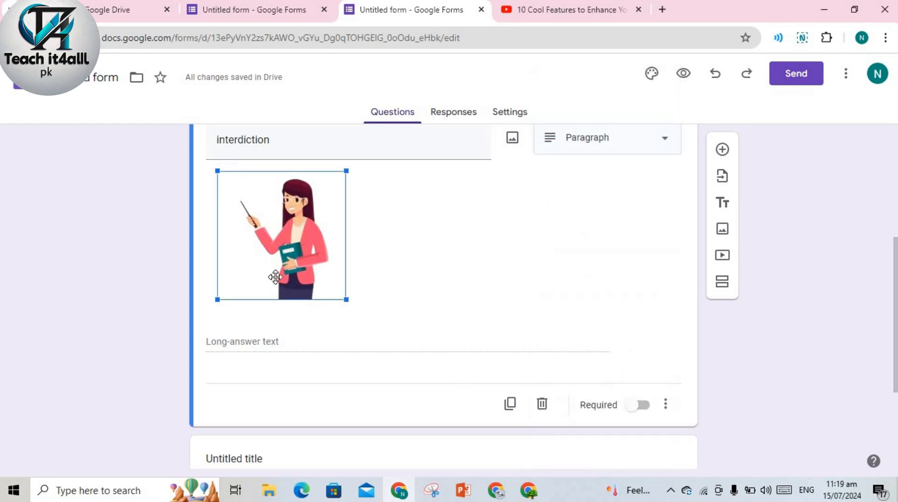
pyautogui.rightClick(276, 277)
pyautogui.click(499, 281)
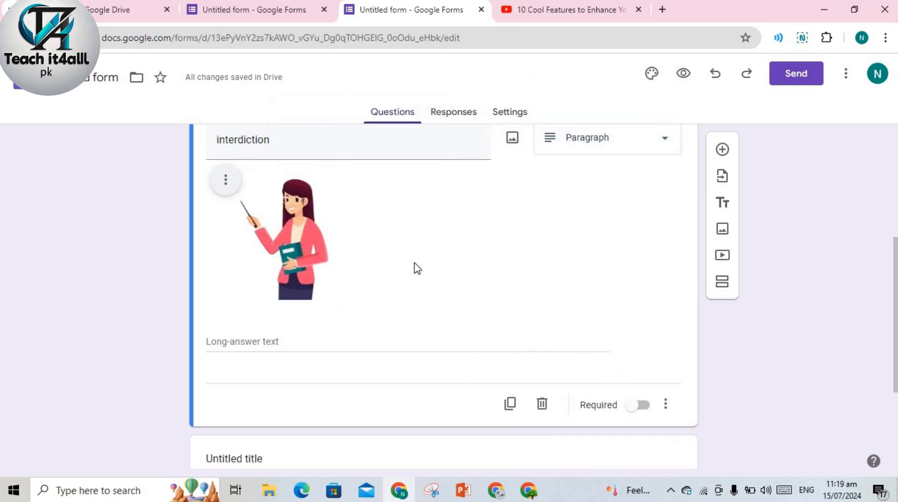
pyautogui.click(298, 235)
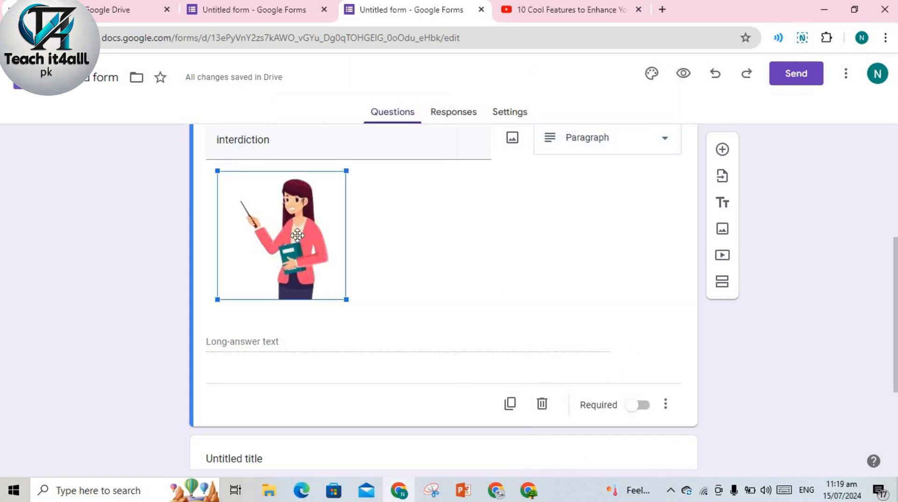
pyautogui.click(665, 140)
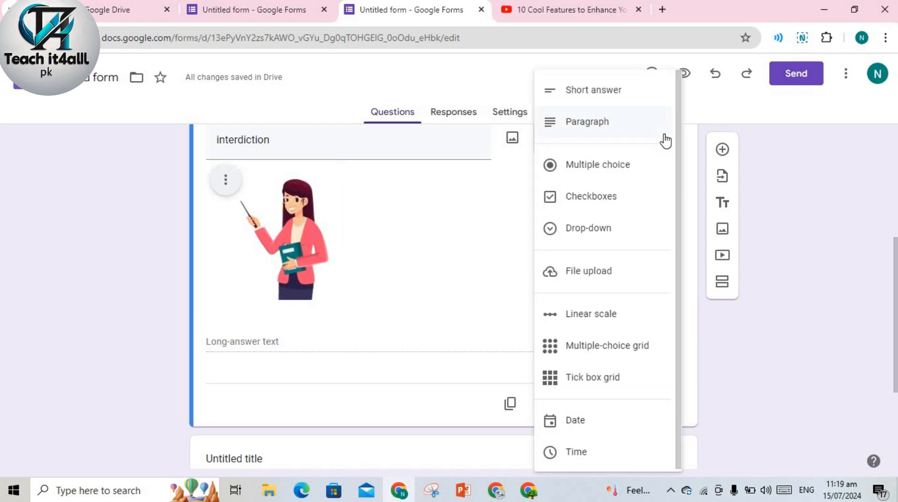
pyautogui.click(300, 235)
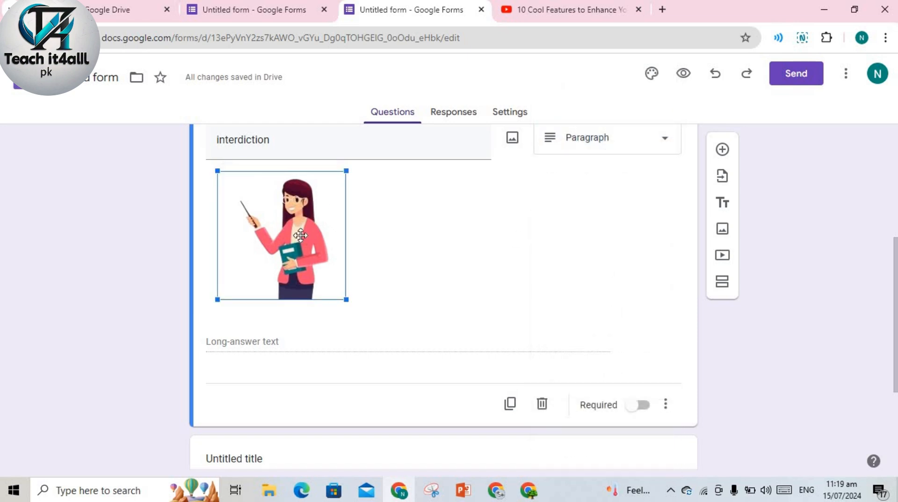
pyautogui.click(512, 141)
pyautogui.click(716, 110)
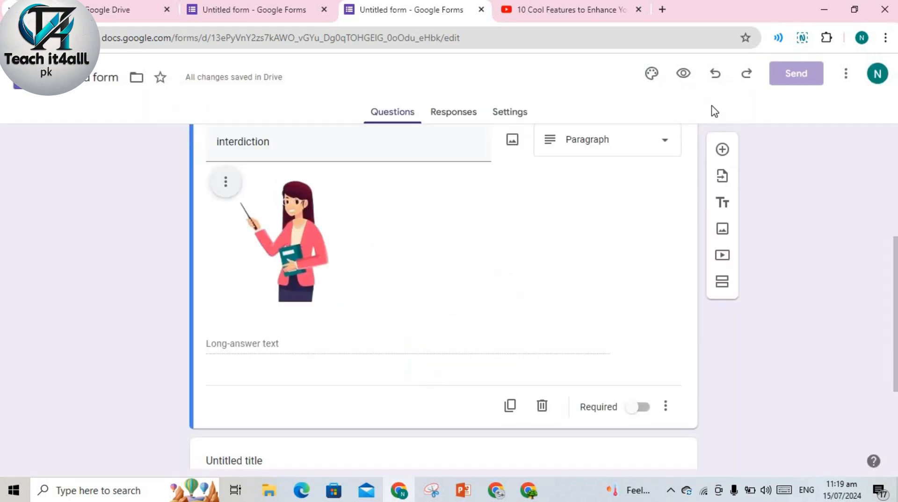
pyautogui.click(333, 240)
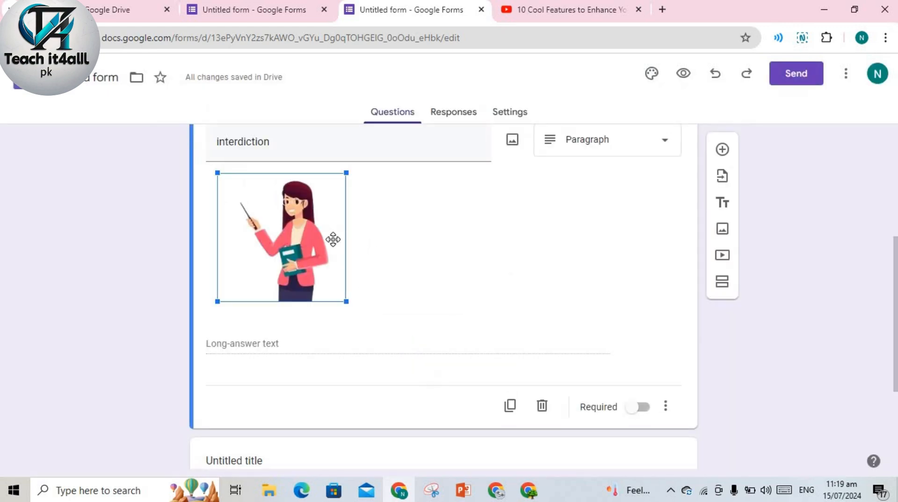
pyautogui.rightClick(298, 259)
pyautogui.click(301, 246)
pyautogui.click(667, 151)
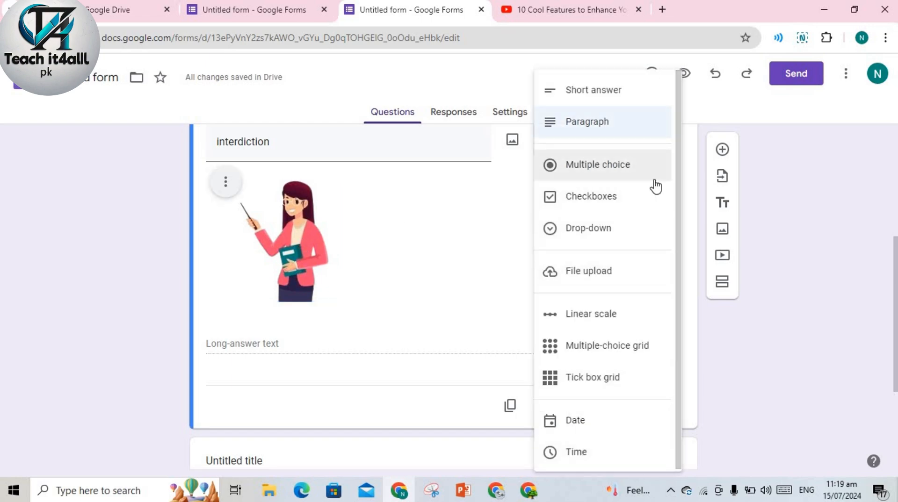
pyautogui.click(723, 228)
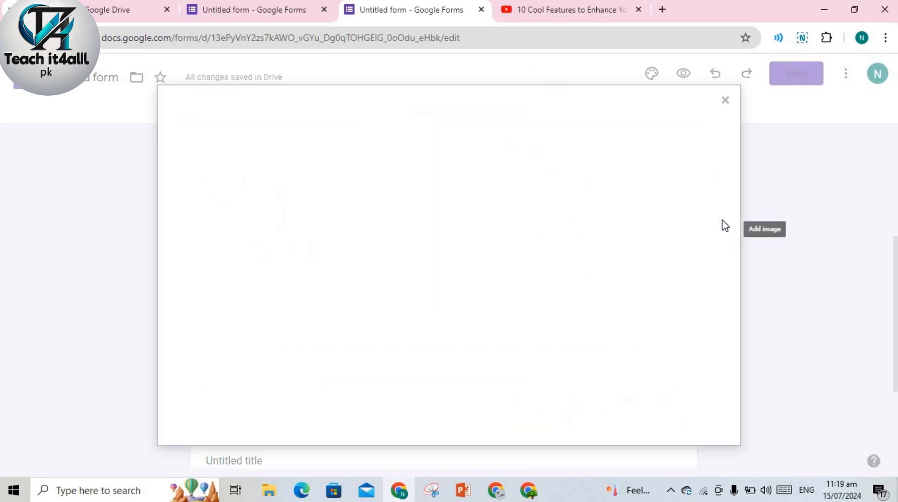
pyautogui.click(725, 100)
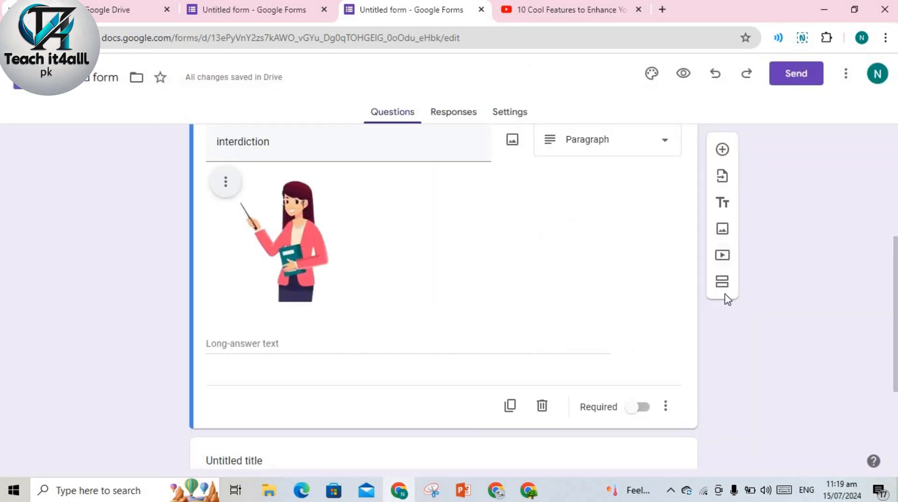
pyautogui.click(722, 183)
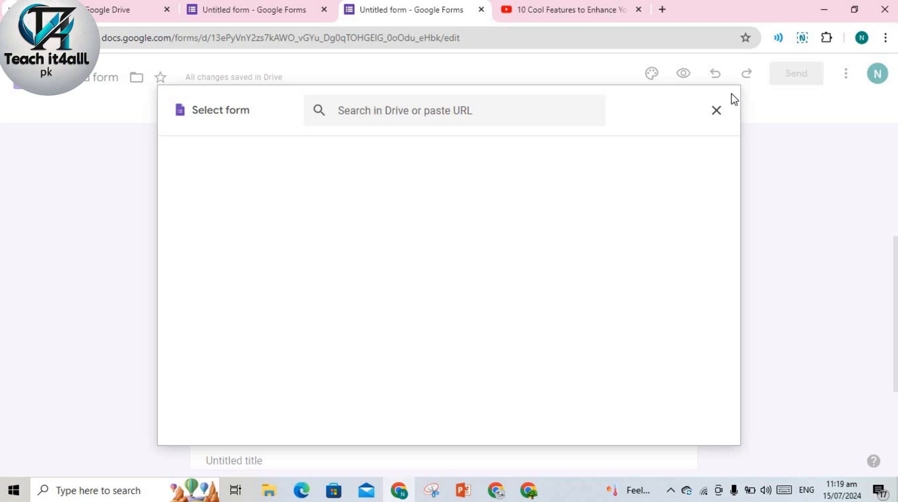
pyautogui.click(716, 110)
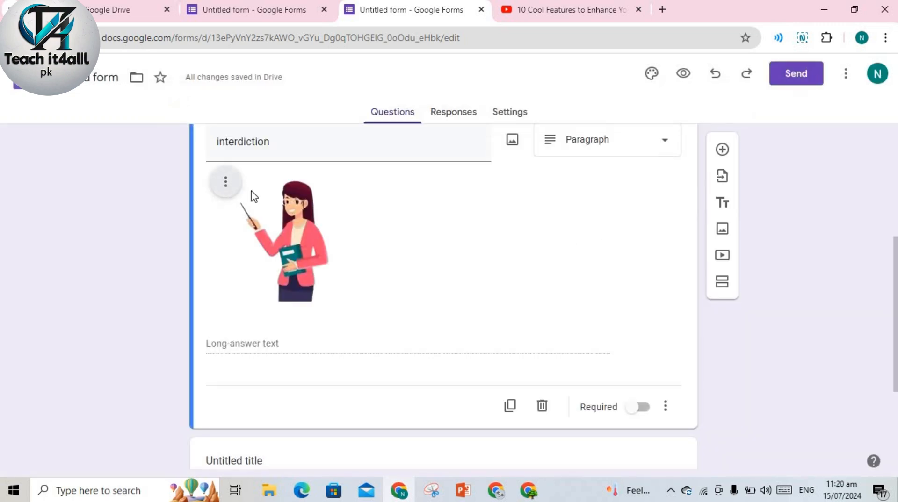
# Try centre alignment for the teacher image, and set it to right alignment
pyautogui.click(226, 189)
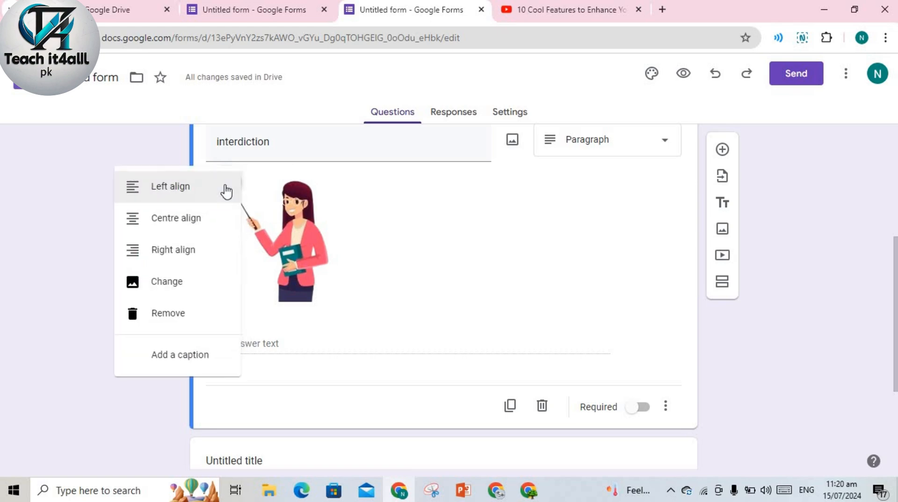
pyautogui.click(179, 224)
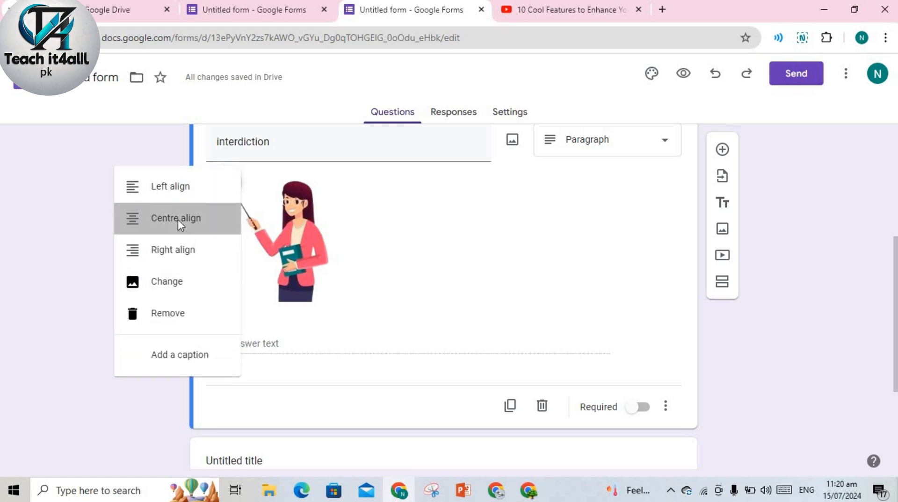
pyautogui.click(389, 189)
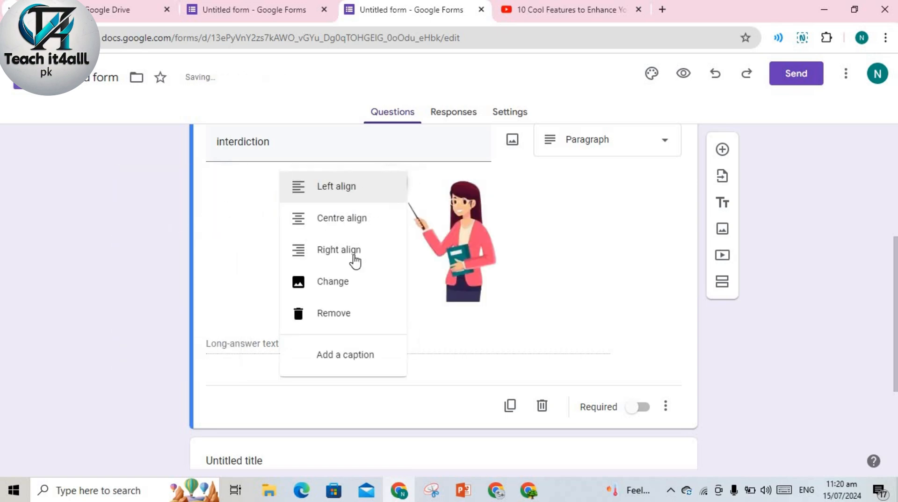
pyautogui.click(350, 257)
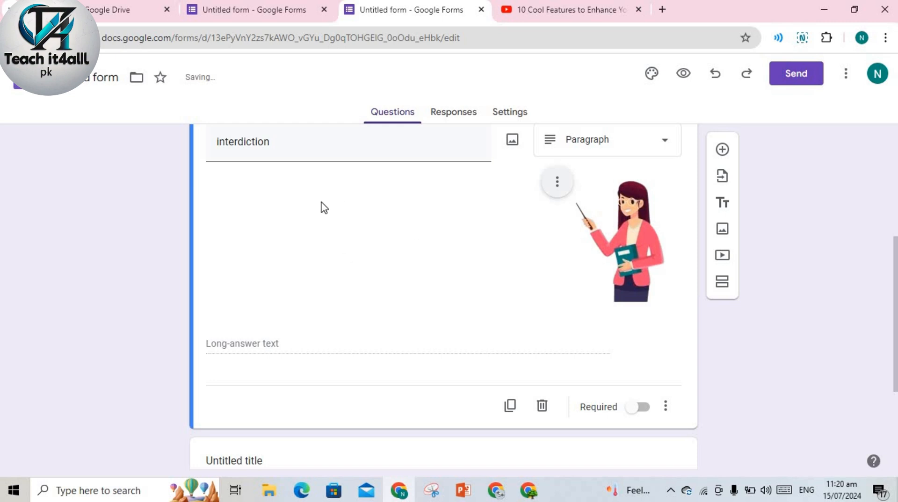
# Add the caption "ma ake taecher" to the teacher image in the "interdiction" question
pyautogui.click(563, 187)
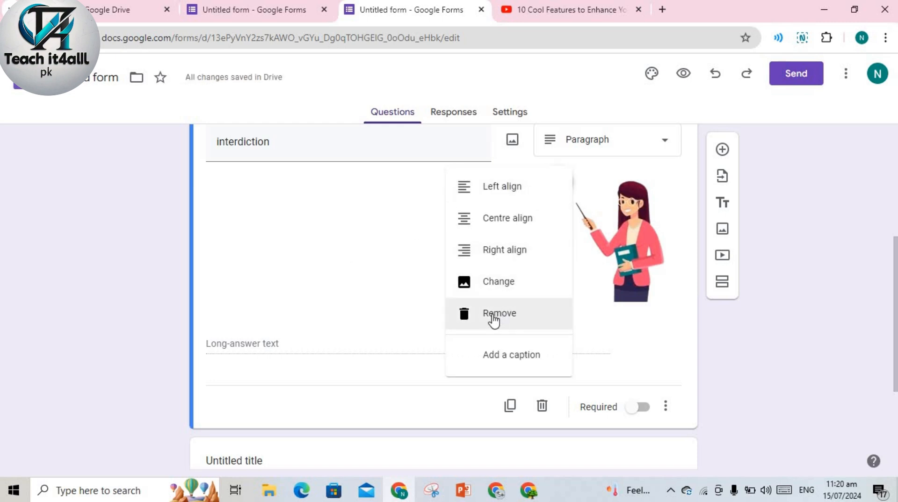
pyautogui.click(512, 355)
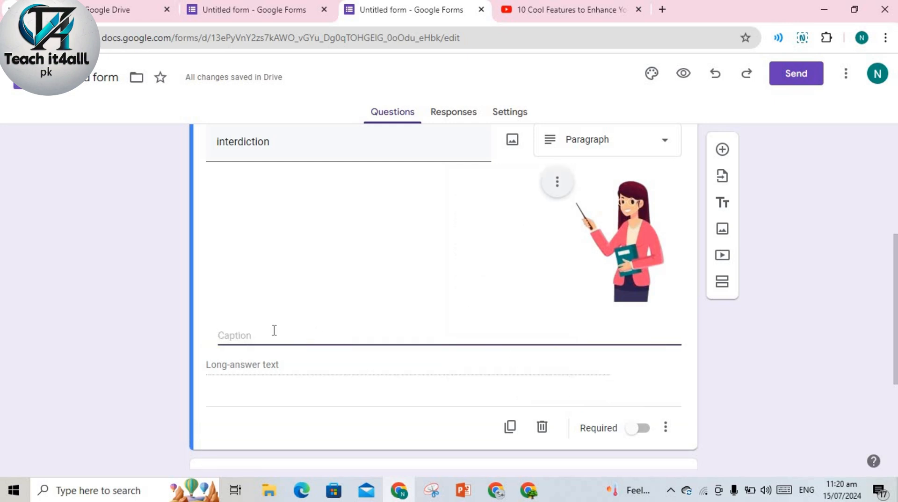
pyautogui.write('ma a')
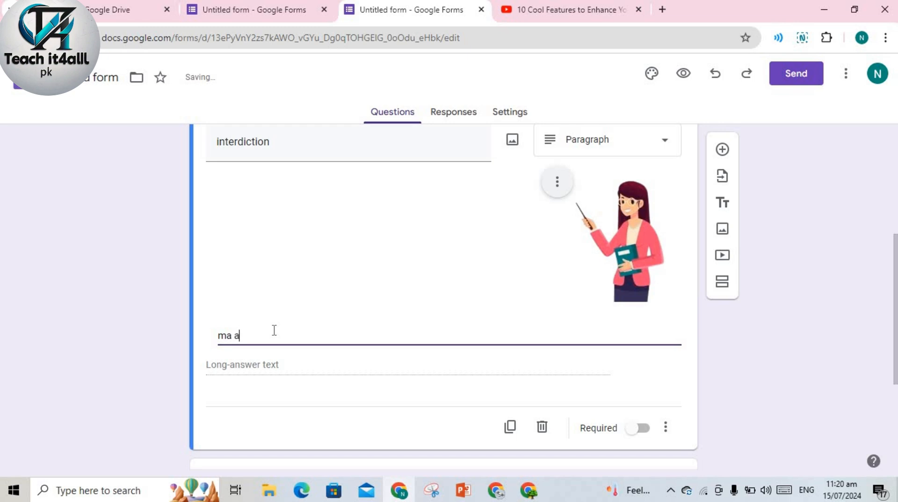
pyautogui.write('ke taed')
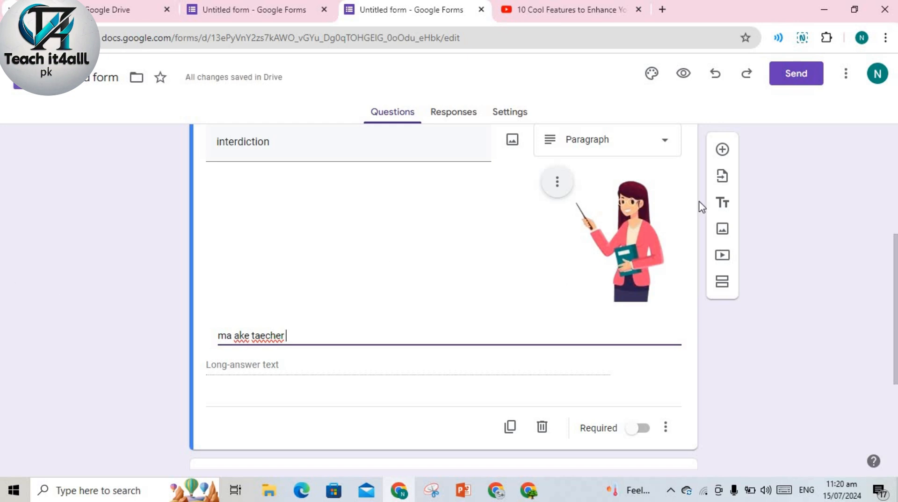
pyautogui.click(552, 179)
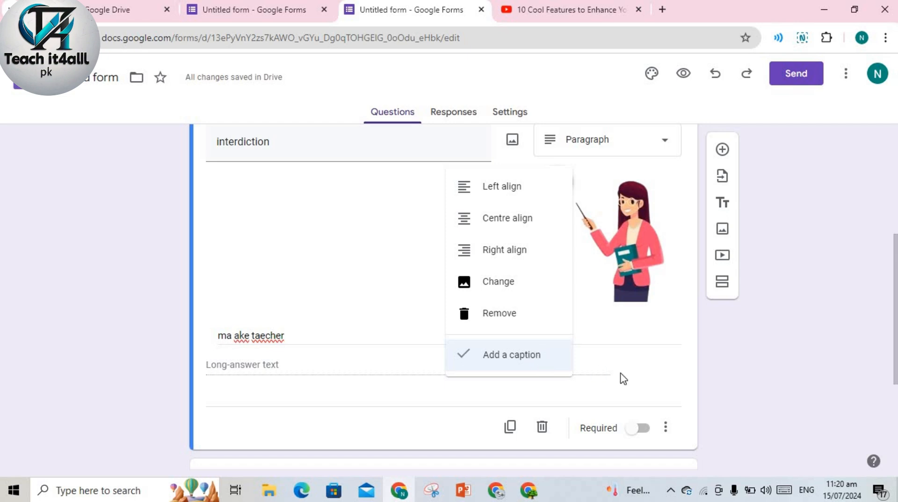
pyautogui.click(698, 340)
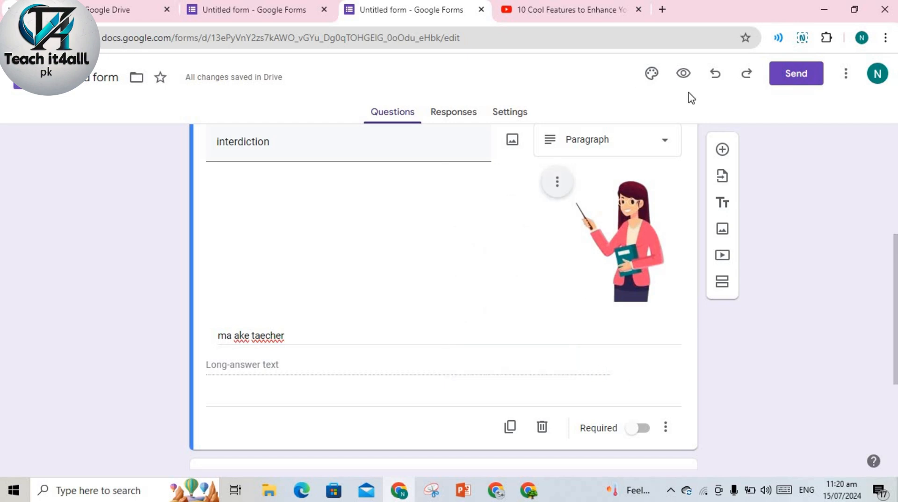
# Preview the form and examine how the "interdiction" question shows its image, caption and answer field
pyautogui.click(685, 75)
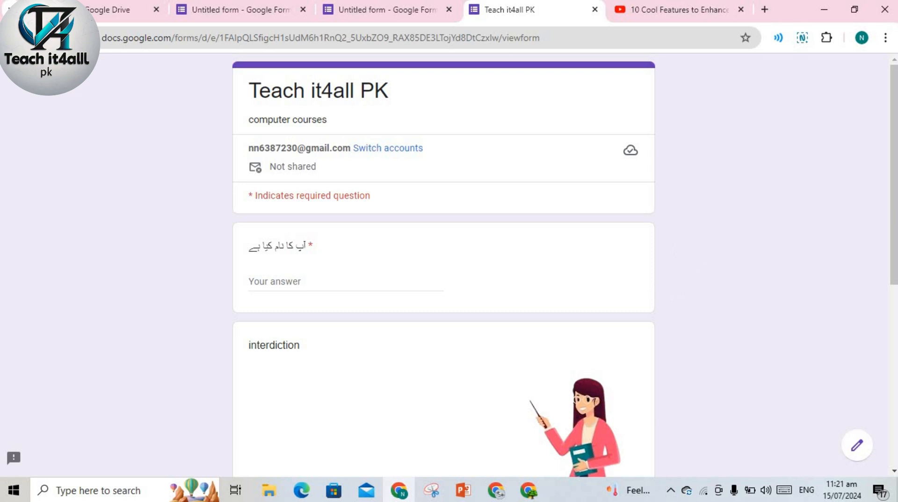
pyautogui.moveTo(895, 176); pyautogui.dragTo(658, 292)
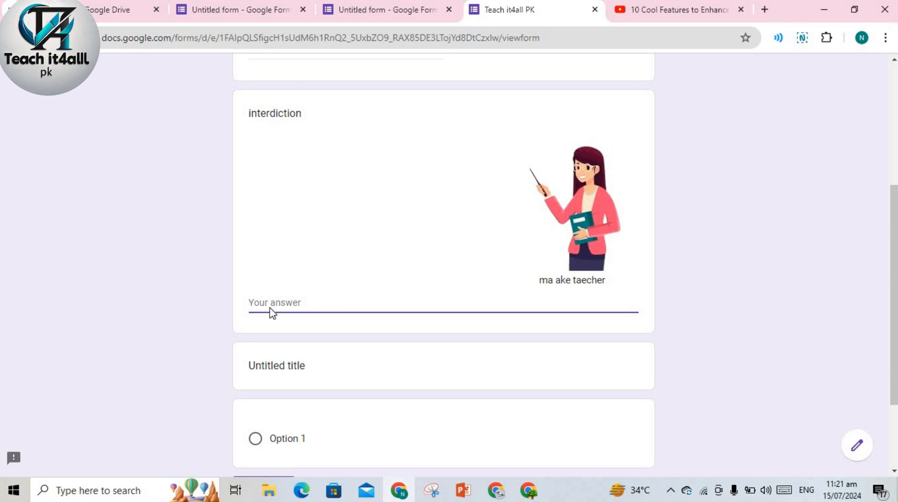
# Return from the preview to editing the form and look through its questions
pyautogui.scroll(5, 481, 202)
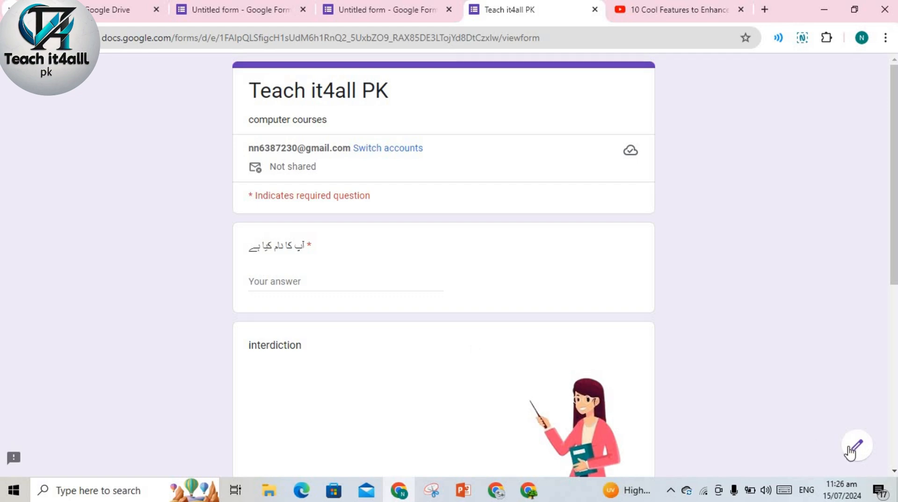
pyautogui.click(859, 445)
pyautogui.hotkey('ctrl', 'a')
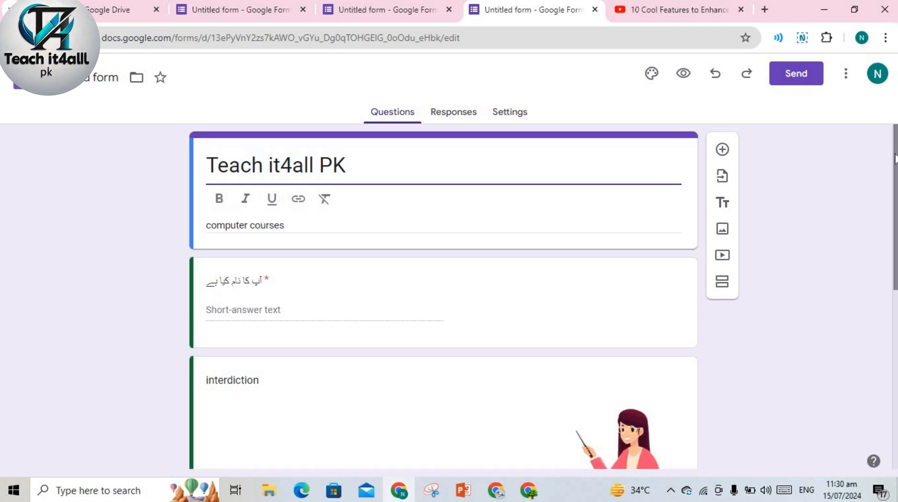
pyautogui.scroll(-3, 895, 311)
pyautogui.scroll(-5, 895, 311)
pyautogui.scroll(8, 747, 132)
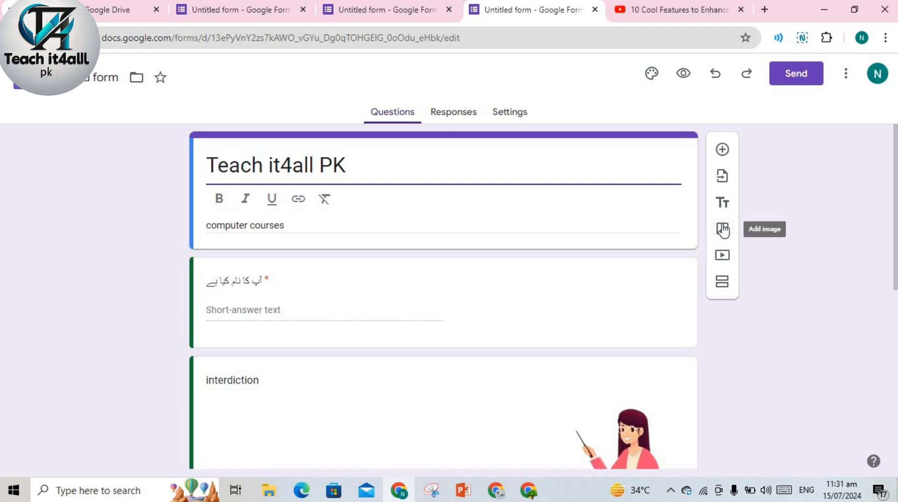
# Add a multiple-choice question titled "what is our city" directly below the form header
pyautogui.click(723, 150)
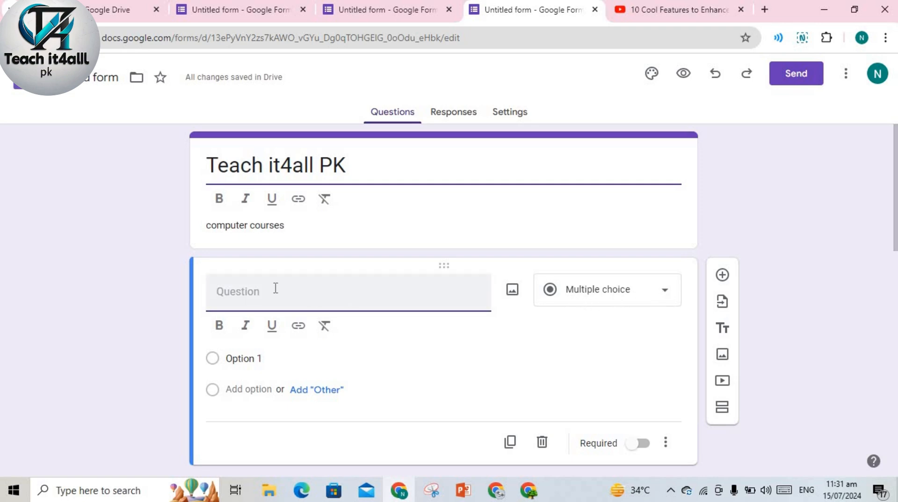
pyautogui.write('waht')
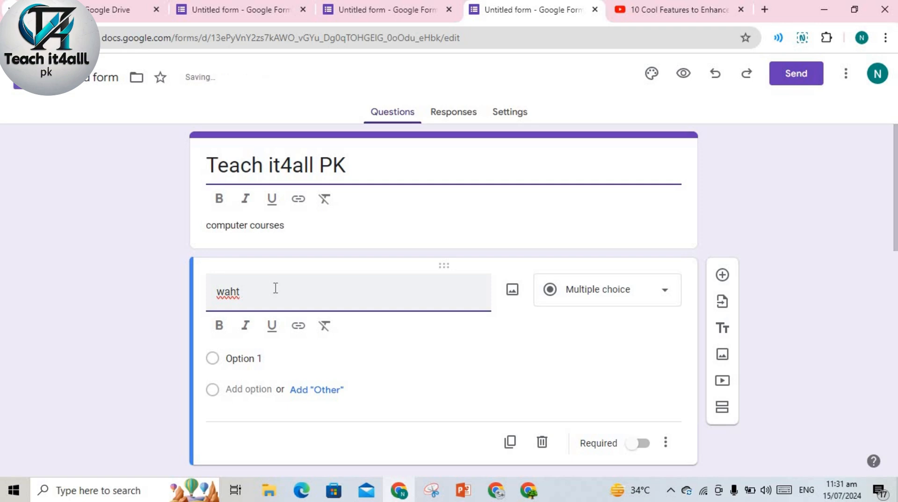
pyautogui.press('BackSpace')
pyautogui.press('BackSpace')
pyautogui.press('BackSpace')
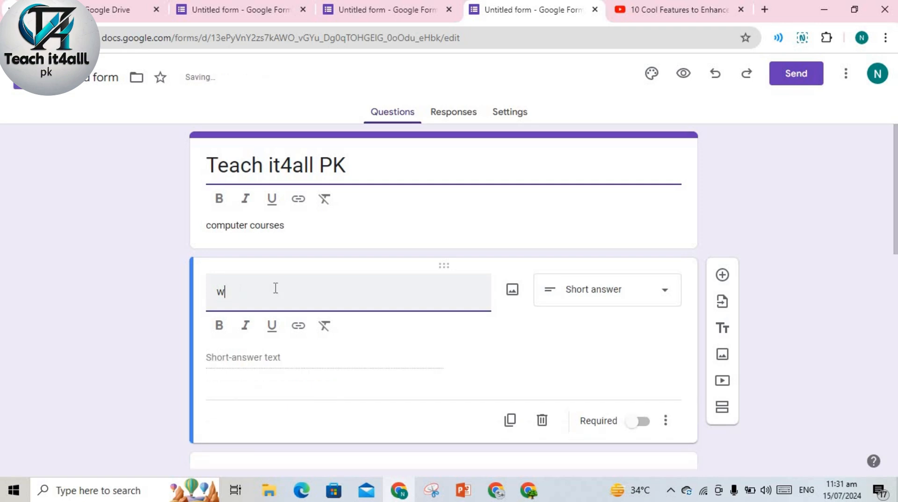
pyautogui.write('hat is y')
pyautogui.press('BackSpace')
pyautogui.write('our')
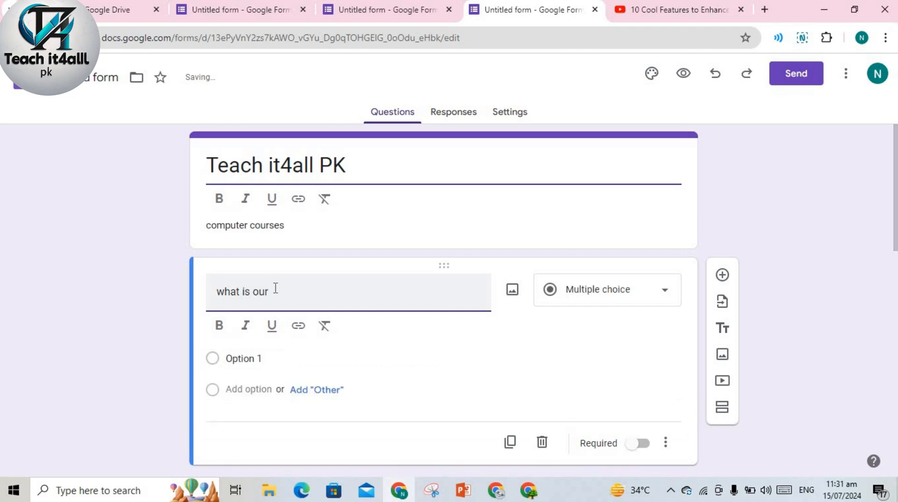
pyautogui.write(' cit')
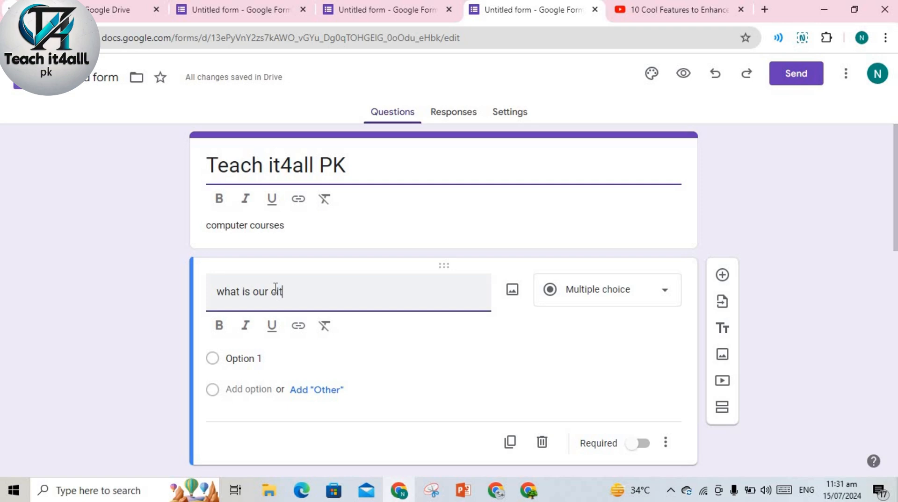
pyautogui.write('y')
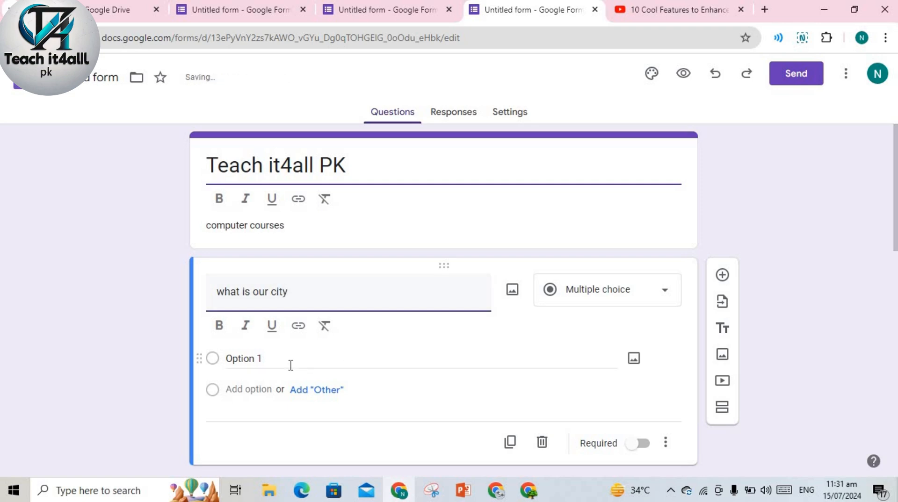
# Enter "karchi" as the first answer option of the city question
pyautogui.click(281, 363)
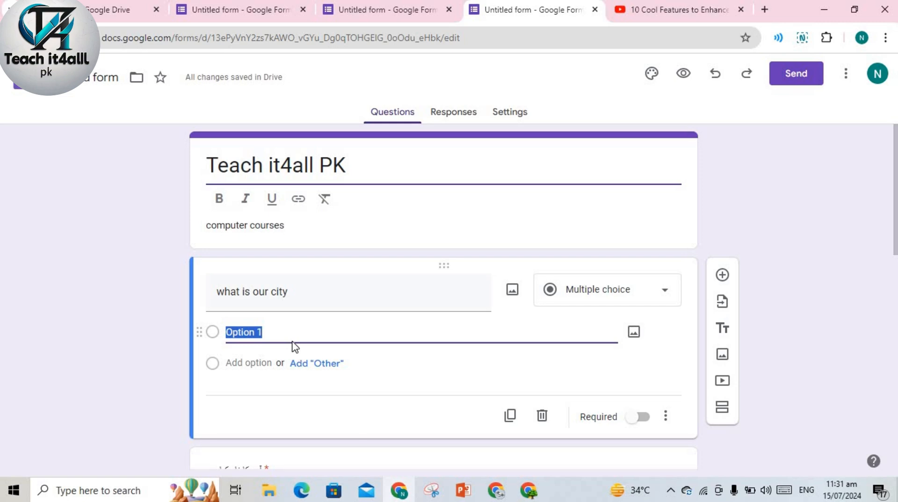
pyautogui.press('BackSpace')
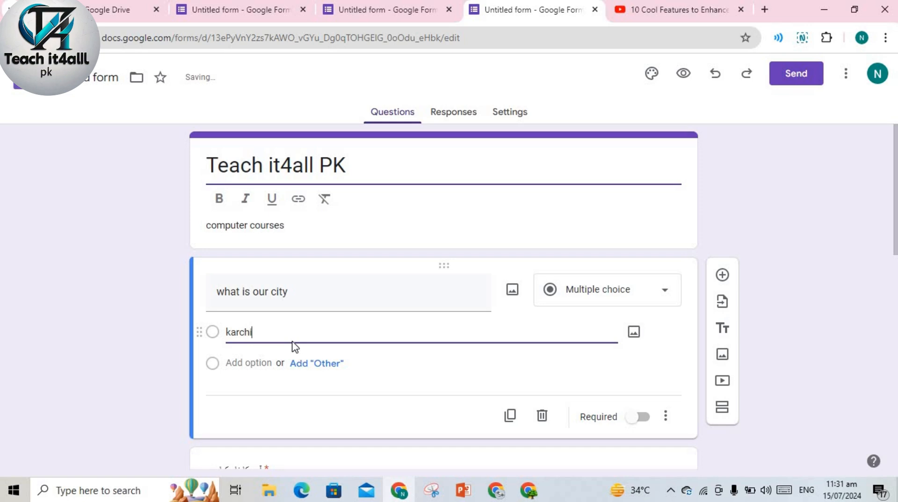
pyautogui.click(216, 367)
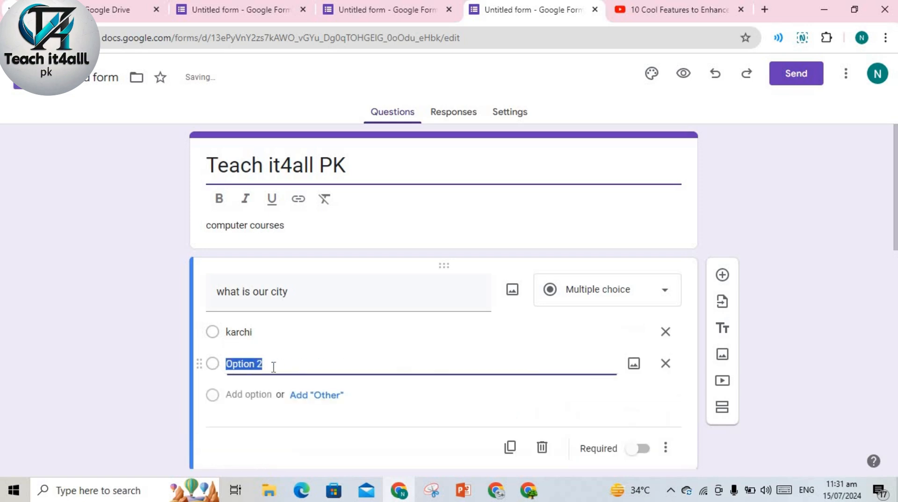
pyautogui.click(279, 365)
pyautogui.press('BackSpace')
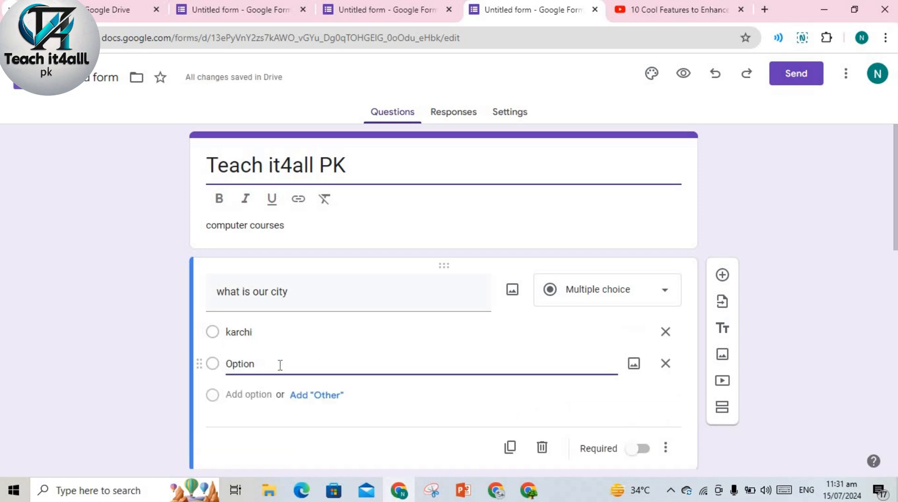
pyautogui.press('BackSpace')
pyautogui.press('BackSpace')
pyautogui.press('BackSpace')
pyautogui.press('BackSpace')
pyautogui.press('BackSpace')
pyautogui.press('BackSpace')
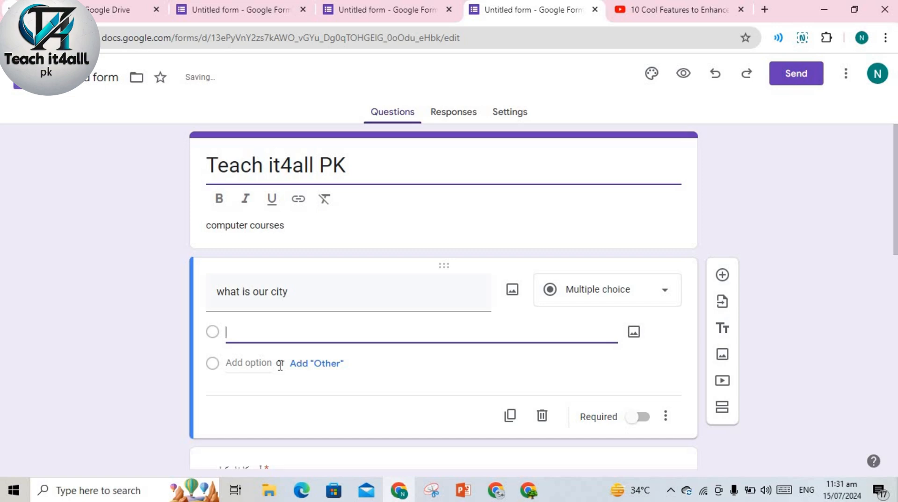
pyautogui.write('ka')
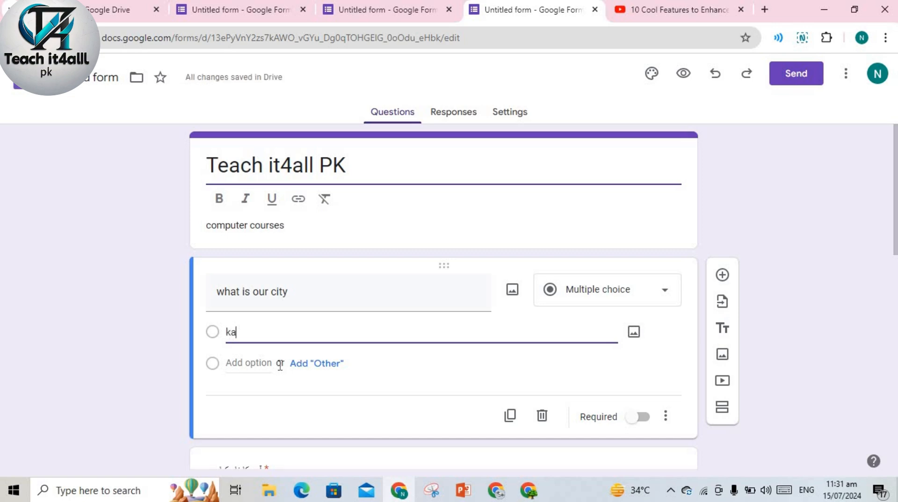
pyautogui.write('rdhi')
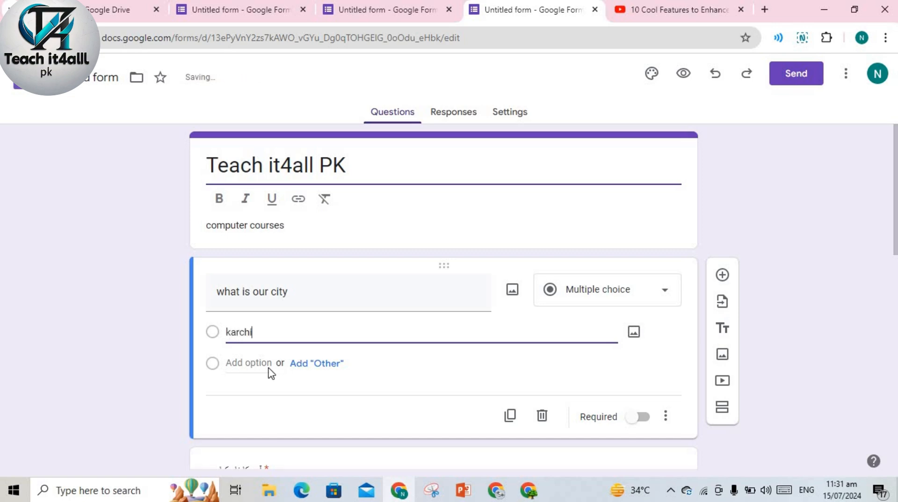
# Add the answer options "hafizabd", "sargoda" and "jalal poor" to the city question
pyautogui.click(251, 363)
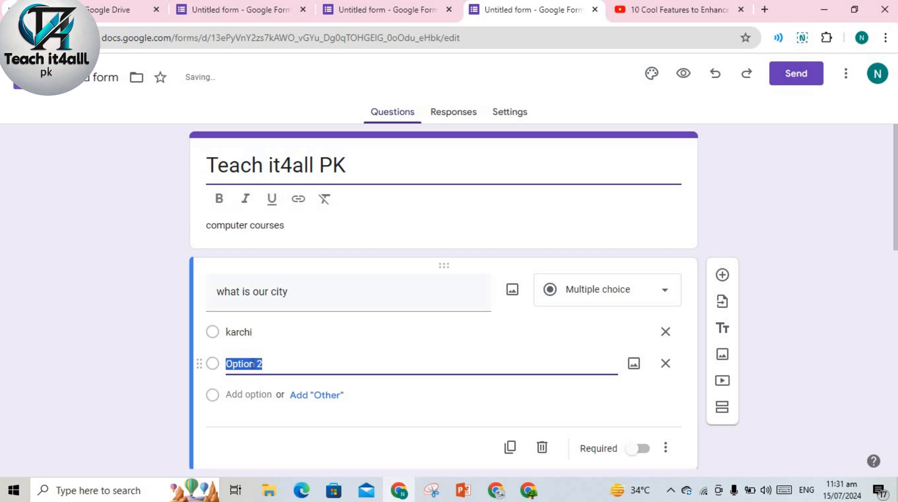
pyautogui.click(271, 364)
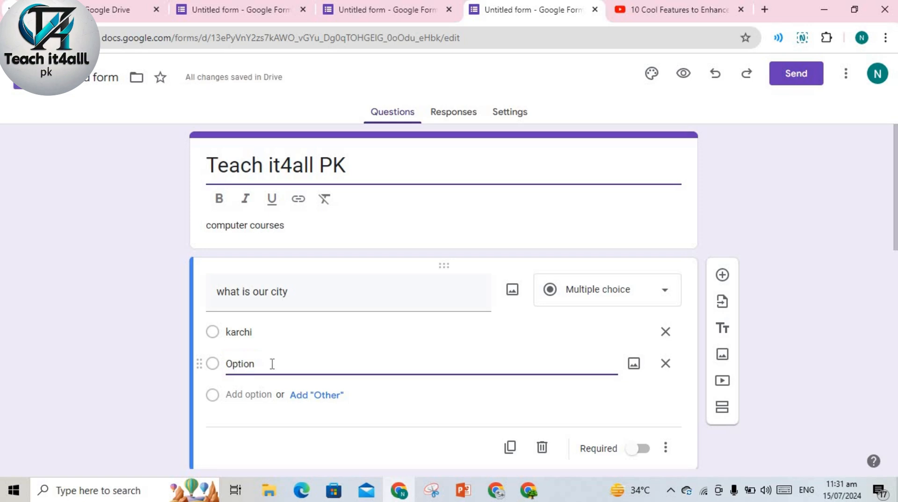
pyautogui.press('BackSpace')
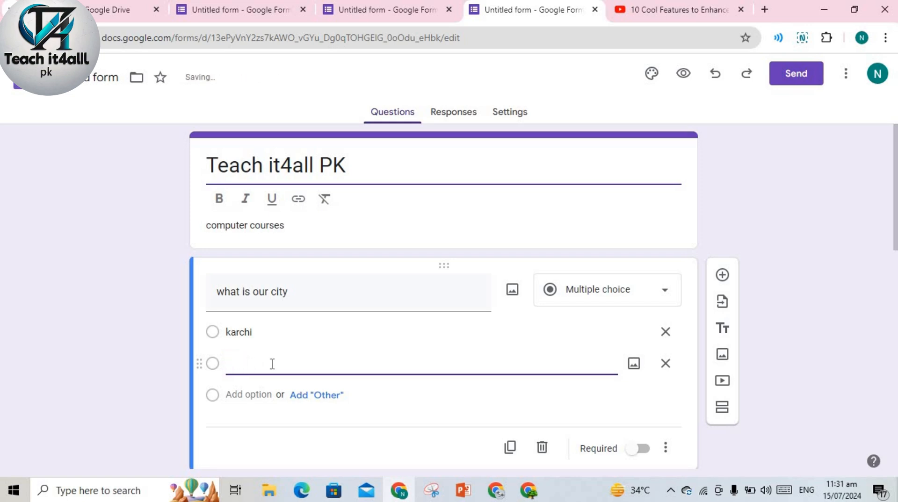
pyautogui.write('hafizabd')
pyautogui.click(213, 397)
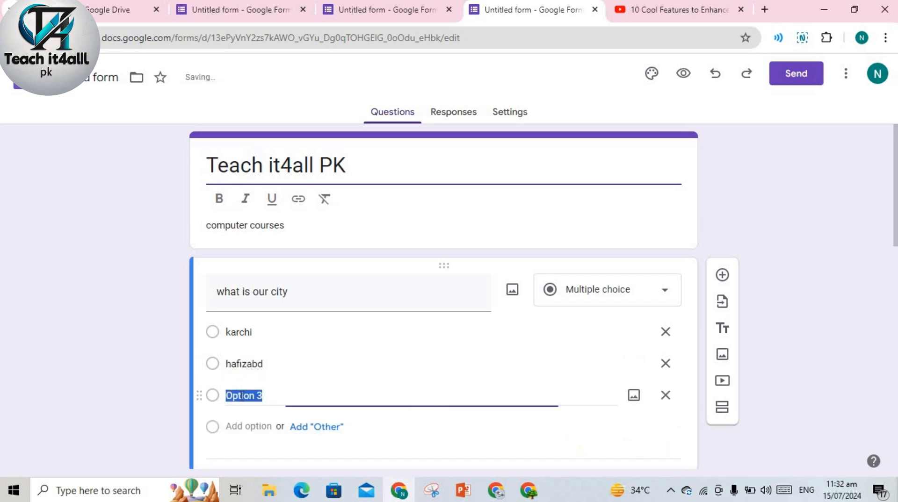
pyautogui.click(272, 398)
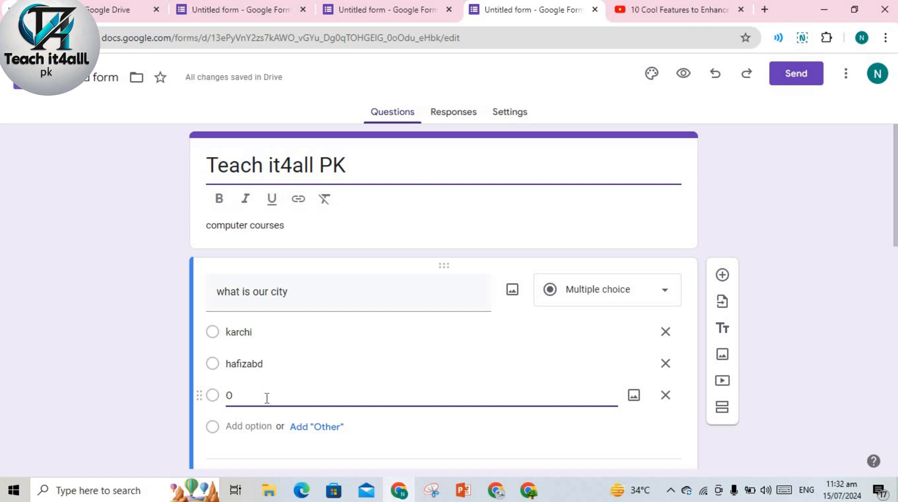
pyautogui.write('sargoda')
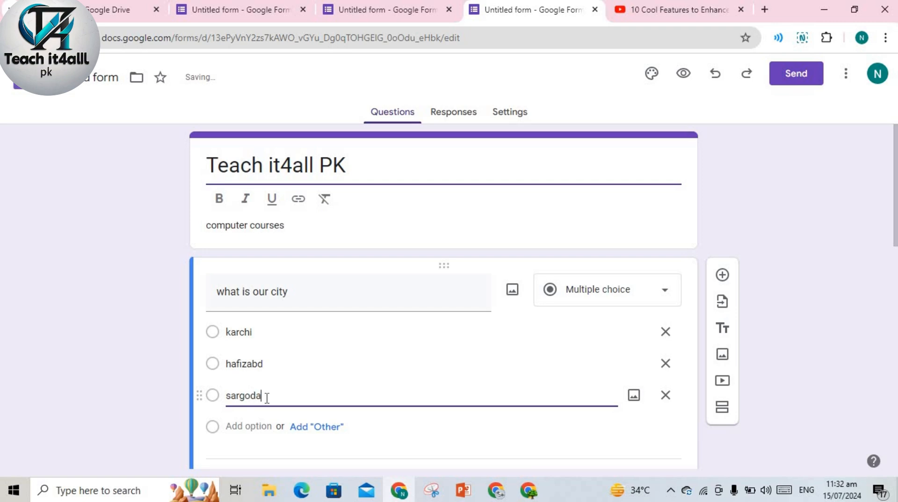
pyautogui.click(260, 424)
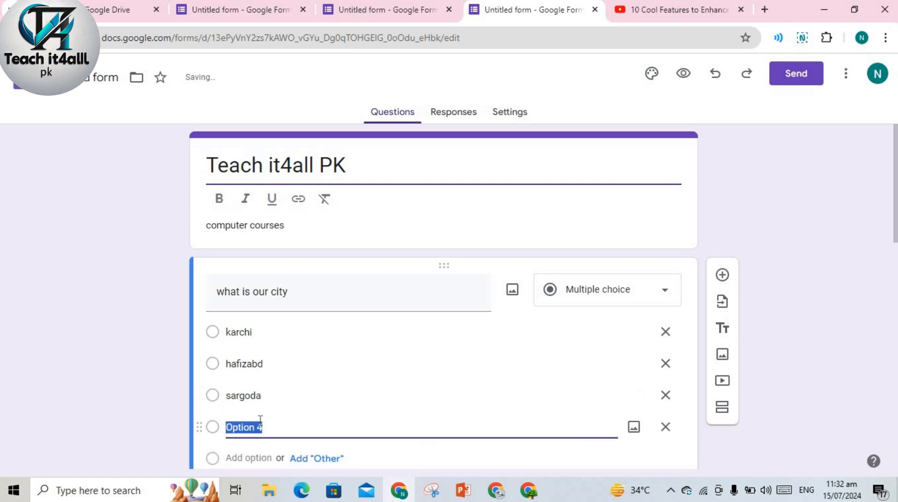
pyautogui.write('jalal poor')
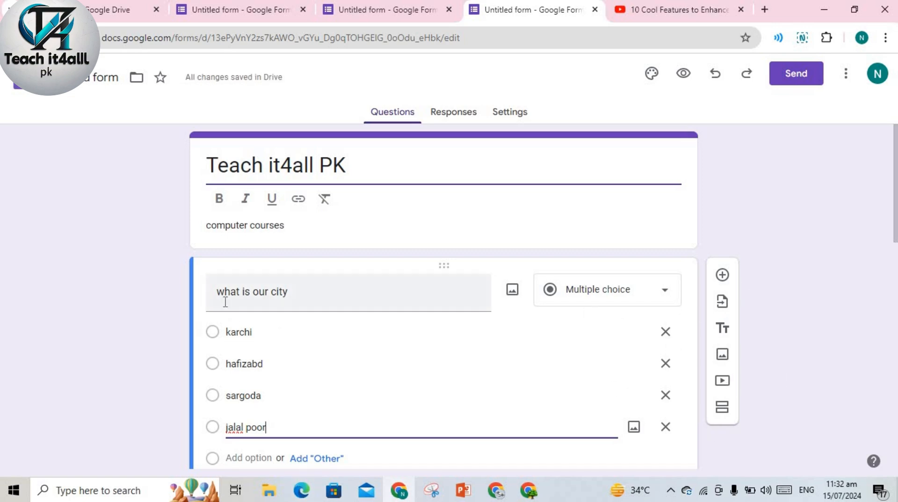
# Change the word "our" to "your" in the title of the city question
pyautogui.tripleClick(268, 293)
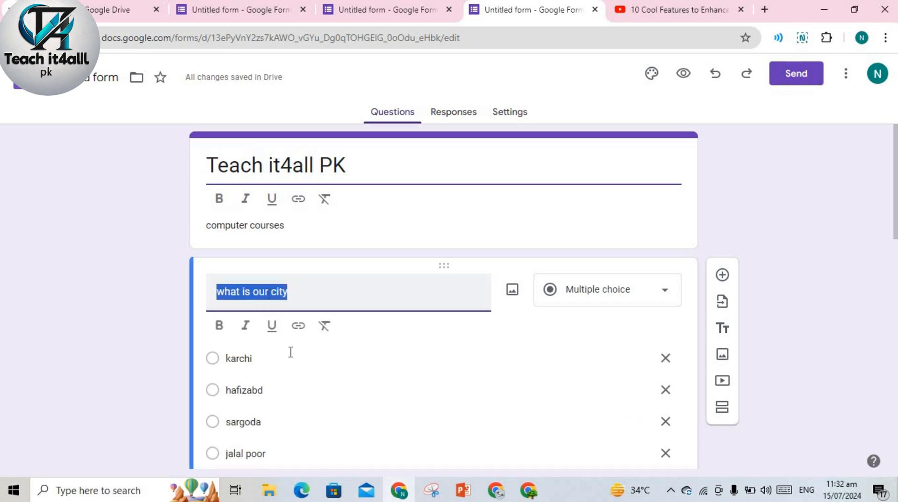
pyautogui.click(266, 292)
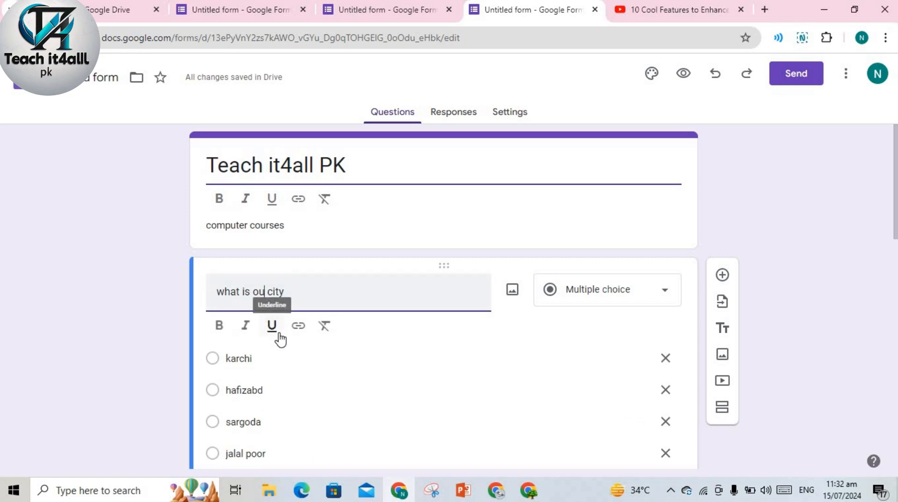
pyautogui.press('BackSpace')
pyautogui.press('BackSpace')
pyautogui.write('your')
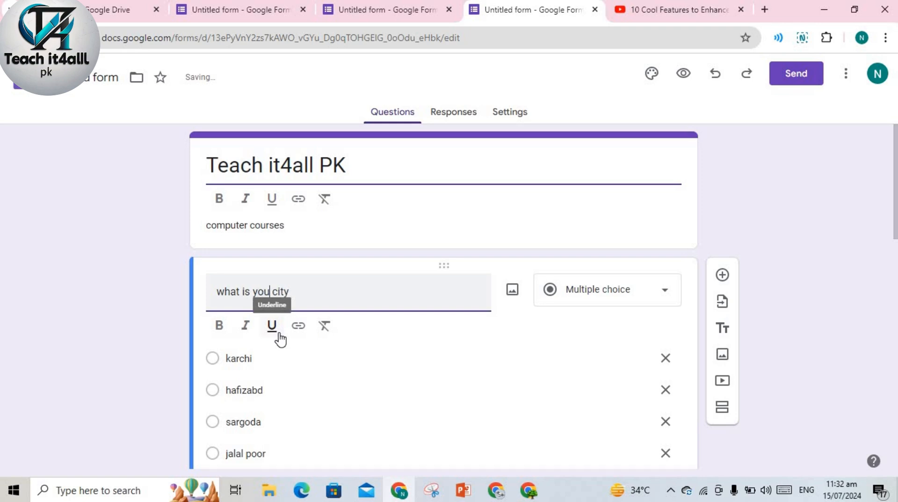
pyautogui.click(323, 306)
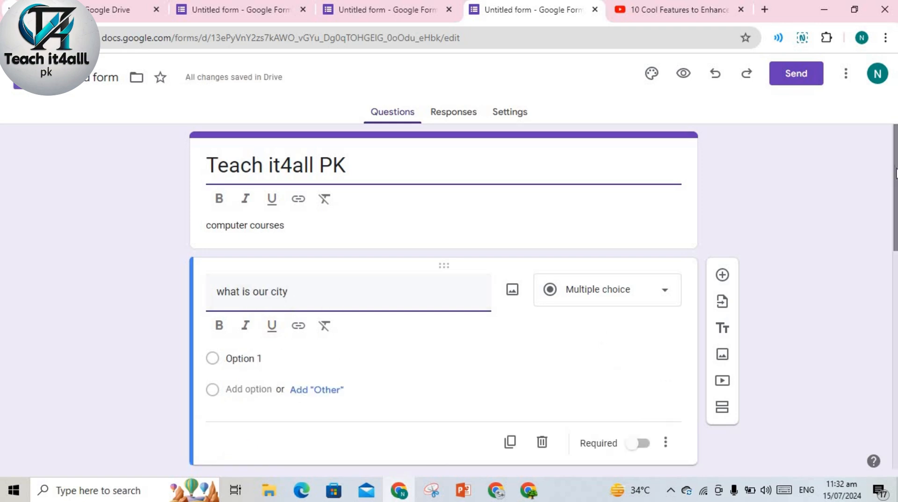
# Make the "what is our city" question required
pyautogui.scroll(-1, 895, 173)
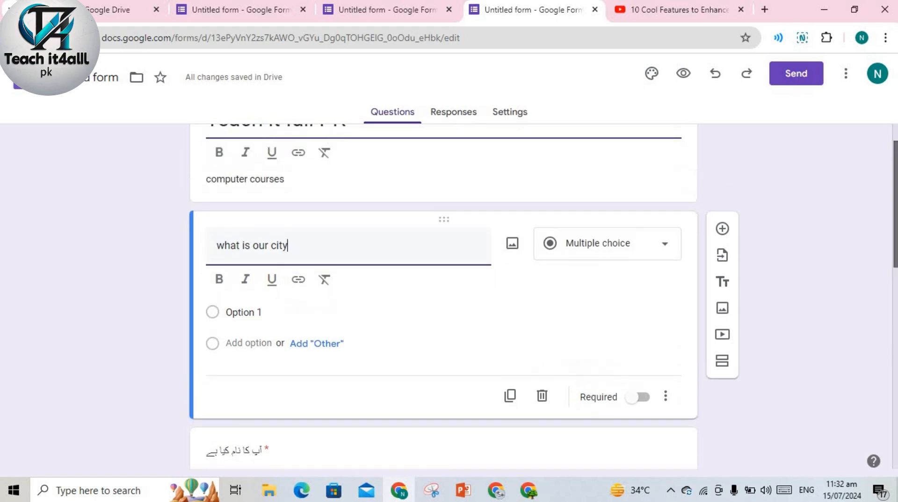
pyautogui.click(645, 399)
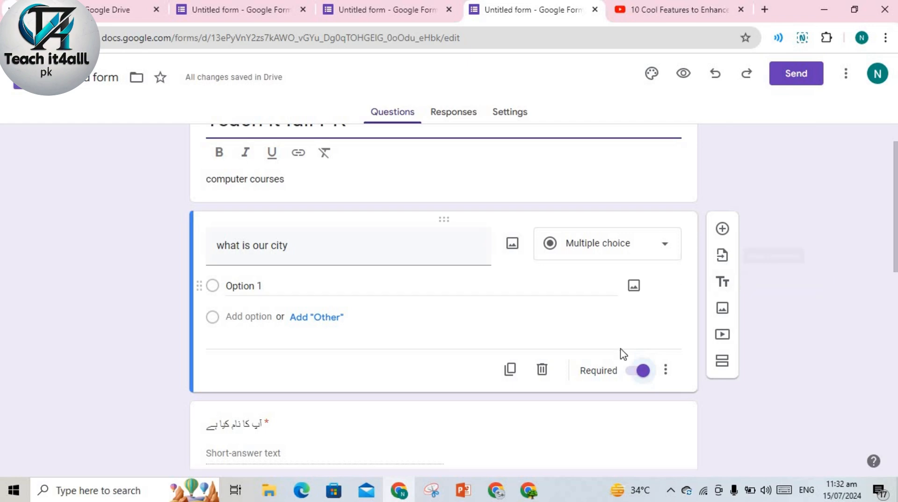
pyautogui.click(635, 377)
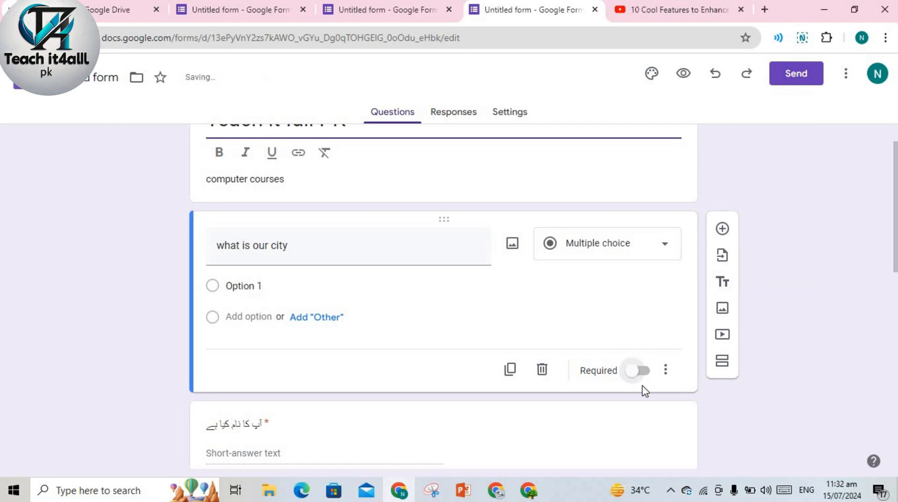
pyautogui.click(644, 376)
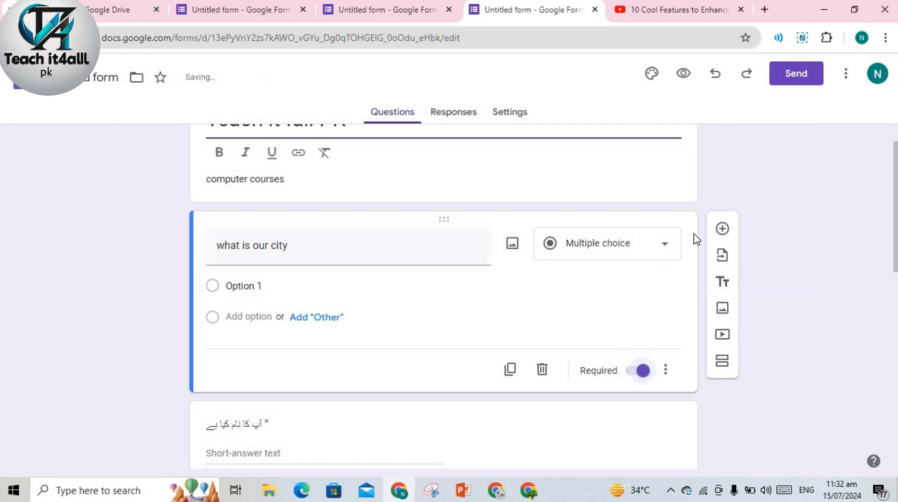
# Preview the form, choose Option 1 for the city question, and look through the remaining questions down to the end
pyautogui.click(687, 75)
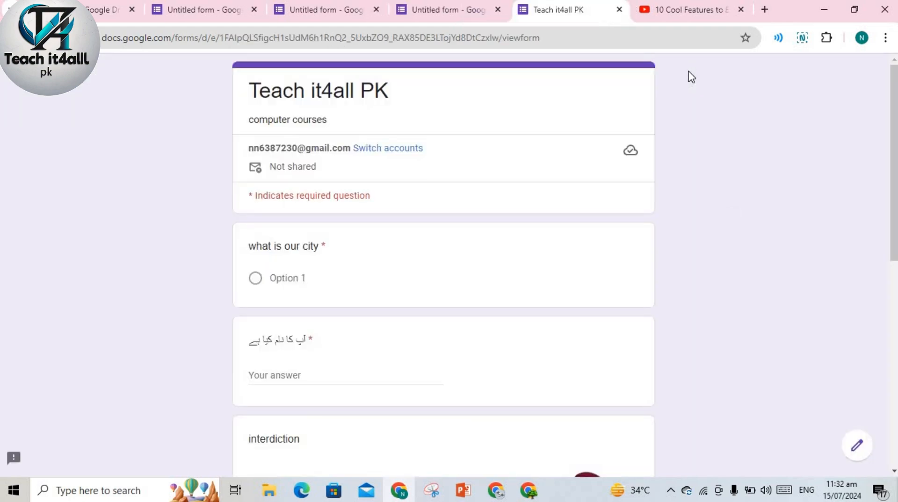
pyautogui.click(257, 280)
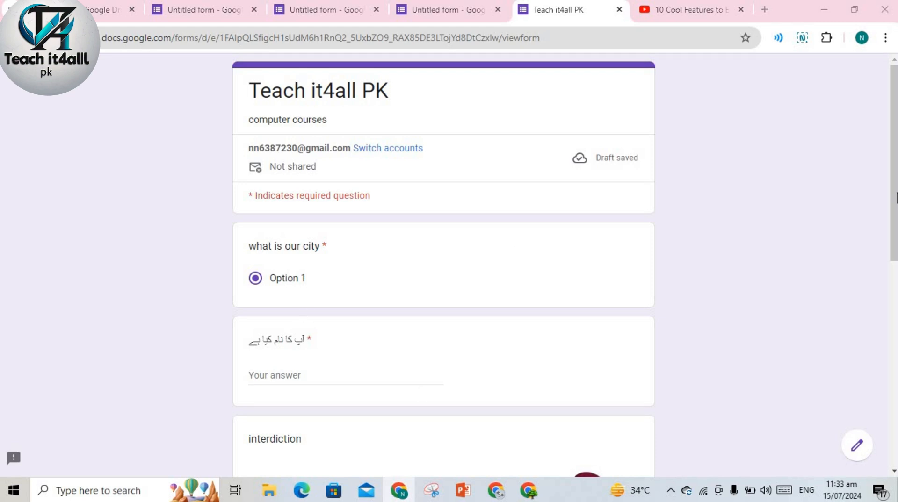
pyautogui.scroll(-5, 444, 267)
pyautogui.scroll(-3, 443, 267)
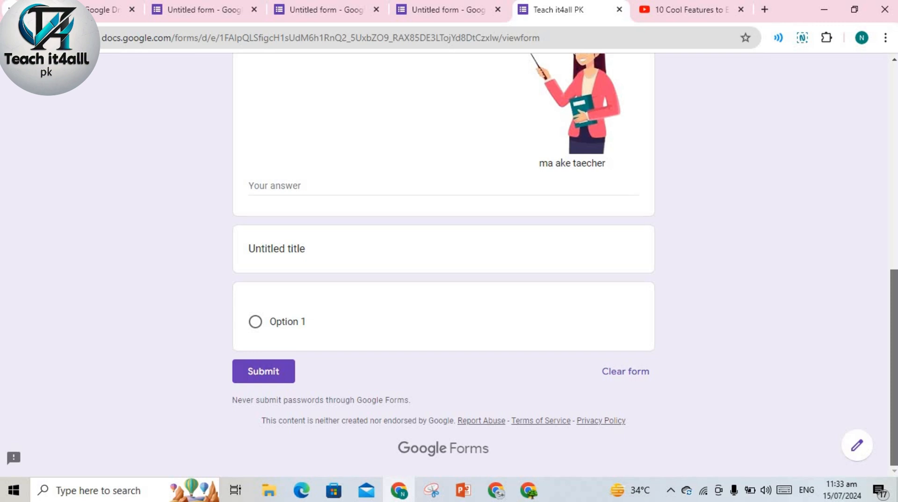
# Return to editing the form and add an "Other" choice to the city question
pyautogui.scroll(10, 443, 267)
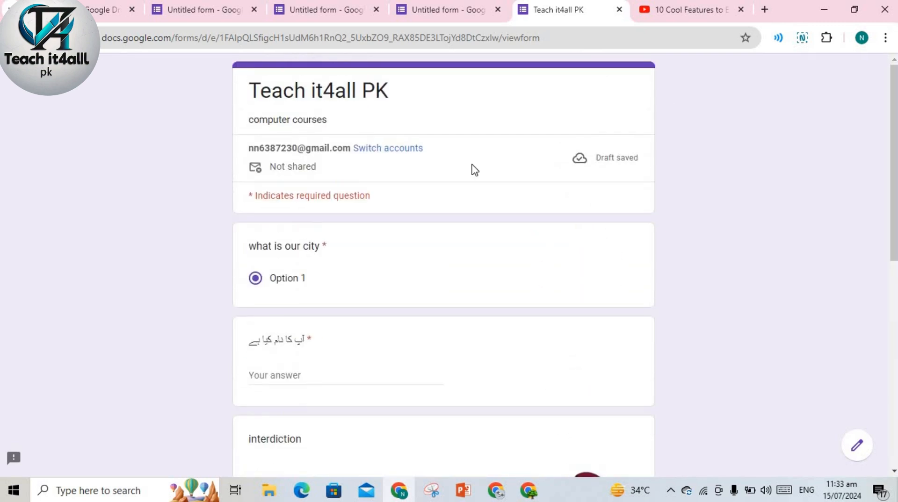
pyautogui.click(858, 446)
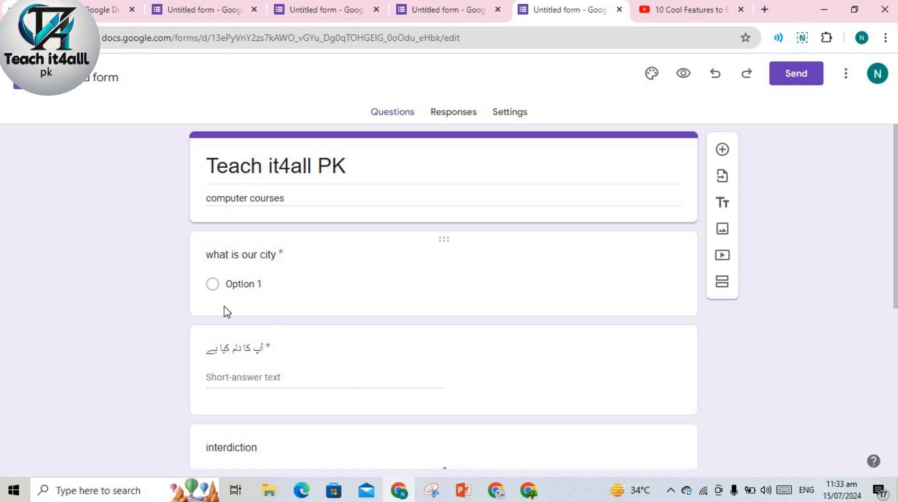
pyautogui.scroll(-4, 544, 296)
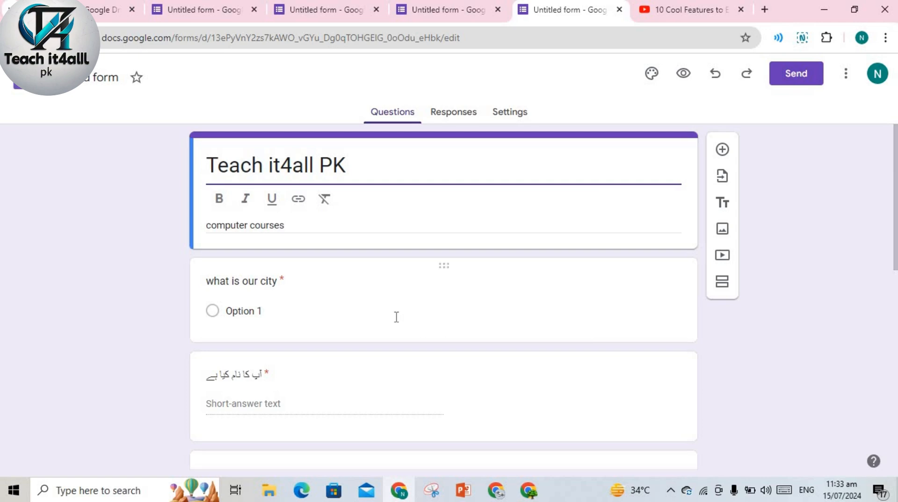
pyautogui.click(206, 314)
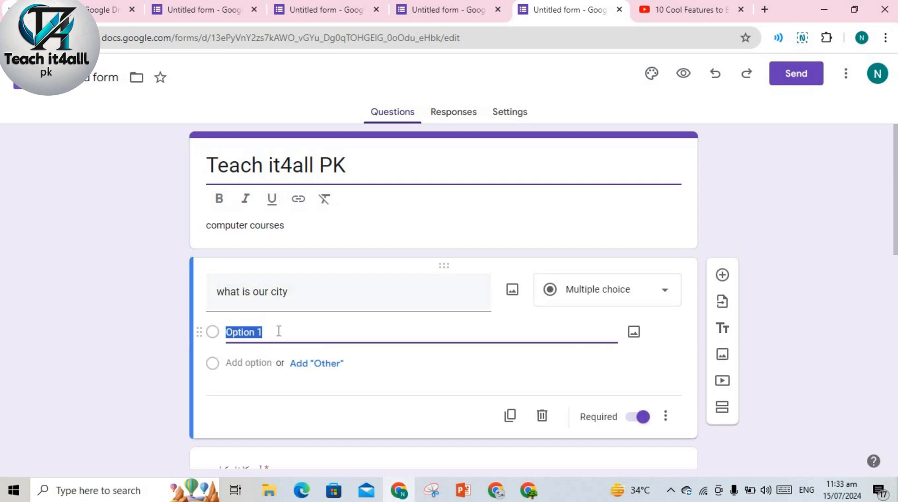
pyautogui.click(321, 365)
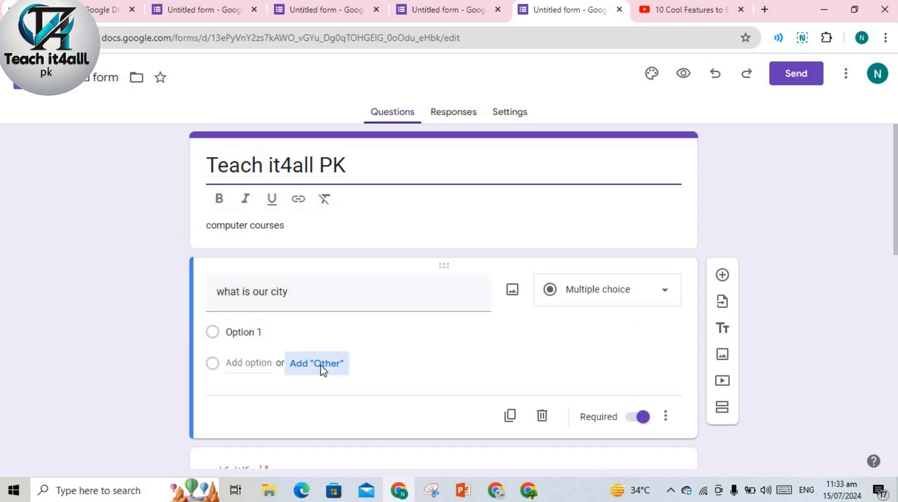
# Rename the city question's first answer option as "hafizabad"
pyautogui.click(256, 334)
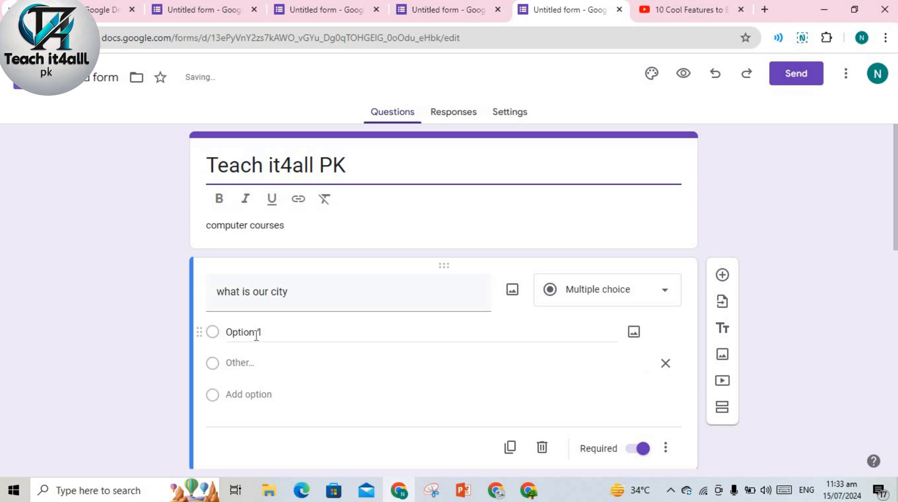
pyautogui.press('BackSpace')
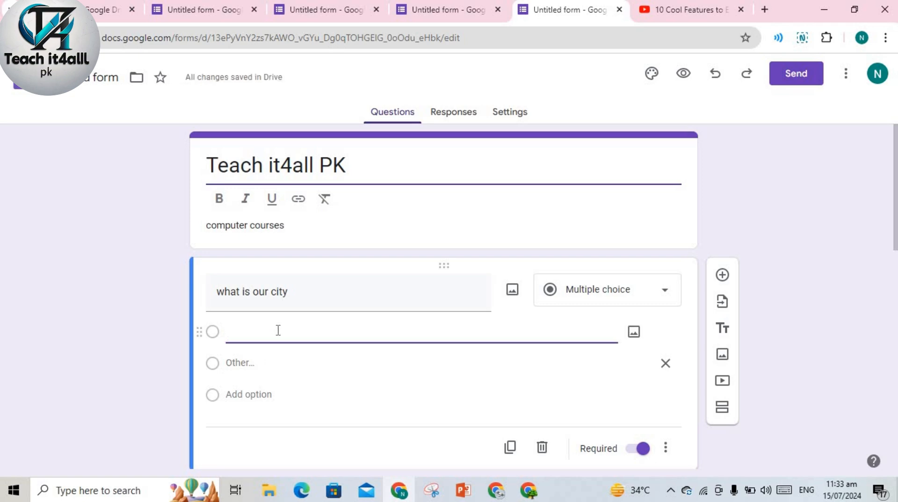
pyautogui.write('hafizabad')
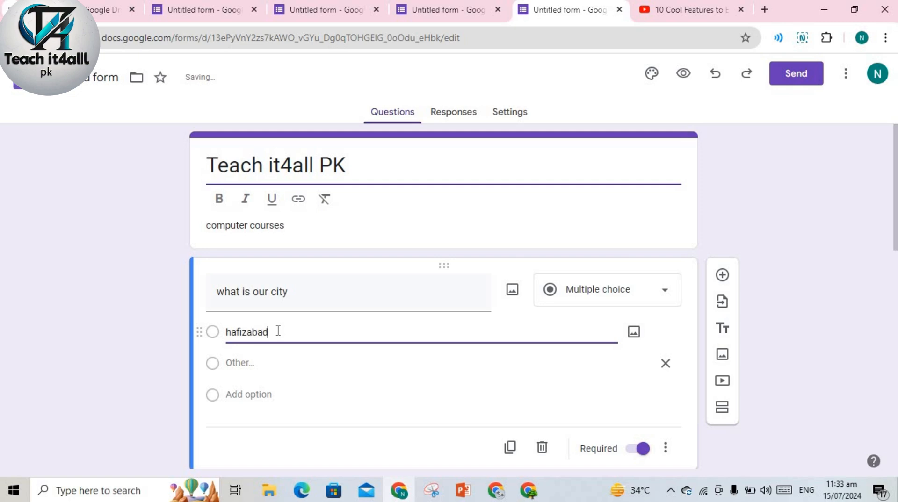
# Add a second answer option "jalal poor" to the city question
pyautogui.click(243, 365)
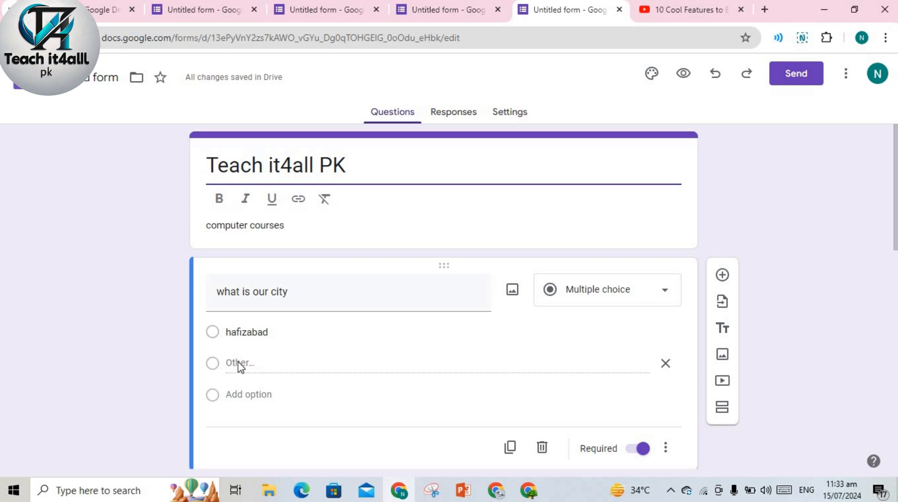
pyautogui.moveTo(240, 366); pyautogui.dragTo(271, 367)
pyautogui.click(257, 367)
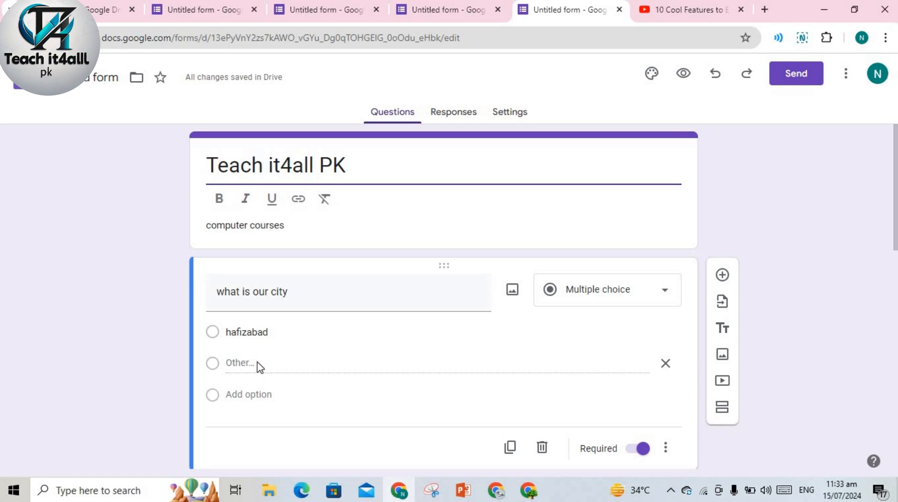
pyautogui.click(249, 395)
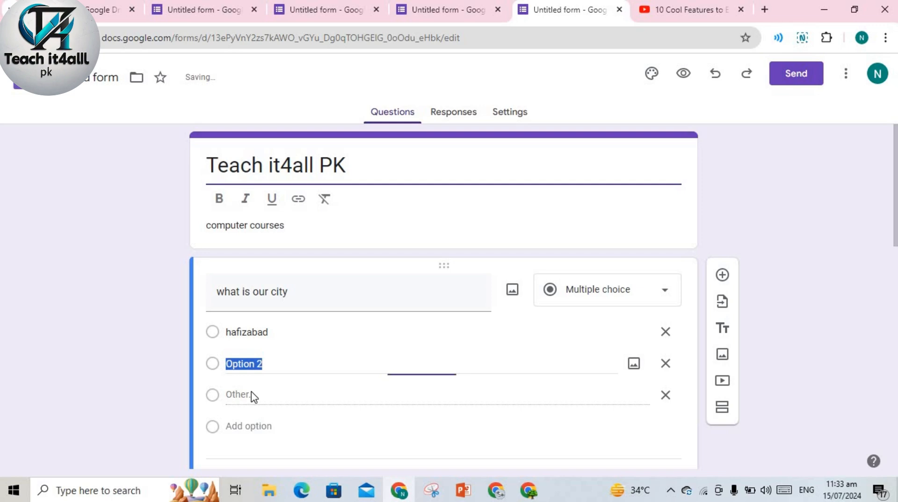
pyautogui.click(271, 364)
pyautogui.press('BackSpace')
pyautogui.press('BackSpace')
pyautogui.press('BackSpace')
pyautogui.press('BackSpace')
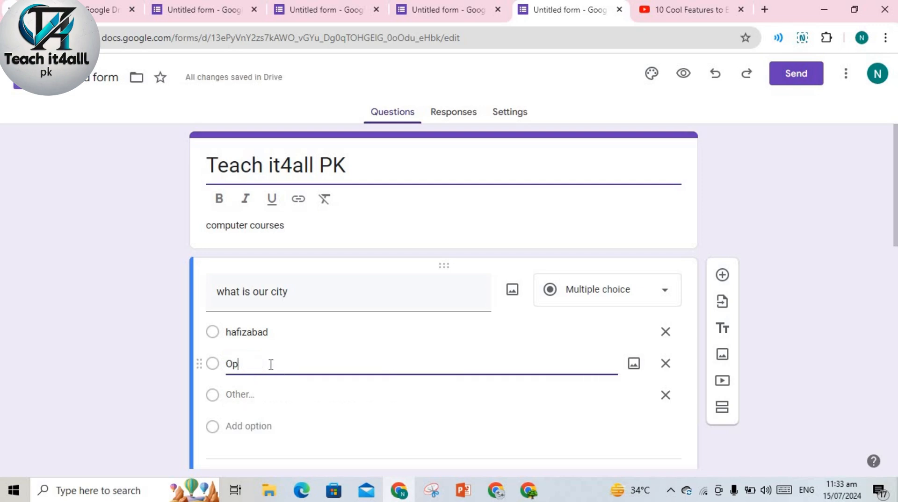
pyautogui.press('BackSpace')
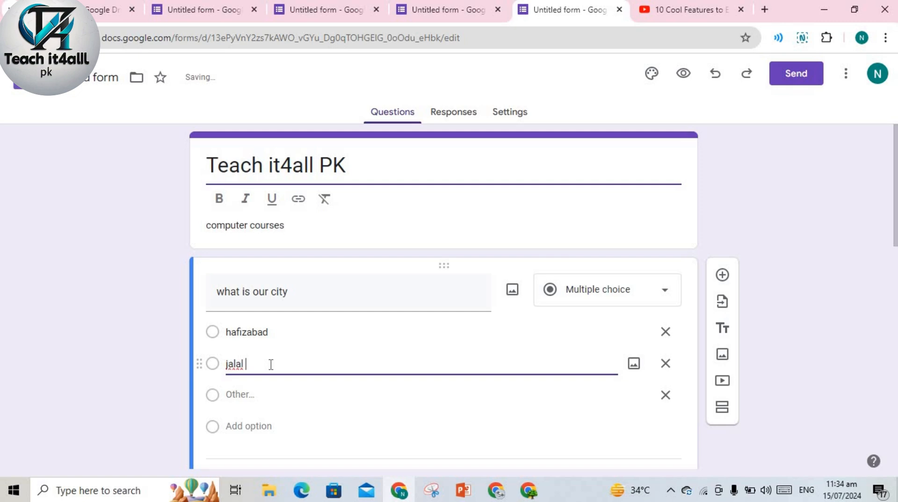
pyautogui.click(257, 395)
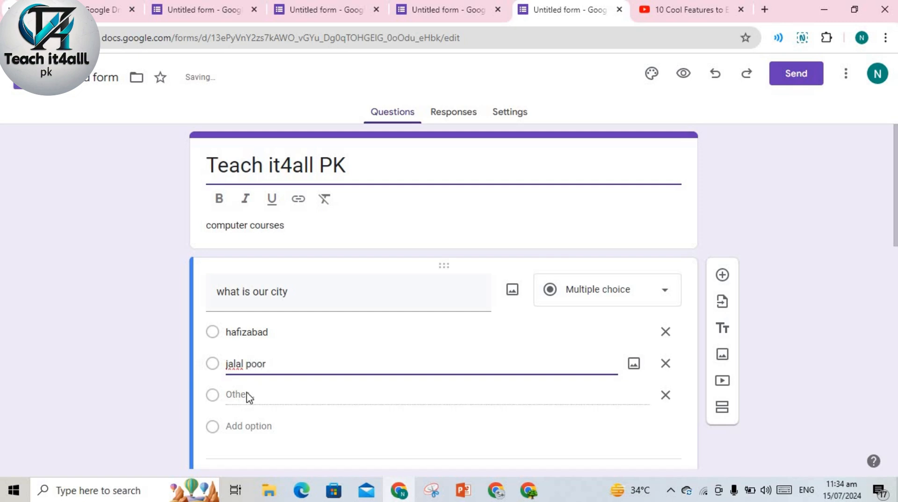
pyautogui.click(253, 427)
pyautogui.click(276, 392)
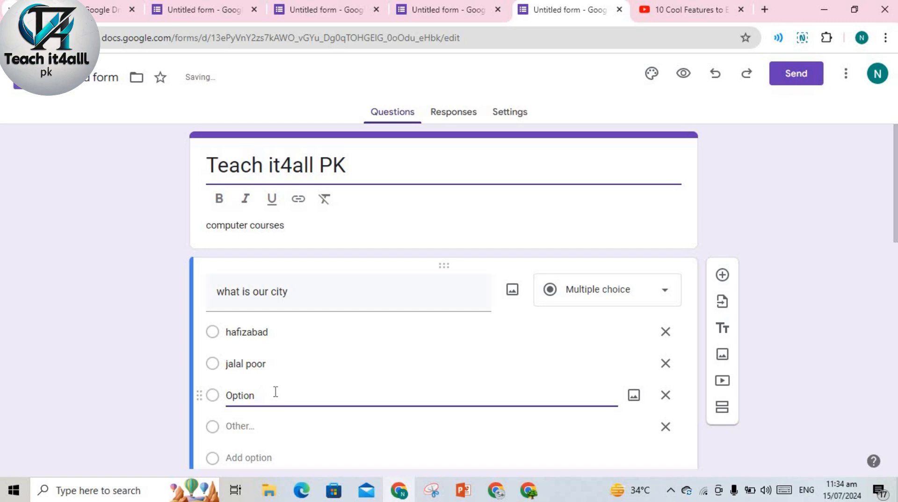
pyautogui.press('BackSpace')
pyautogui.press('BackSpace')
pyautogui.press('BackSpace')
pyautogui.press('BackSpace')
pyautogui.press('BackSpace')
pyautogui.press('BackSpace')
pyautogui.press('BackSpace')
pyautogui.press('BackSpace')
pyautogui.press('BackSpace')
pyautogui.press('BackSpace')
pyautogui.press('BackSpace')
pyautogui.press('BackSpace')
pyautogui.press('BackSpace')
pyautogui.press('BackSpace')
pyautogui.press('BackSpace')
pyautogui.press('BackSpace')
pyautogui.press('BackSpace')
pyautogui.press('BackSpace')
pyautogui.press('BackSpace')
pyautogui.press('BackSpace')
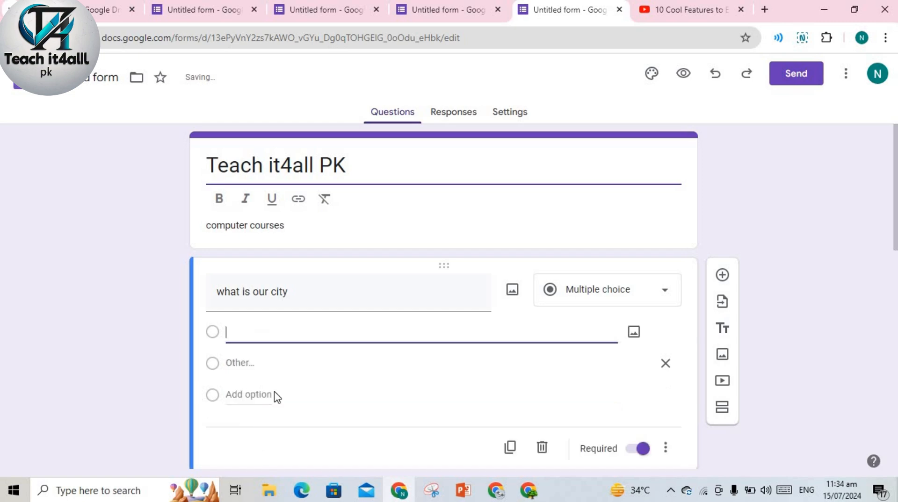
pyautogui.hotkey('ctrl', 'z')
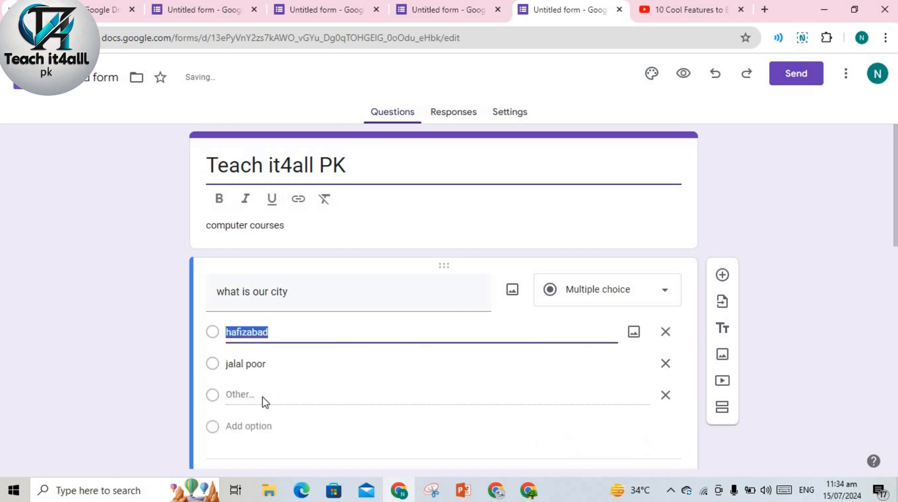
# Add a third answer option "sargoda" to the city question
pyautogui.click(260, 402)
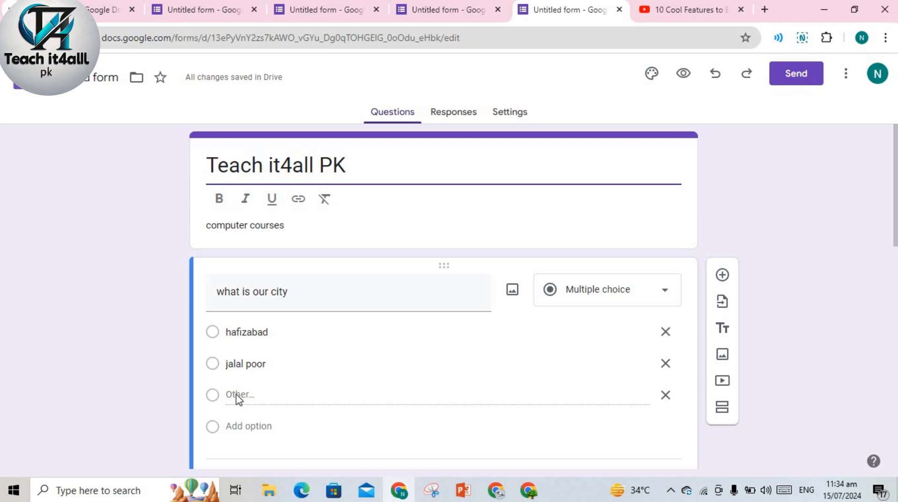
pyautogui.click(227, 427)
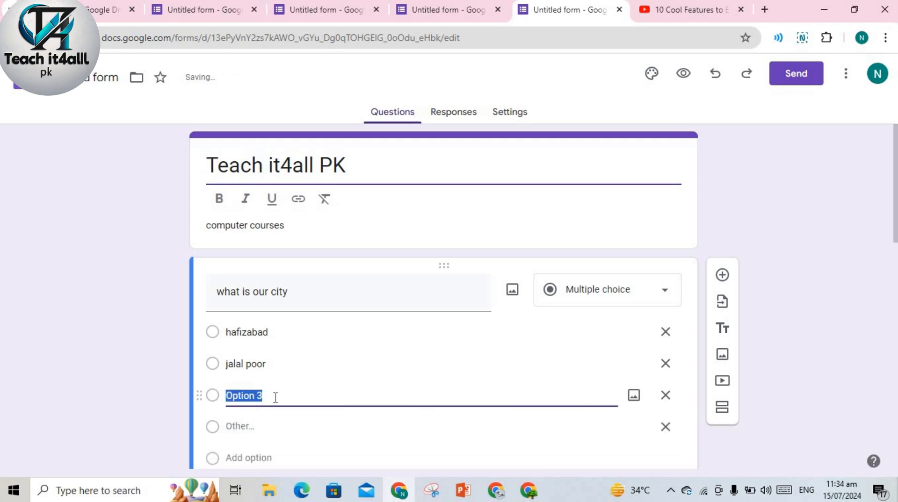
pyautogui.press('BackSpace')
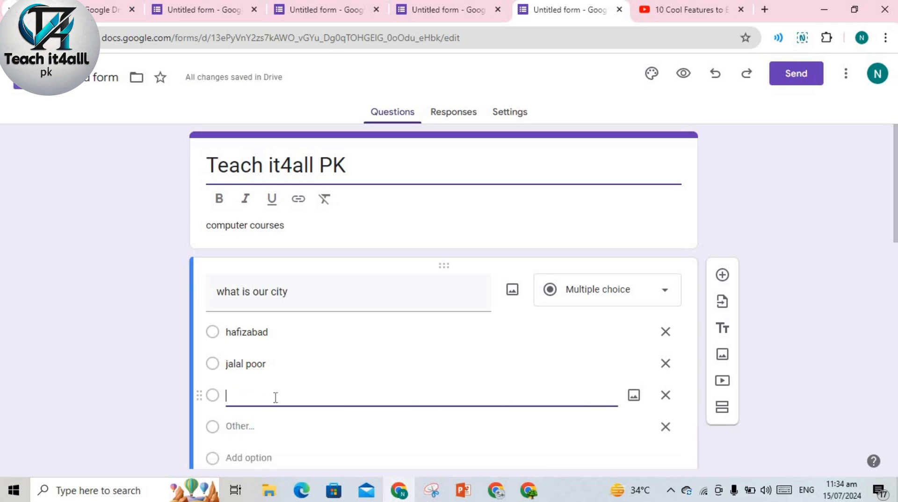
pyautogui.write('sargoda')
# Turn off the required setting for the city question
pyautogui.scroll(-3, 894, 152)
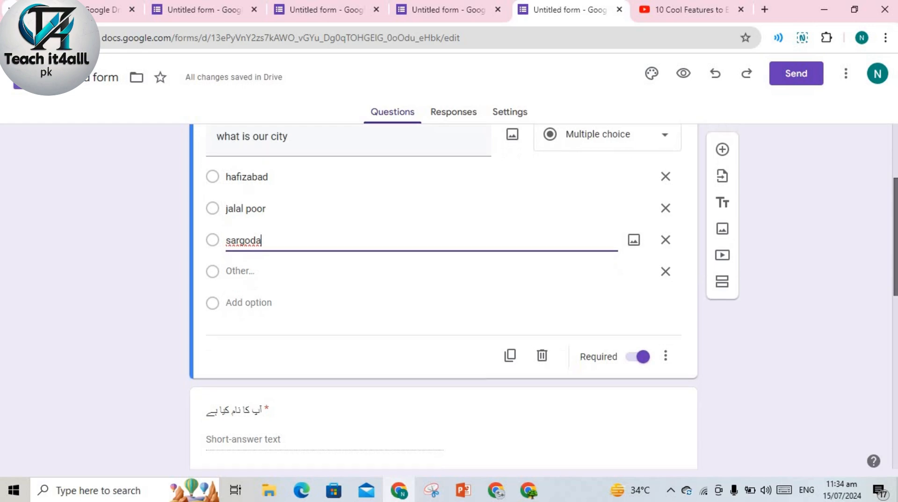
pyautogui.scroll(1, 637, 416)
pyautogui.click(638, 414)
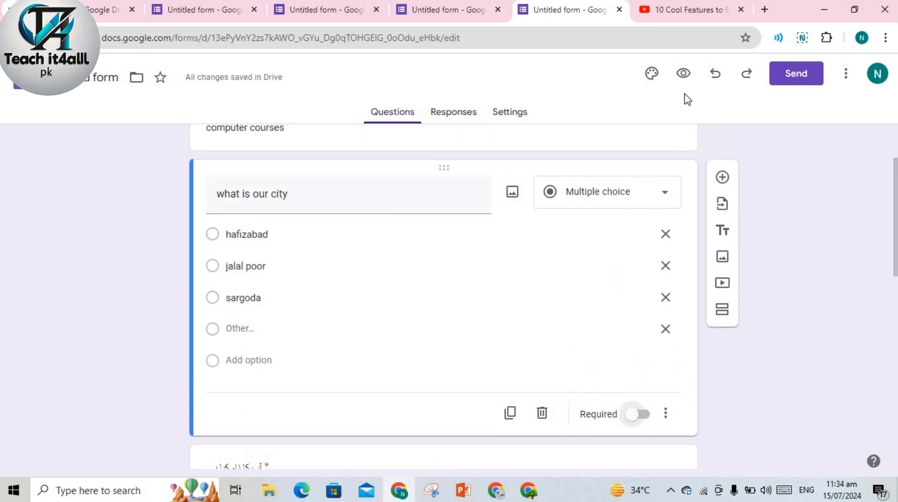
# Preview the form to check the city question's answer options, and return to the form editor
pyautogui.click(684, 73)
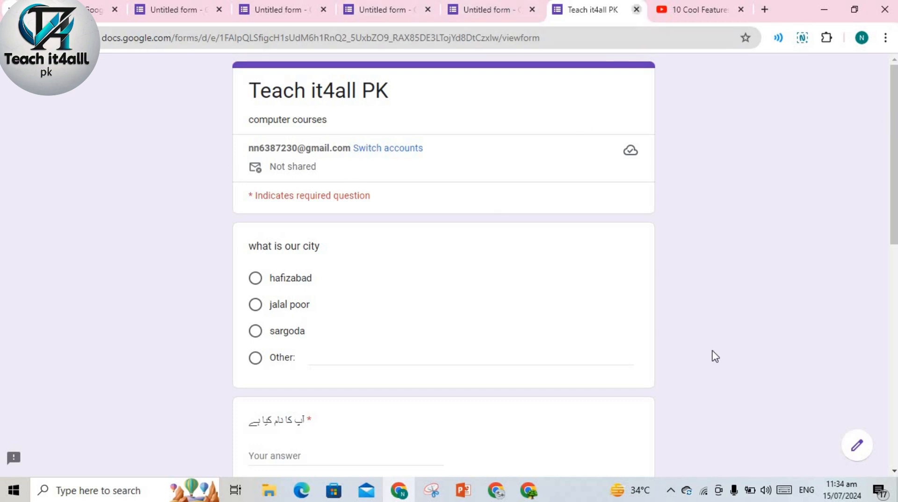
pyautogui.click(859, 454)
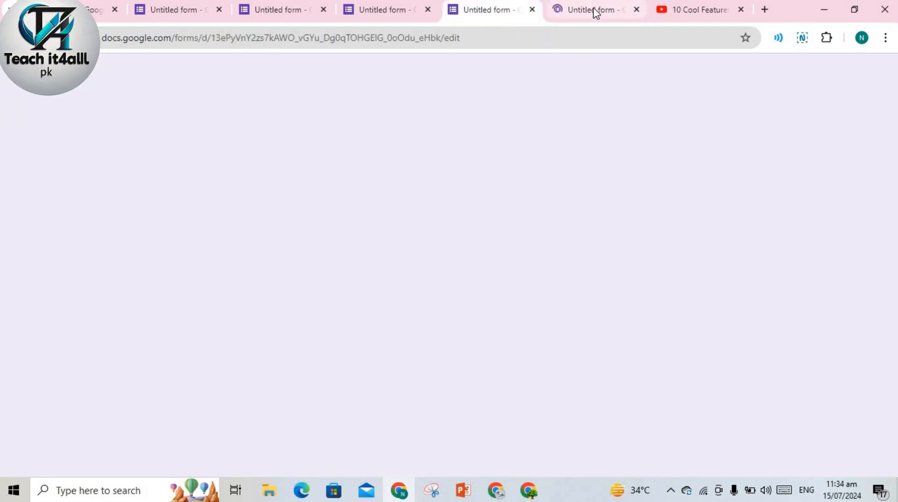
pyautogui.click(593, 12)
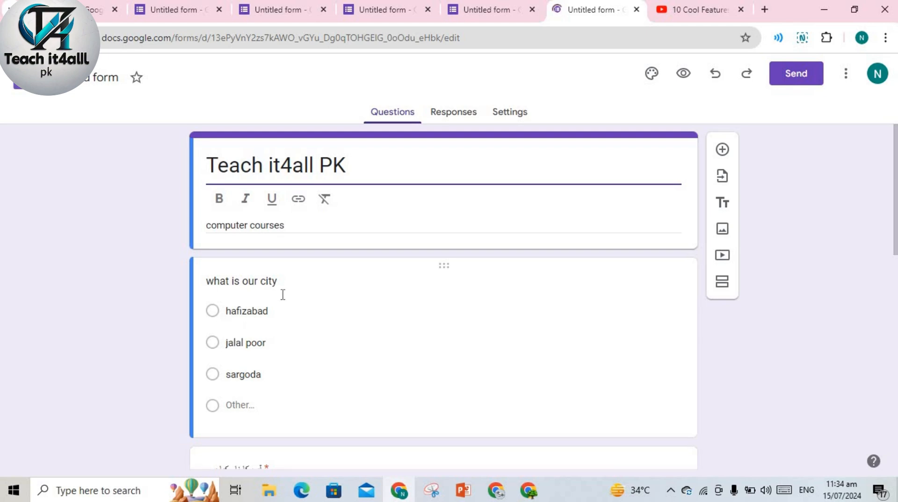
# Change the city question's type from multiple choice to Drop-down
pyautogui.click(247, 311)
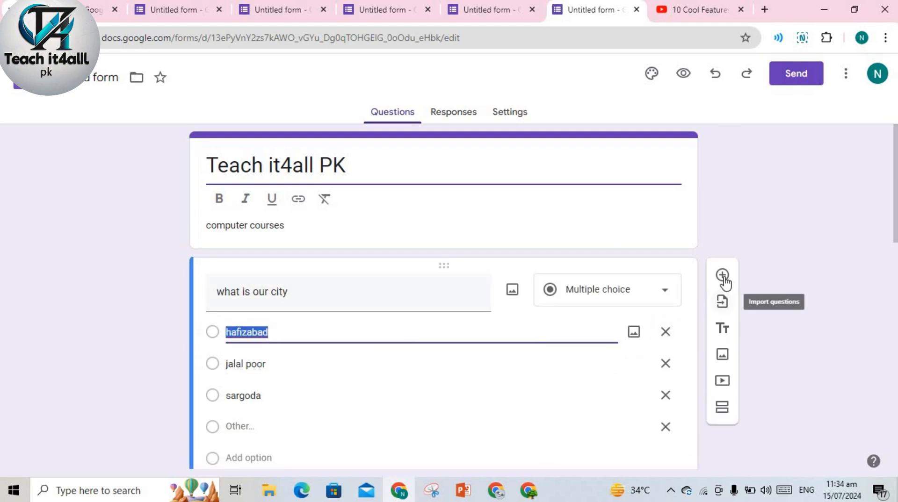
pyautogui.click(401, 296)
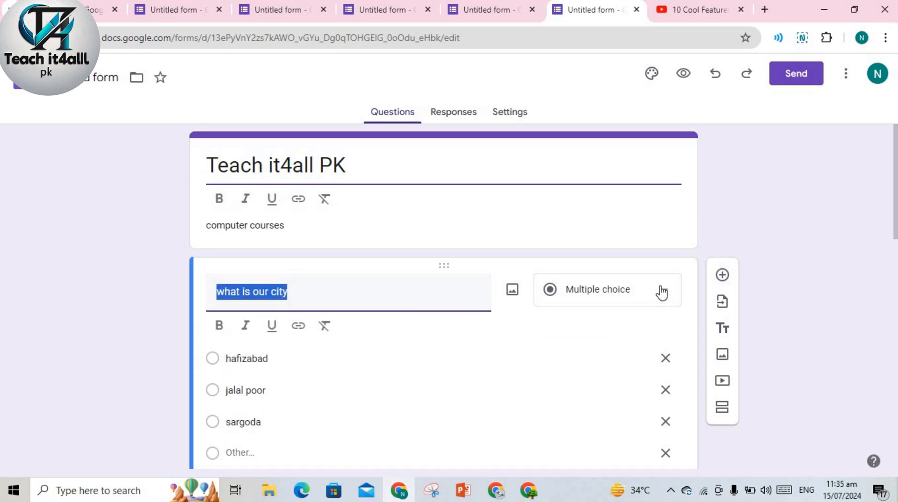
pyautogui.click(662, 292)
pyautogui.click(572, 230)
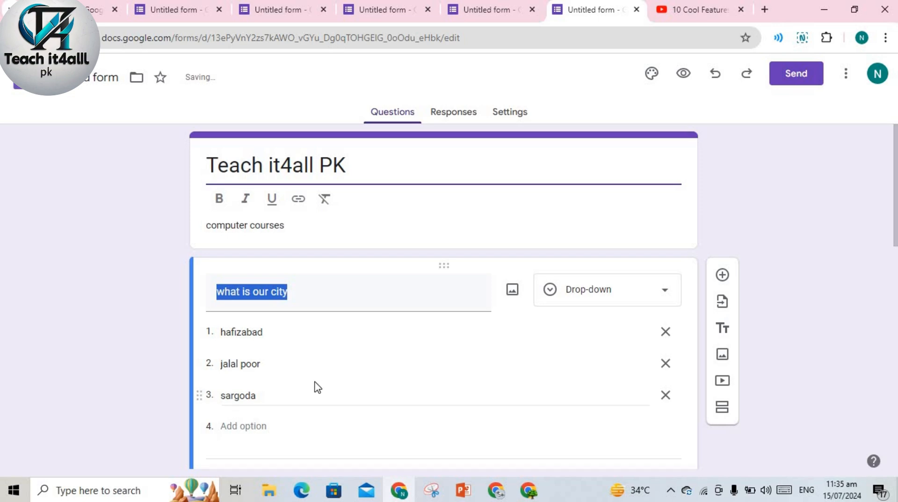
pyautogui.click(362, 396)
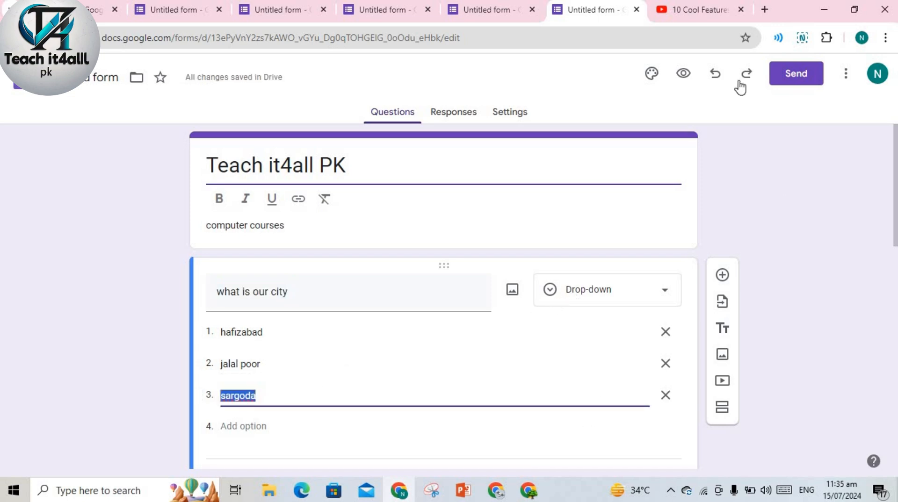
# Preview the form and view the choices in the city question's drop-down list without selecting one
pyautogui.click(683, 73)
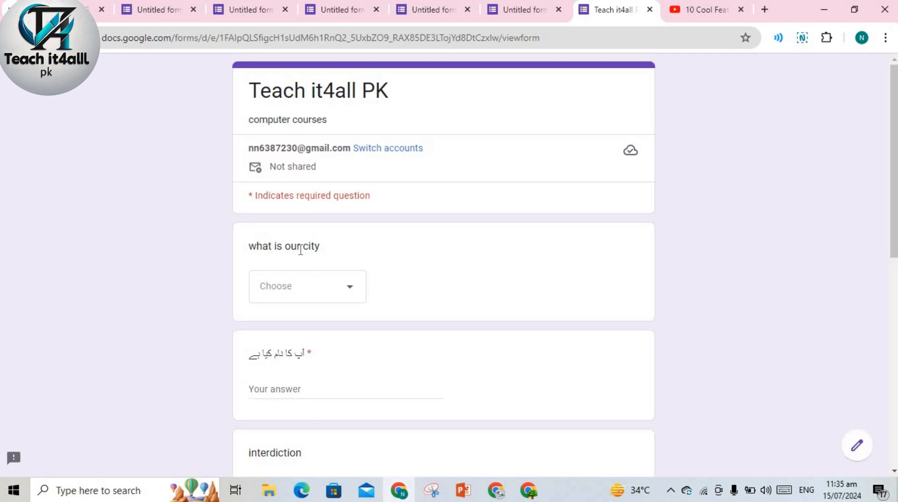
pyautogui.click(356, 298)
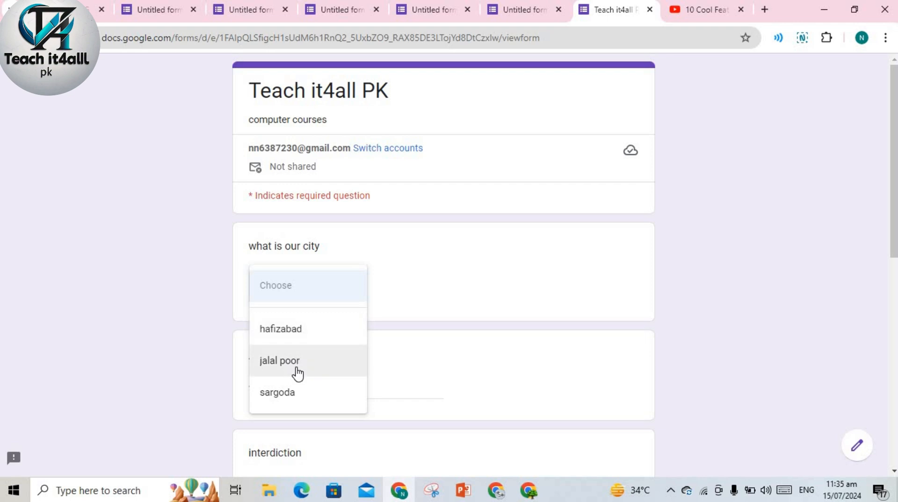
pyautogui.click(418, 290)
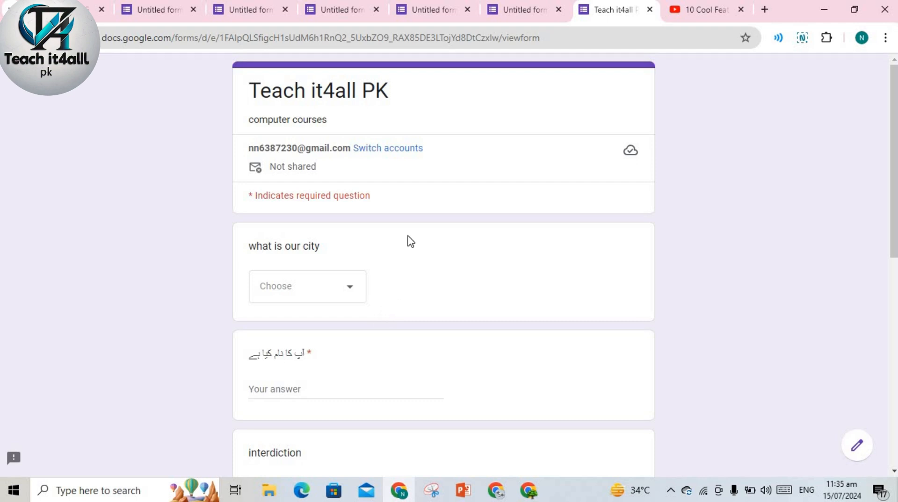
# Return to the form editor and change the city question's type to File upload, accepting respondent uploads to Drive
pyautogui.click(505, 11)
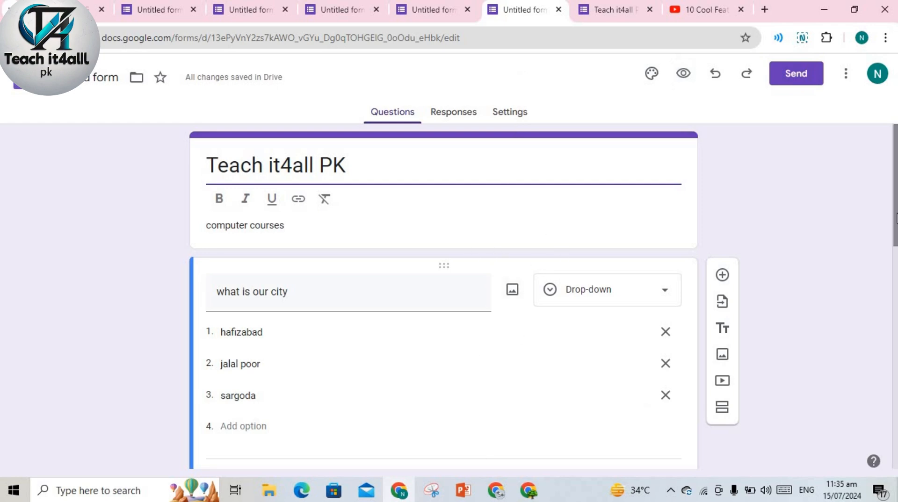
pyautogui.scroll(-7, 895, 217)
pyautogui.scroll(7, 894, 211)
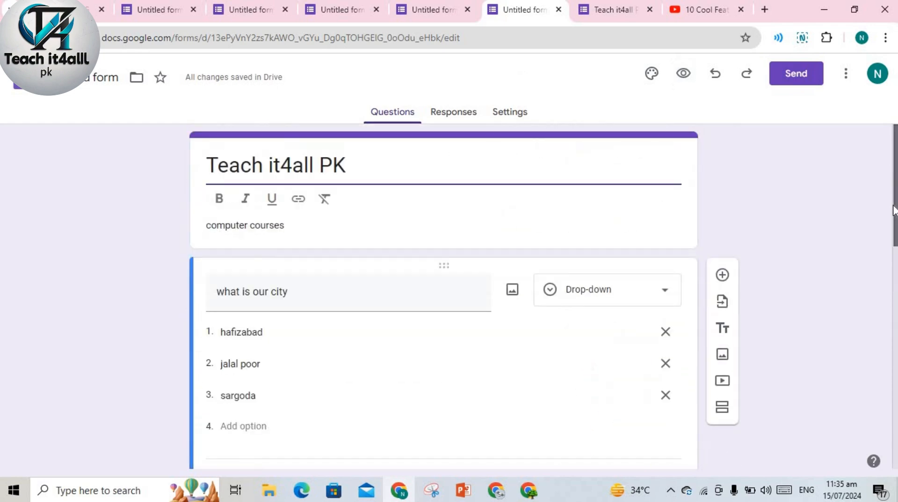
pyautogui.scroll(-4, 895, 210)
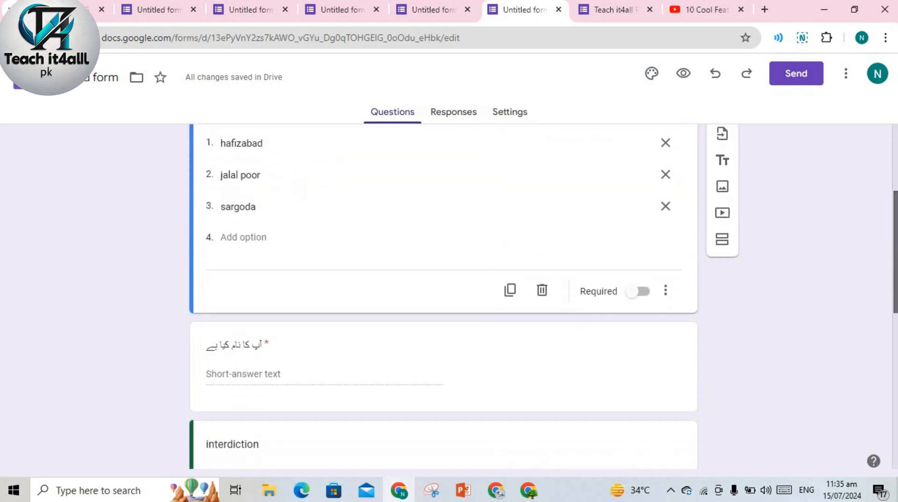
pyautogui.scroll(5, 894, 146)
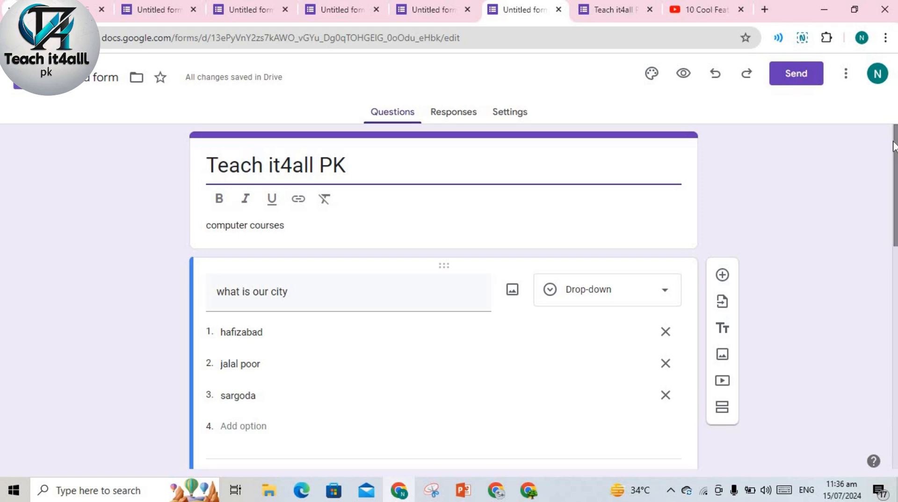
pyautogui.scroll(-2, 581, 302)
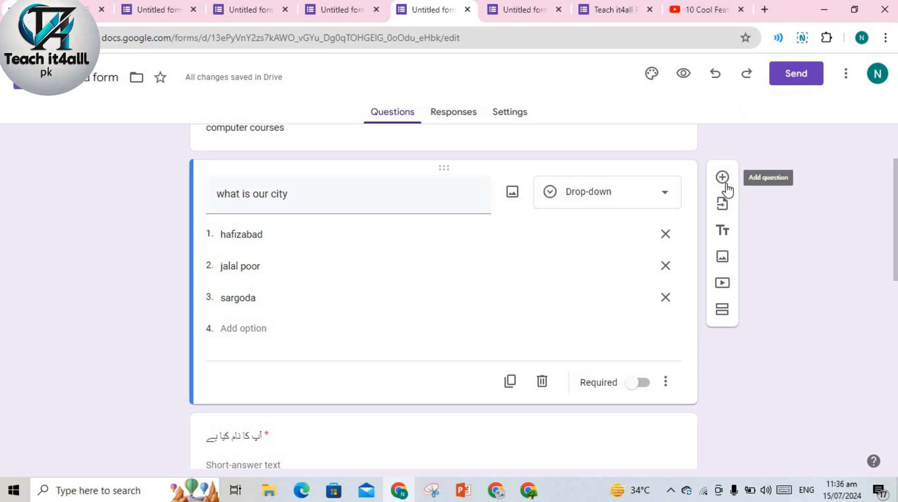
pyautogui.click(667, 197)
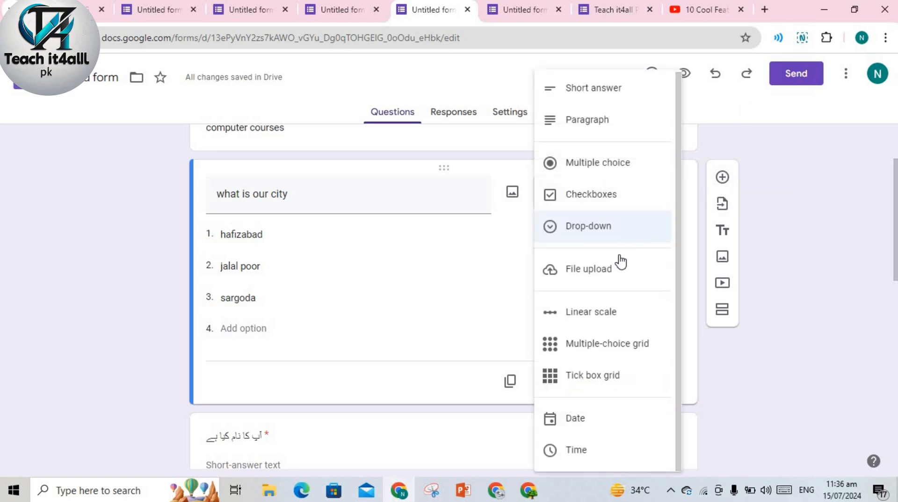
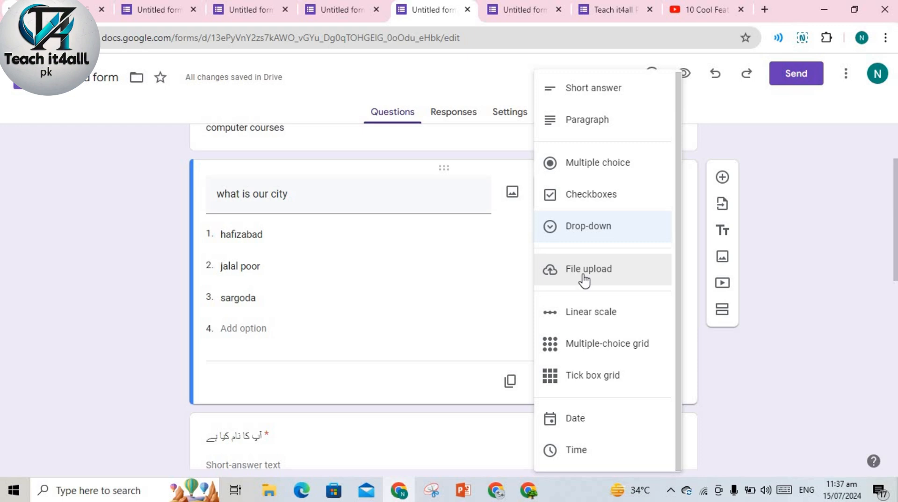
pyautogui.click(589, 272)
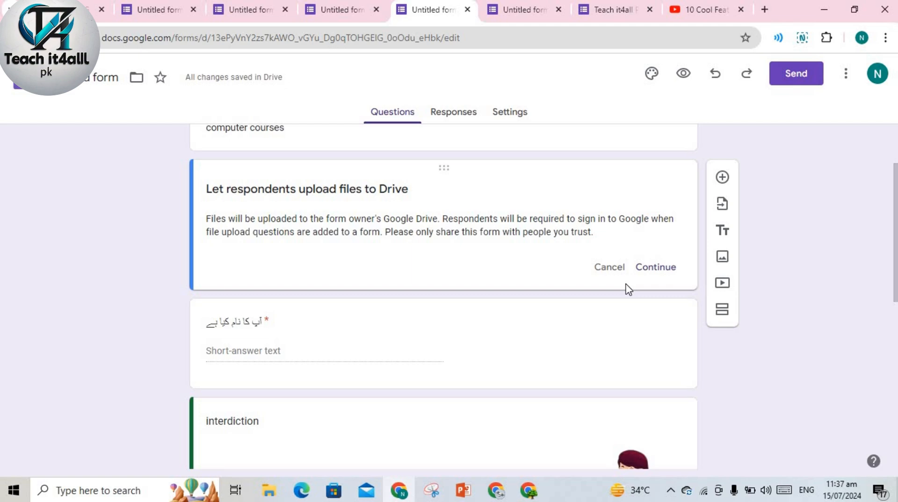
pyautogui.click(655, 269)
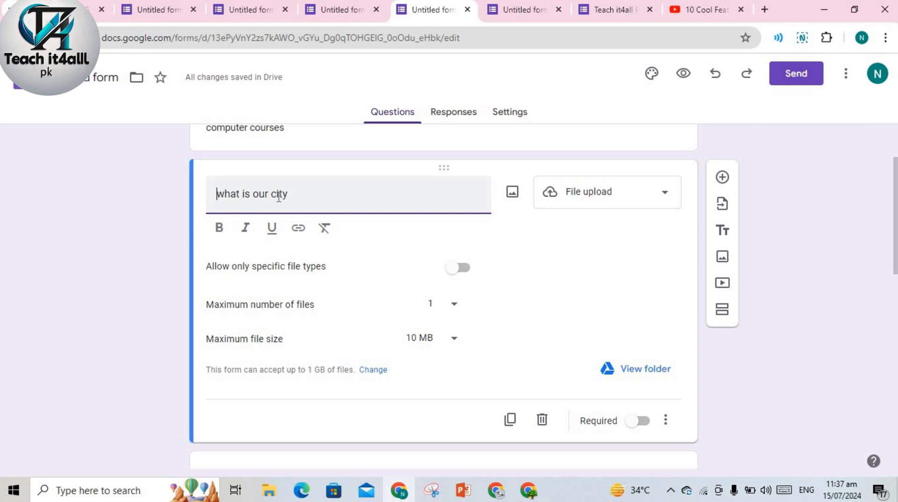
# Replace the file upload question's text with "Apny pic uplode kary"
pyautogui.click(293, 192)
pyautogui.press('BackSpace')
pyautogui.press('BackSpace')
pyautogui.press('BackSpace')
pyautogui.press('BackSpace')
pyautogui.press('BackSpace')
pyautogui.press('BackSpace')
pyautogui.press('BackSpace')
pyautogui.press('BackSpace')
pyautogui.press('BackSpace')
pyautogui.press('BackSpace')
pyautogui.press('BackSpace')
pyautogui.press('BackSpace')
pyautogui.press('BackSpace')
pyautogui.press('BackSpace')
pyautogui.press('BackSpace')
pyautogui.press('BackSpace')
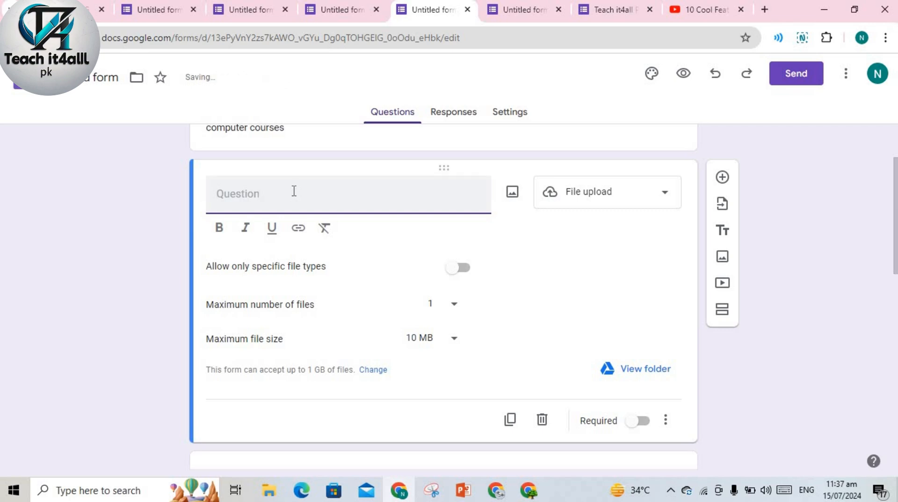
pyautogui.write('a')
pyautogui.press('BackSpace')
pyautogui.write('Apny pic uo')
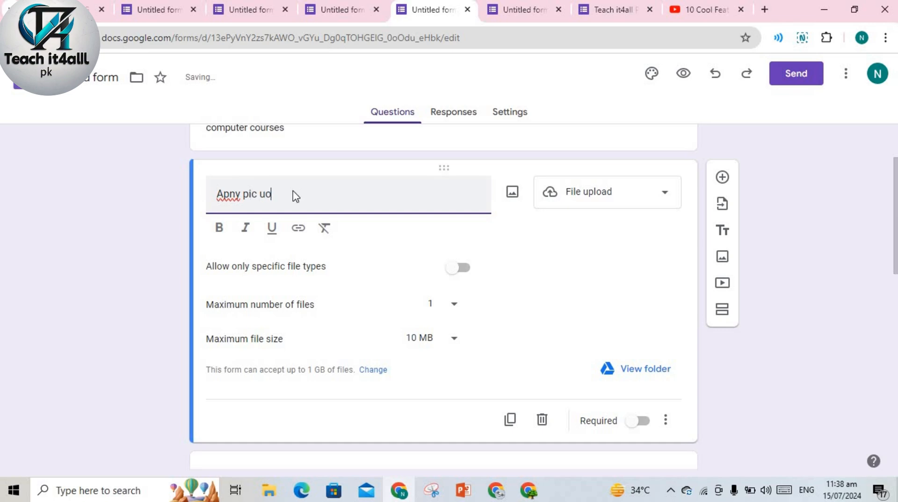
pyautogui.press('BackSpace')
pyautogui.write('plode kary')
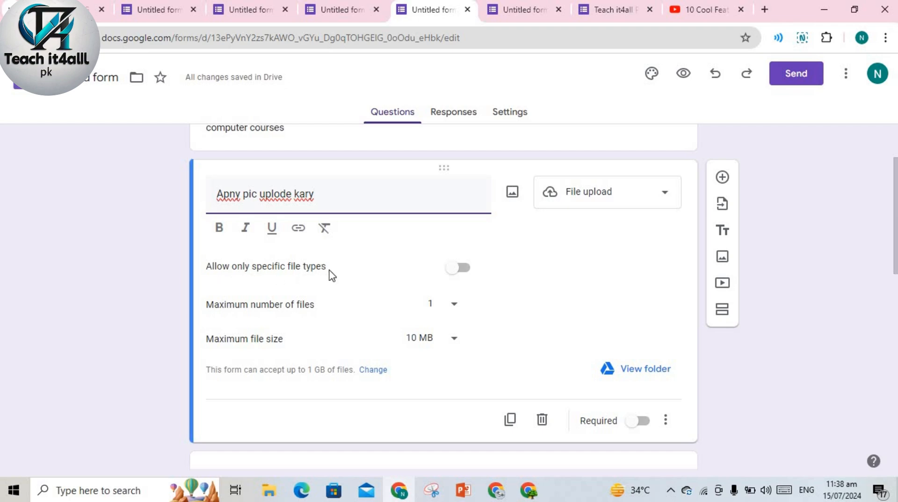
# Restrict the upload question to Image files only and set its maximum file size to 1 MB
pyautogui.click(462, 269)
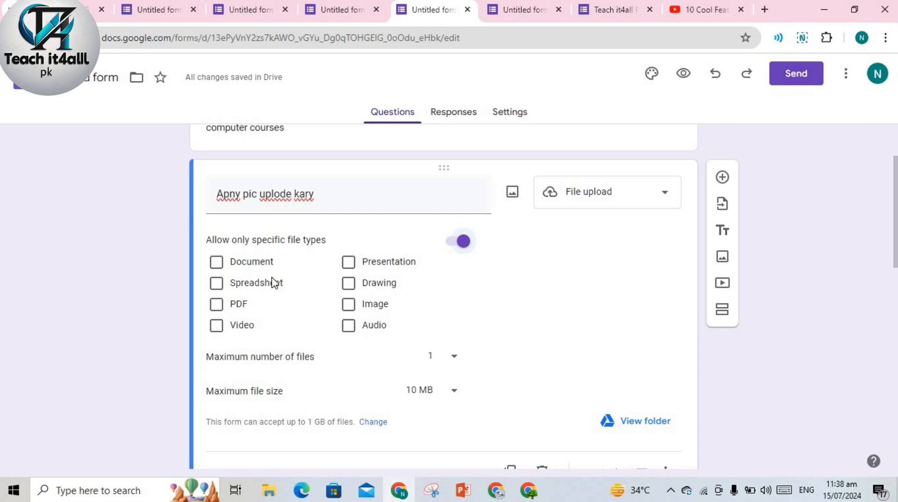
pyautogui.click(349, 307)
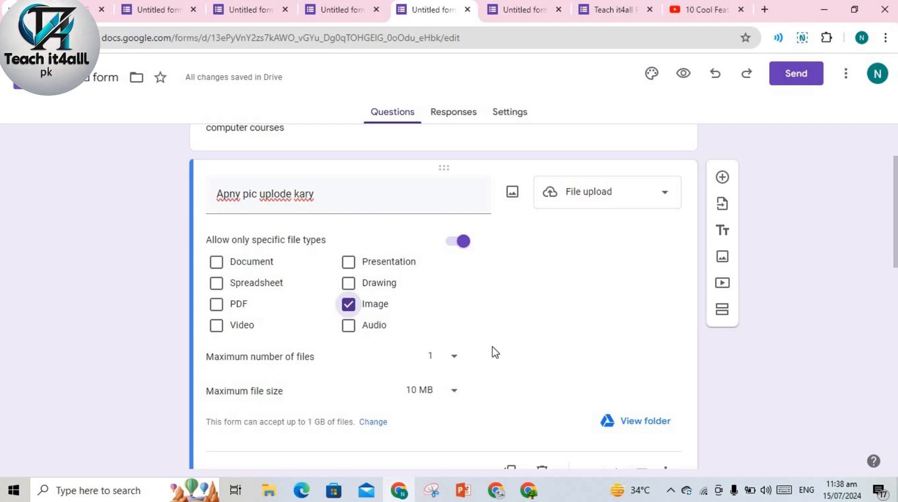
pyautogui.click(454, 397)
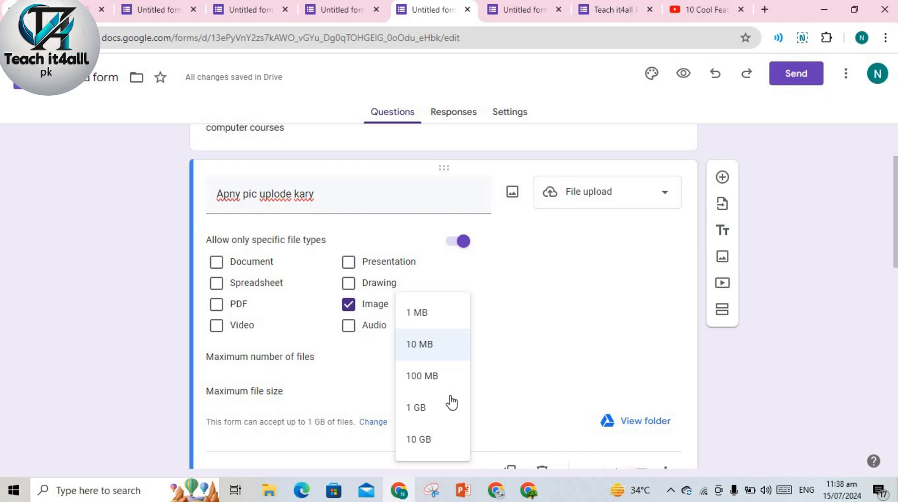
pyautogui.click(434, 319)
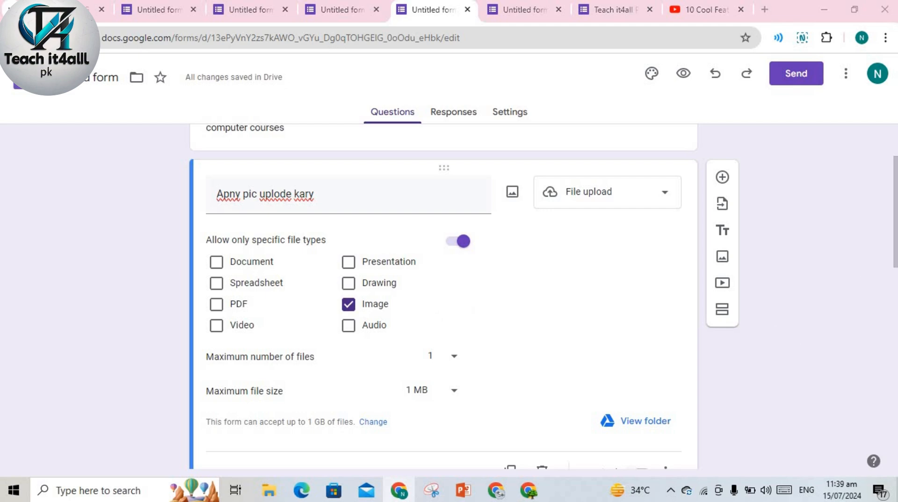
# Open the upload question's Drive folder, return to the form editor, and make the question required
pyautogui.scroll(-3, 765, 269)
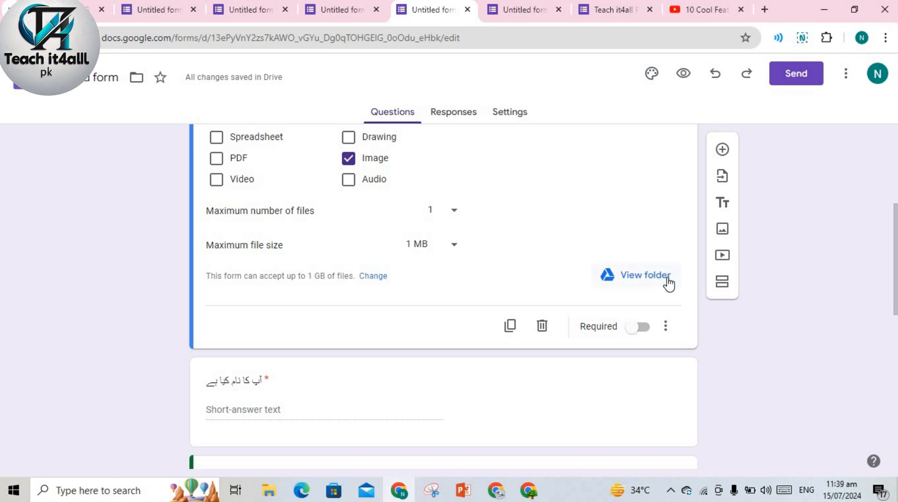
pyautogui.click(648, 278)
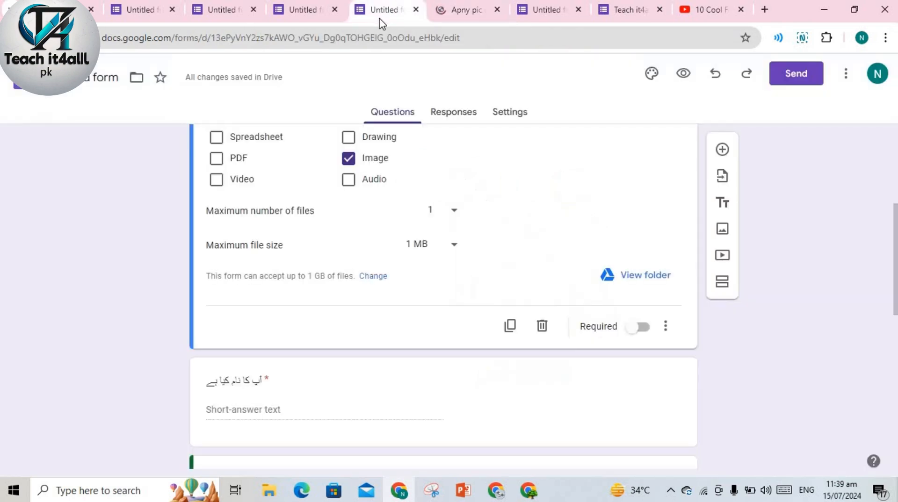
pyautogui.click(378, 17)
pyautogui.click(644, 327)
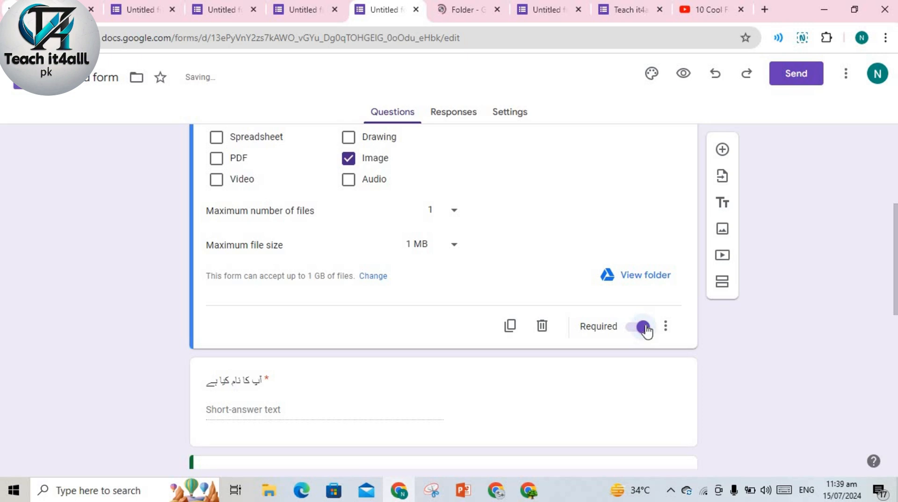
# Preview the form and view the upload question's file insertion dialog, closing it without adding a file
pyautogui.click(690, 82)
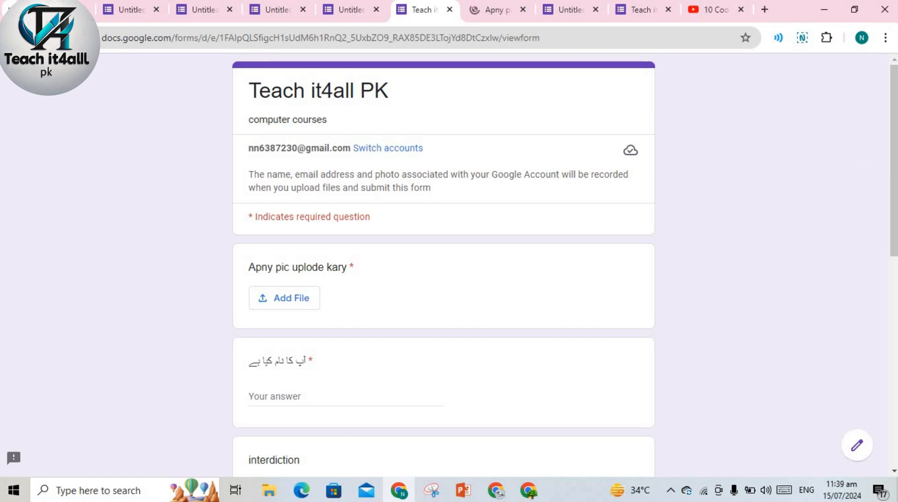
pyautogui.scroll(-3, 532, 167)
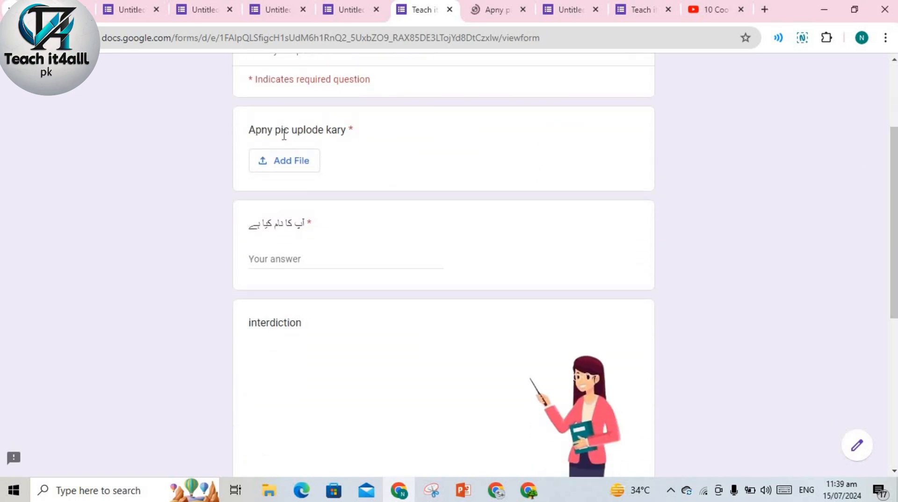
pyautogui.click(289, 164)
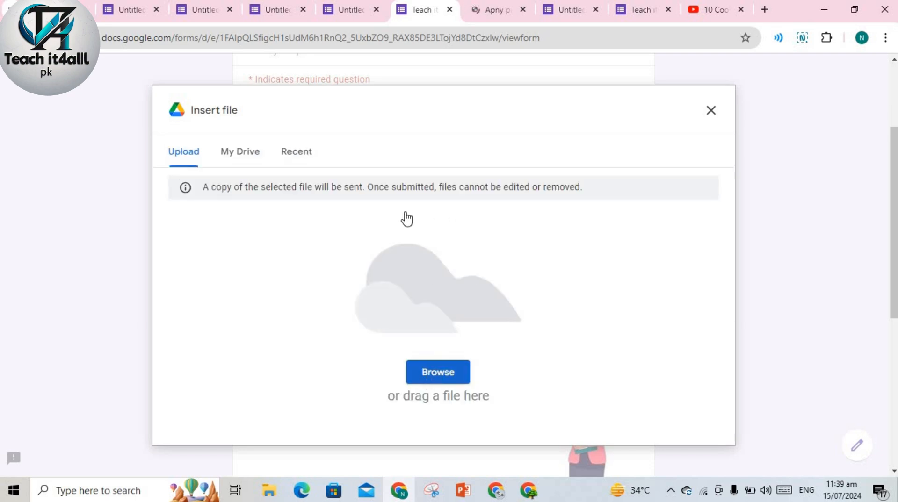
pyautogui.click(712, 112)
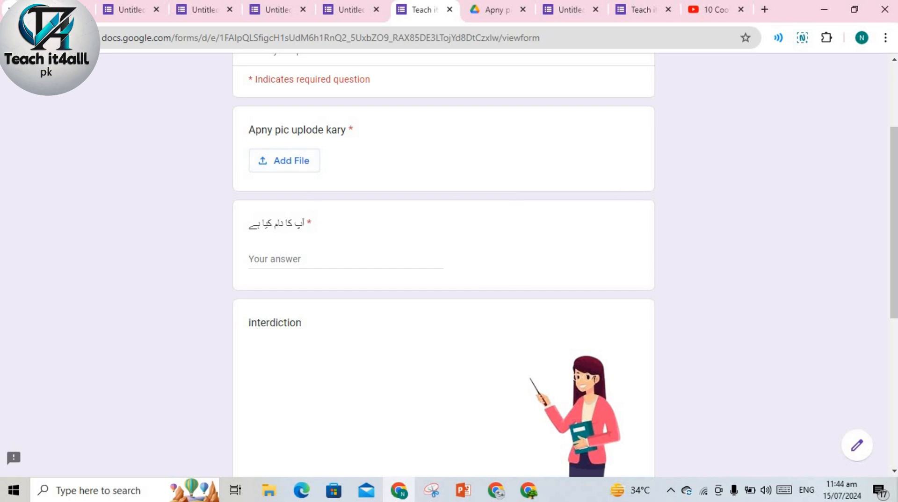
# Return to the form editor, open the upload question's Drive folder again, and close it
pyautogui.click(573, 10)
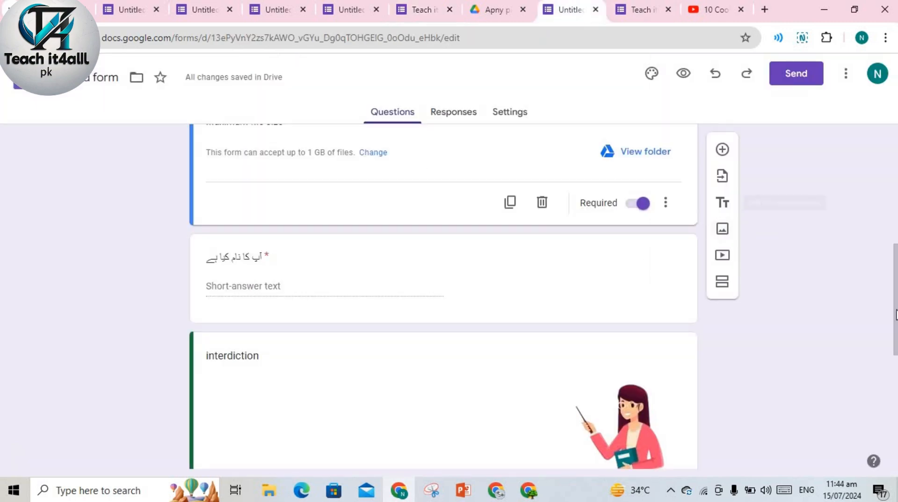
pyautogui.moveTo(896, 301); pyautogui.dragTo(895, 252)
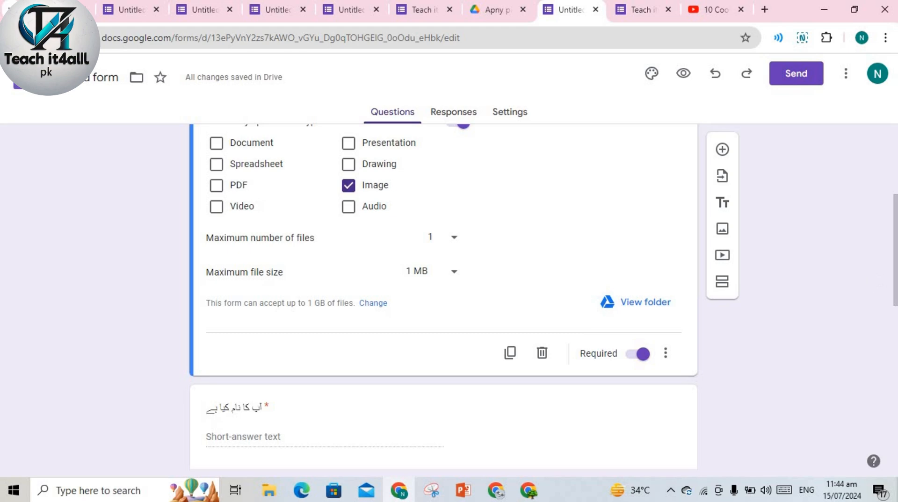
pyautogui.click(645, 303)
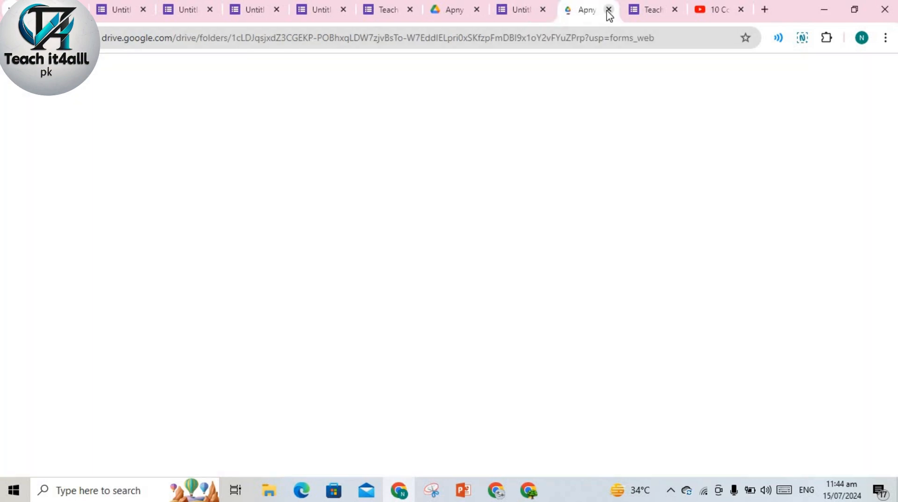
pyautogui.click(609, 10)
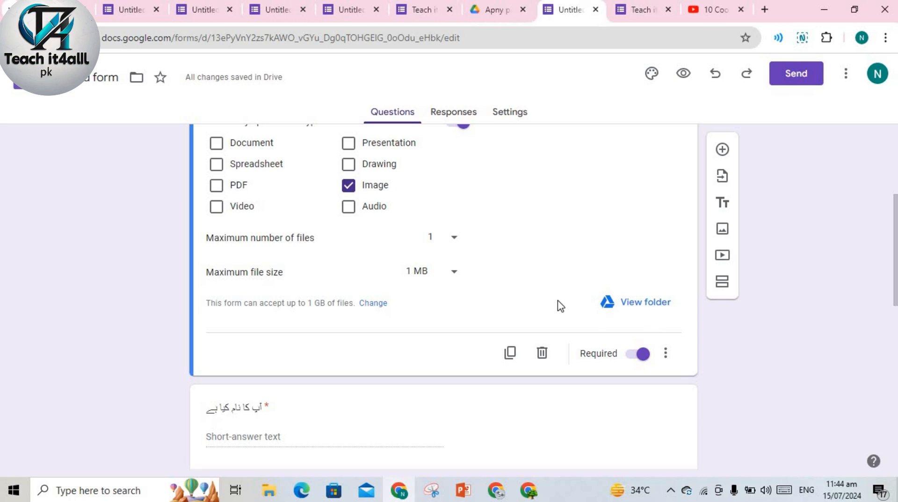
# Look through the earlier form preview containing the drop-down city question, from its title to the submit area
pyautogui.click(643, 11)
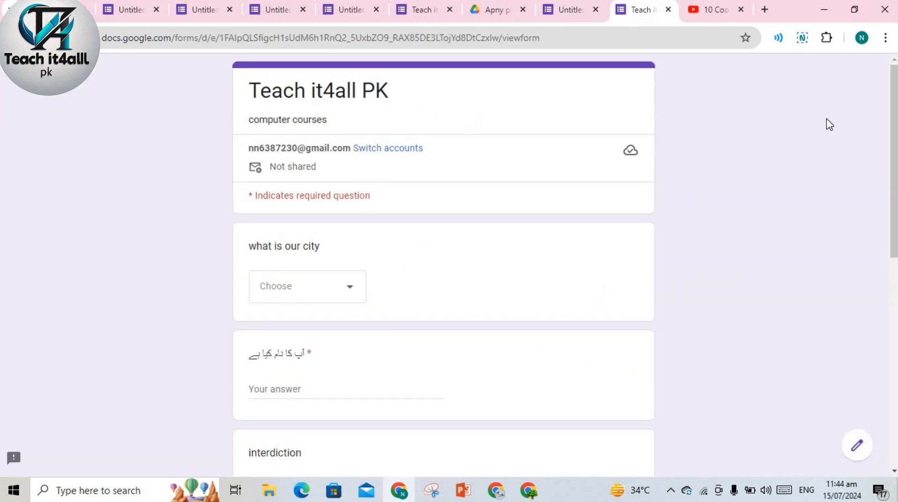
pyautogui.moveTo(896, 229); pyautogui.dragTo(894, 421)
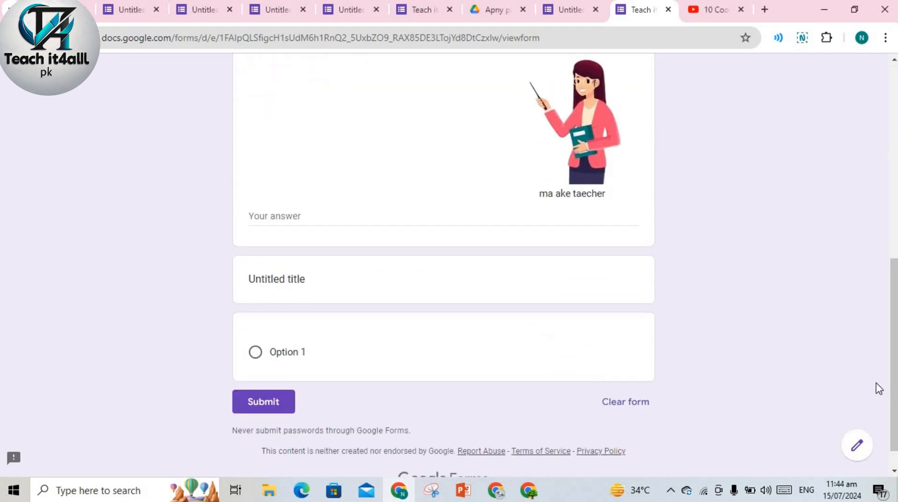
pyautogui.moveTo(894, 371); pyautogui.dragTo(868, 126)
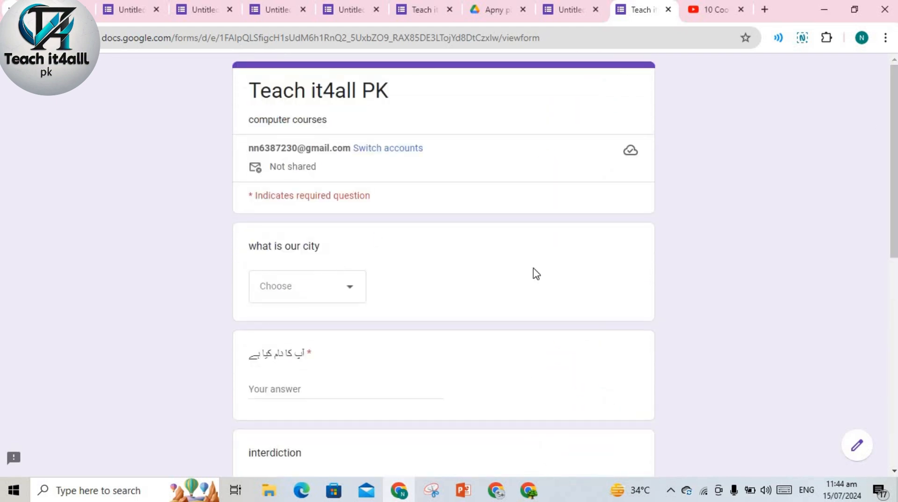
pyautogui.moveTo(894, 225); pyautogui.dragTo(894, 265)
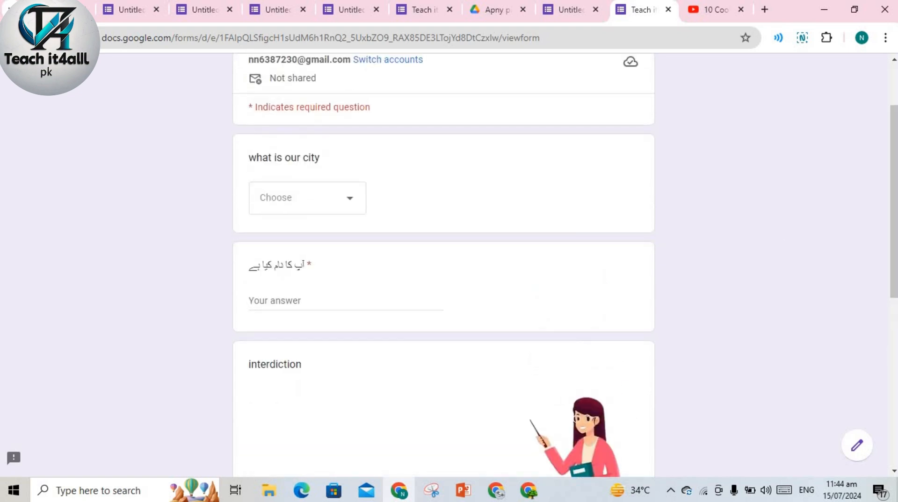
# Return to the form editor and change the "Apny pic uplode kary" question's type to Linear scale
pyautogui.click(585, 14)
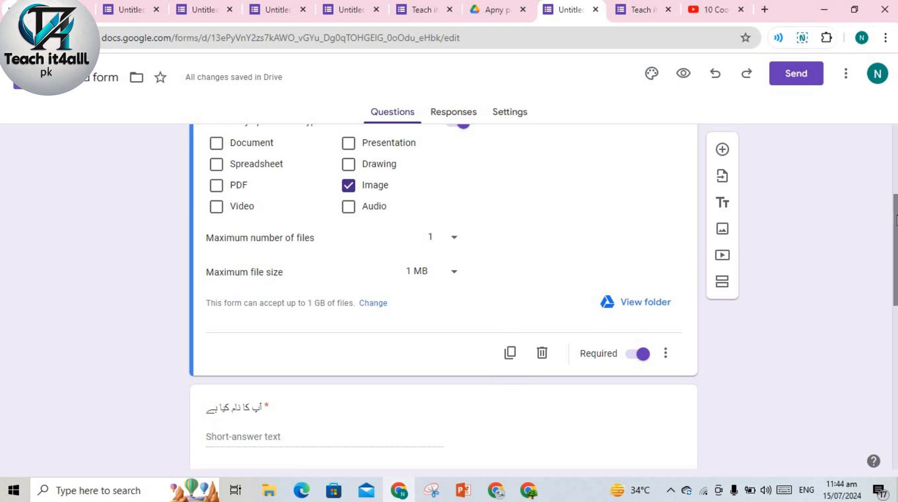
pyautogui.scroll(3, 896, 220)
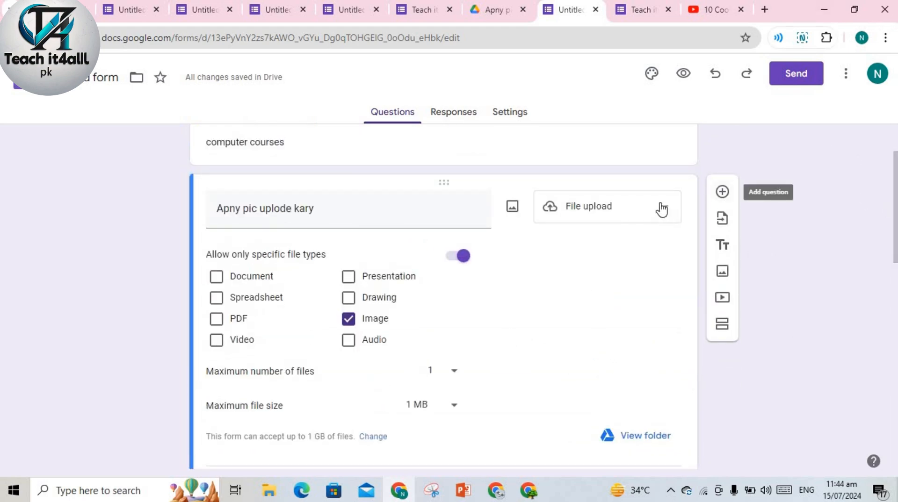
pyautogui.click(667, 213)
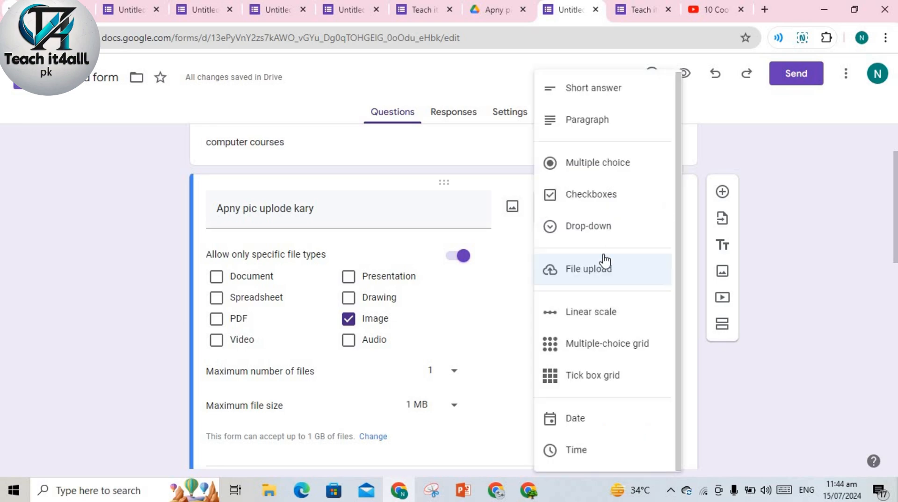
pyautogui.click(601, 318)
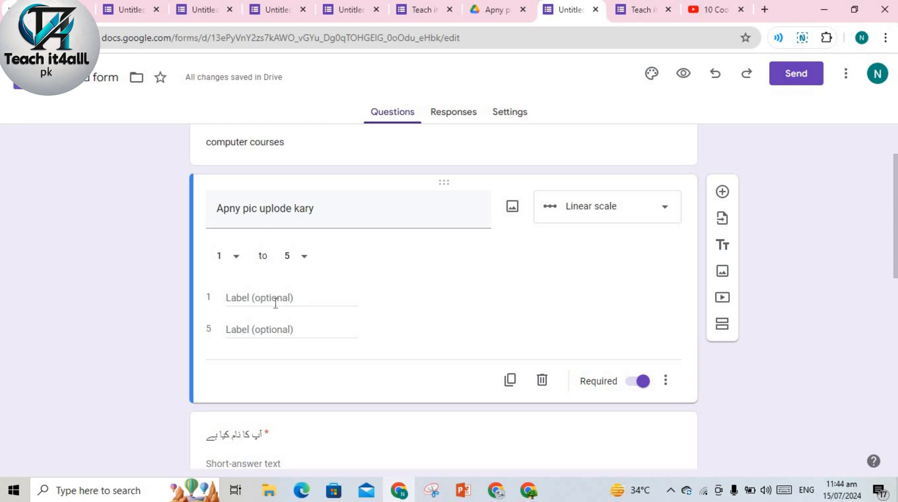
# Change the "Apny pic uplode kary" question's type to Multiple-choice grid and add a second column
pyautogui.click(664, 211)
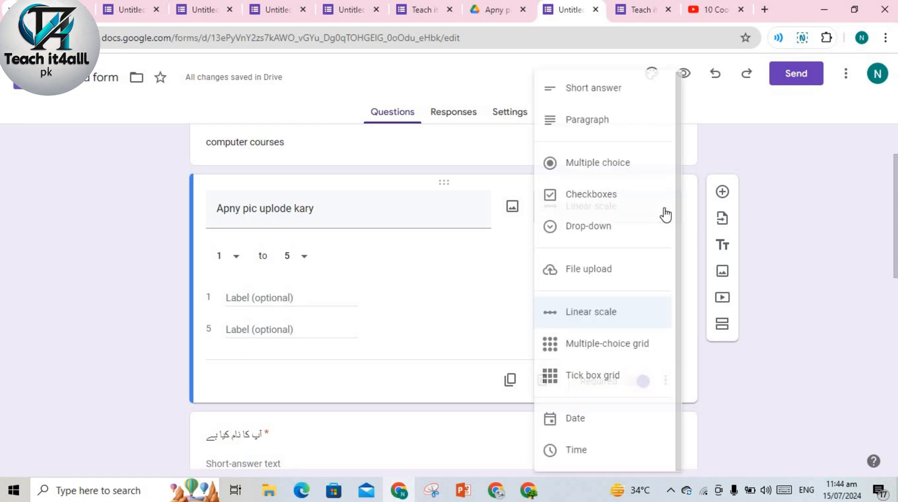
pyautogui.click(611, 349)
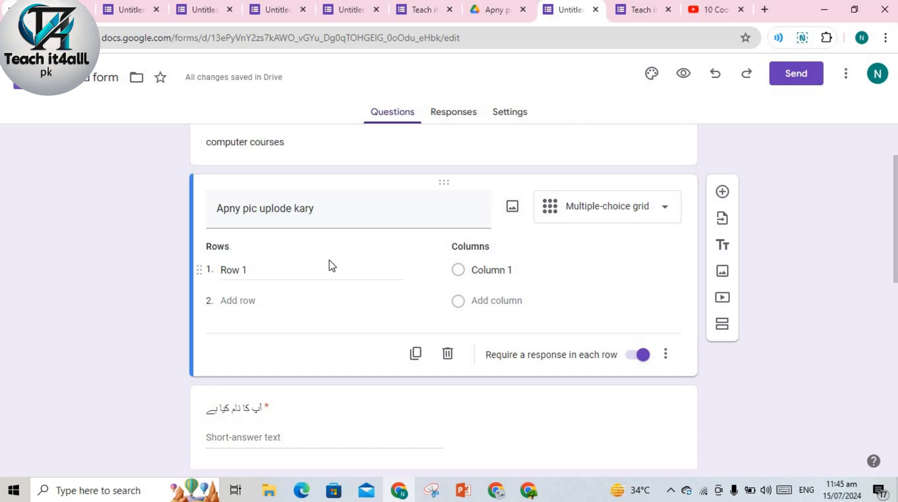
pyautogui.click(464, 272)
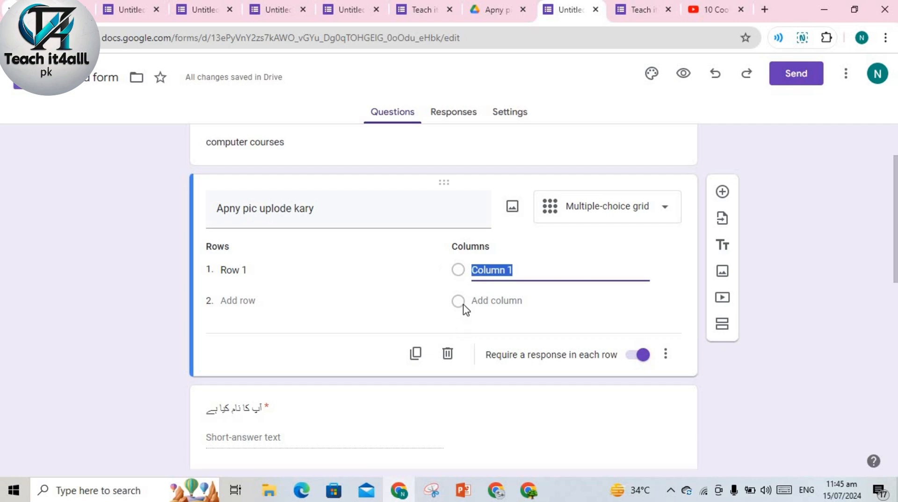
pyautogui.click(464, 304)
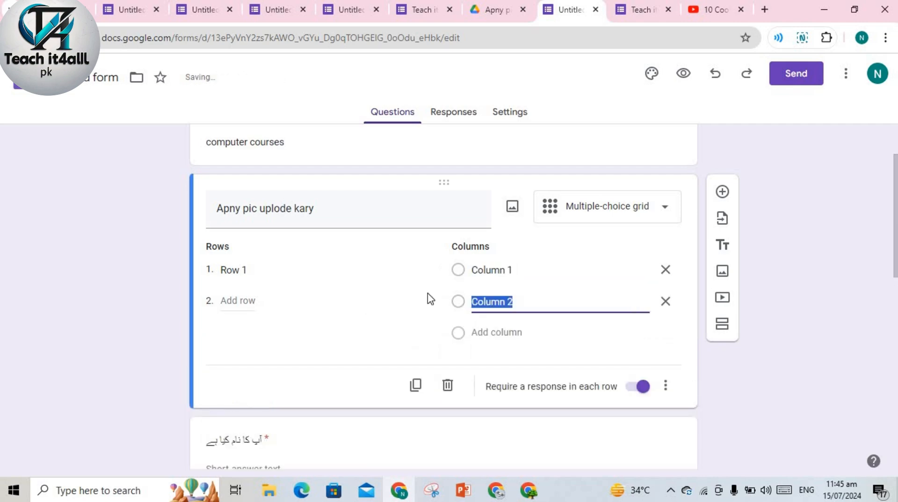
# Switch the "Apny pic uplode kary" question's type to Tick box grid, followed by Date
pyautogui.click(667, 210)
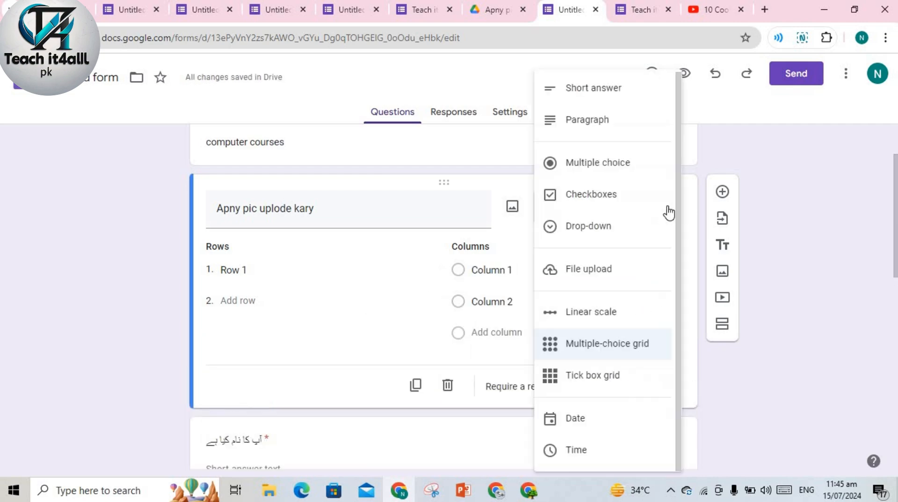
pyautogui.click(603, 381)
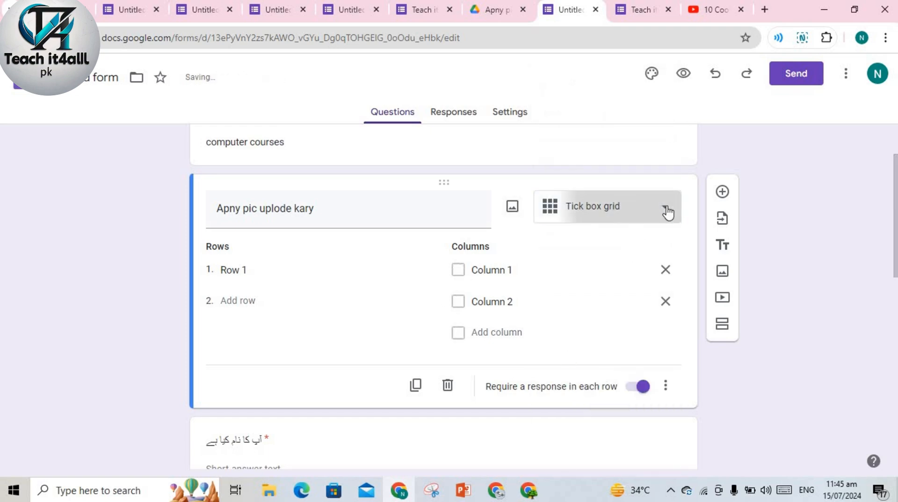
pyautogui.click(671, 211)
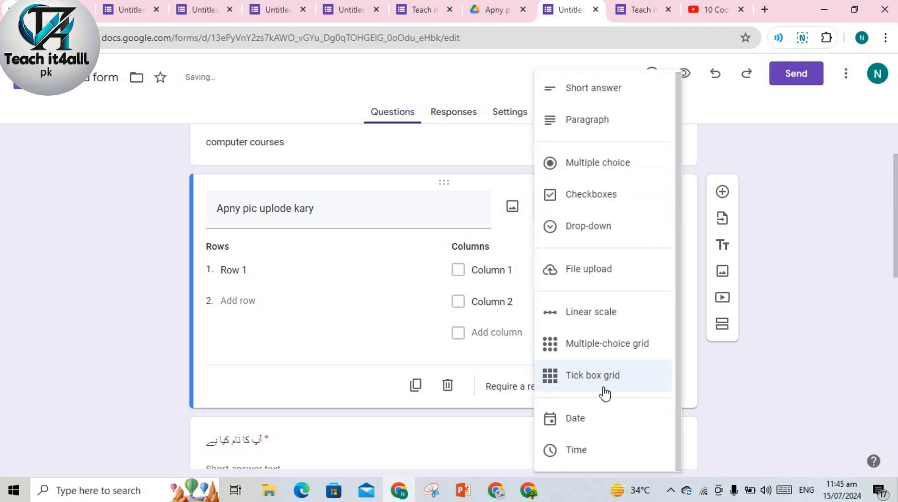
pyautogui.click(588, 421)
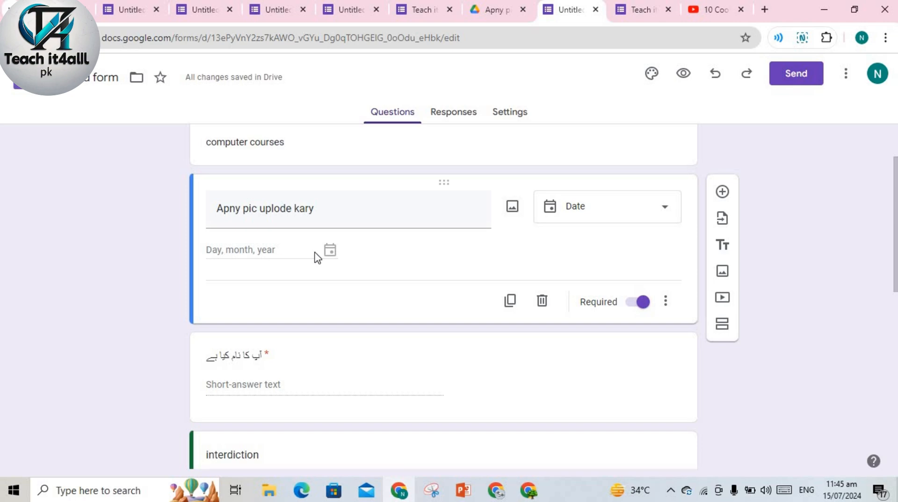
# Replace the question title "Apny pic uplode kary" with "date"
pyautogui.tripleClick(341, 208)
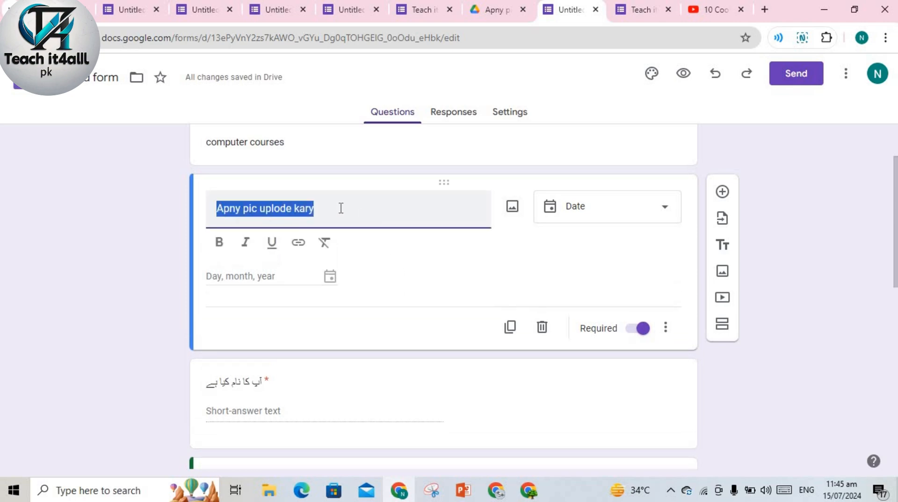
pyautogui.press('BackSpace')
pyautogui.write('dat')
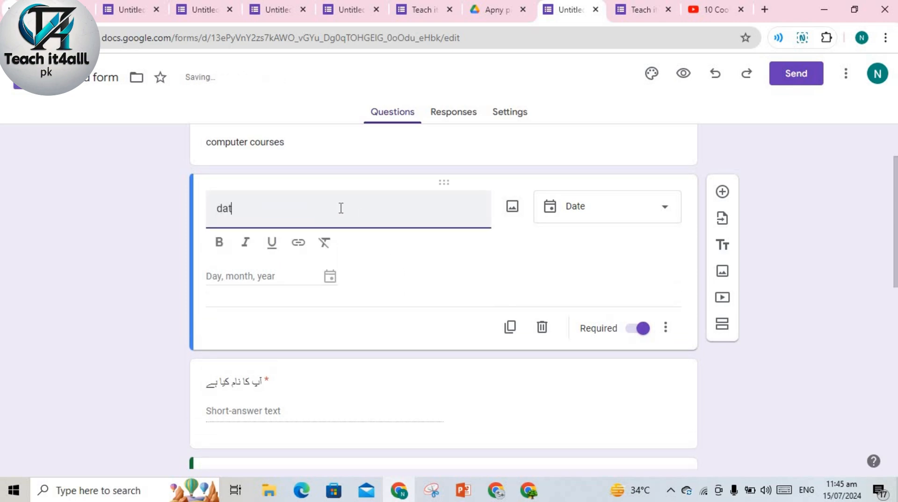
pyautogui.write('e')
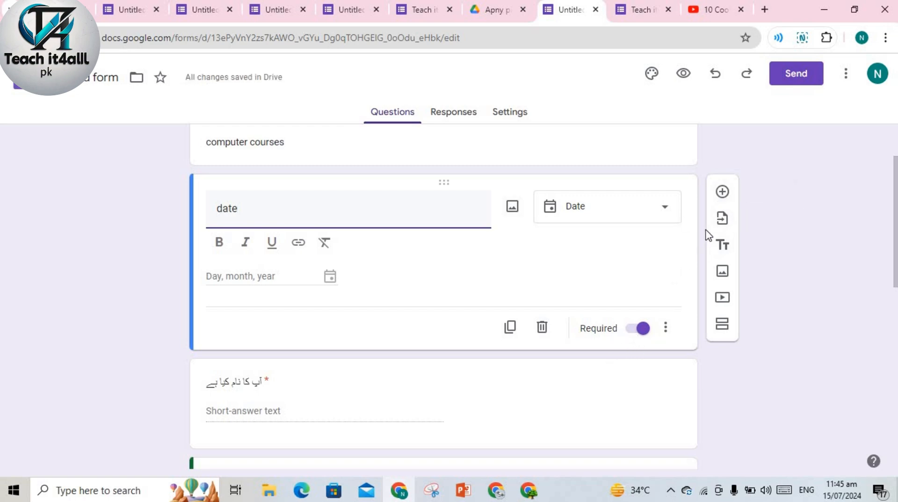
# Preview the form and view the date question's calendar picker, closing it without choosing a date
pyautogui.click(682, 75)
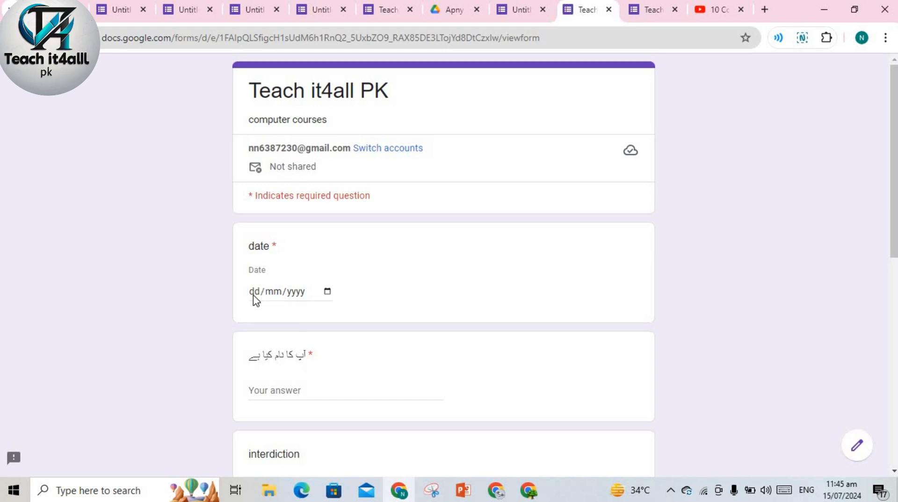
pyautogui.click(326, 292)
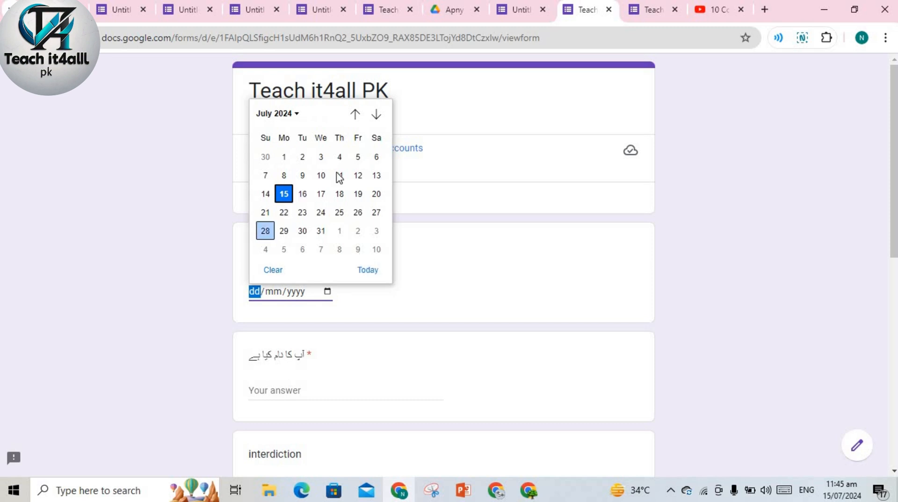
pyautogui.click(471, 313)
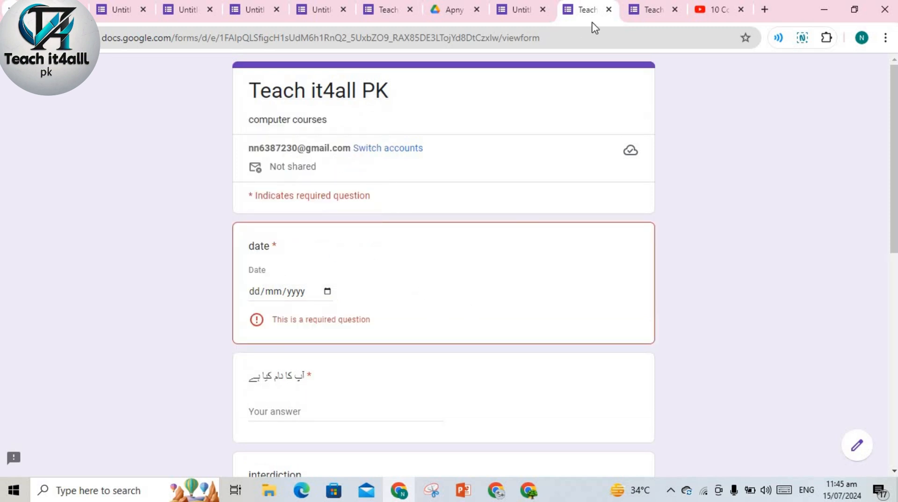
# Return to the form editor and change the "date" question's type to Time
pyautogui.click(521, 10)
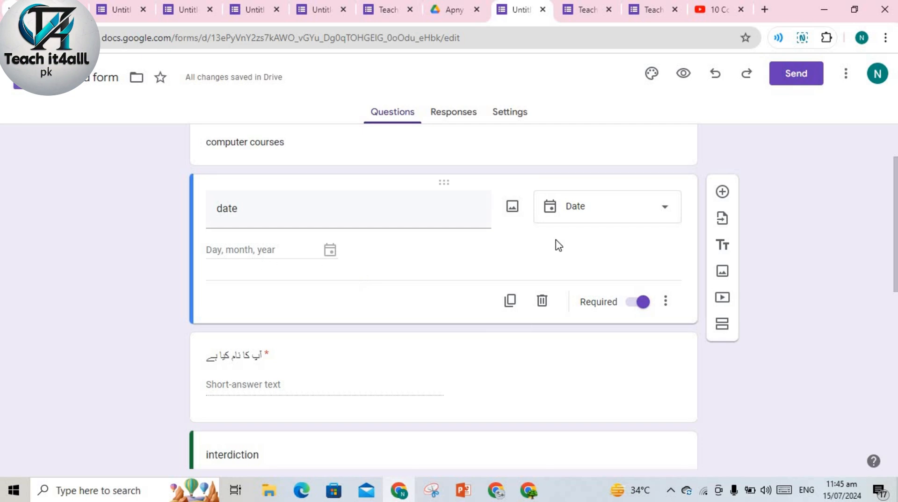
pyautogui.click(676, 206)
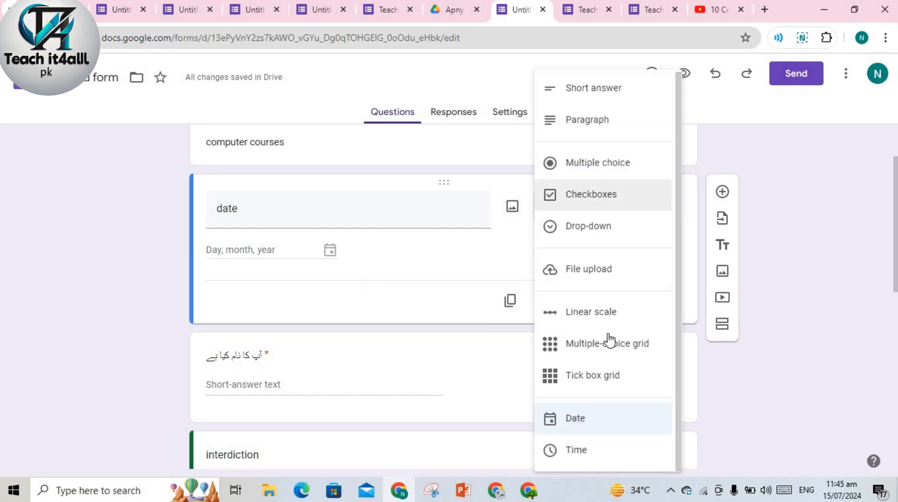
pyautogui.click(583, 453)
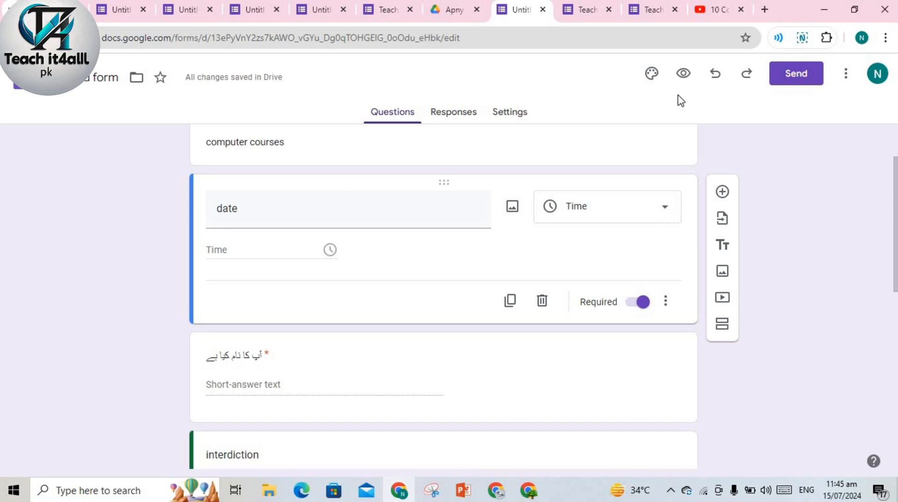
# Preview the form and try the hour and minute fields of the time question without entering a value
pyautogui.click(680, 78)
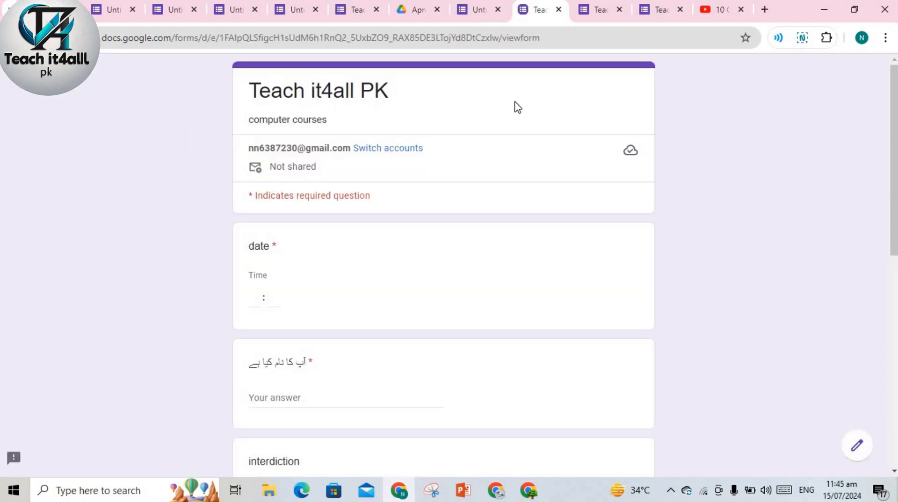
pyautogui.click(255, 306)
pyautogui.click(271, 302)
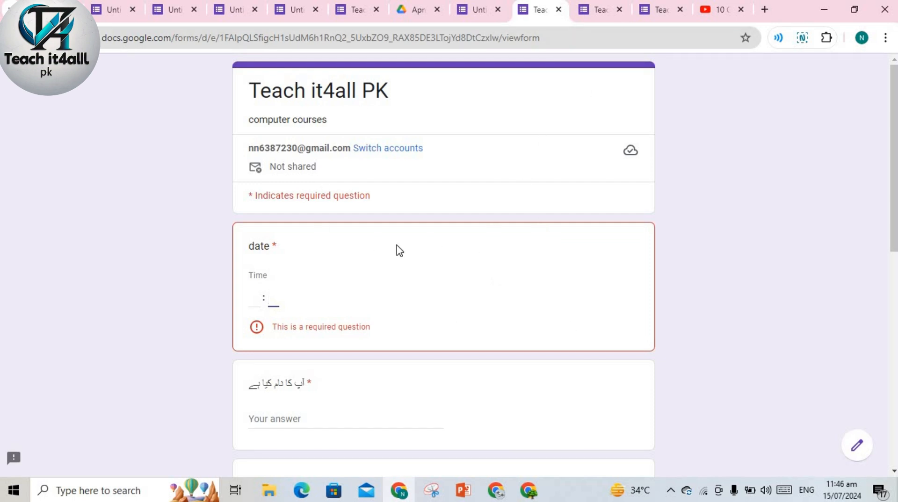
# Return to the form editor and review the question types available for the "date" question, keeping the current one
pyautogui.click(723, 11)
pyautogui.click(659, 10)
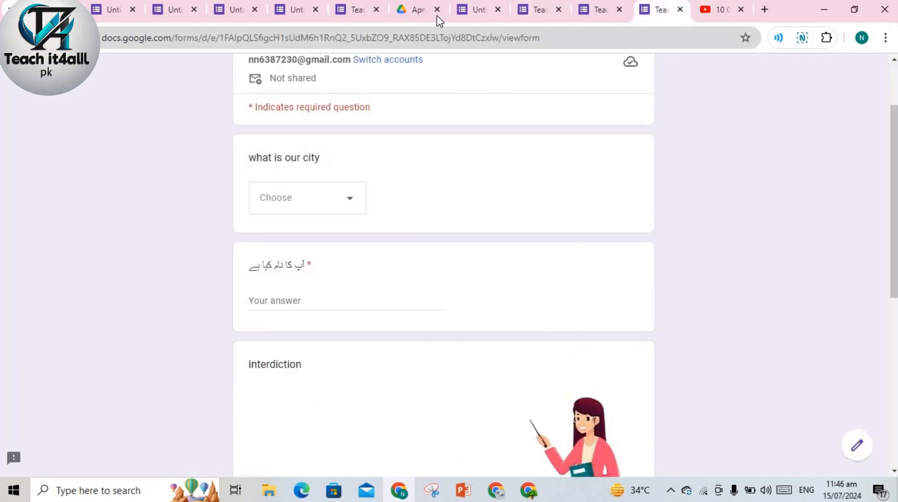
pyautogui.click(480, 12)
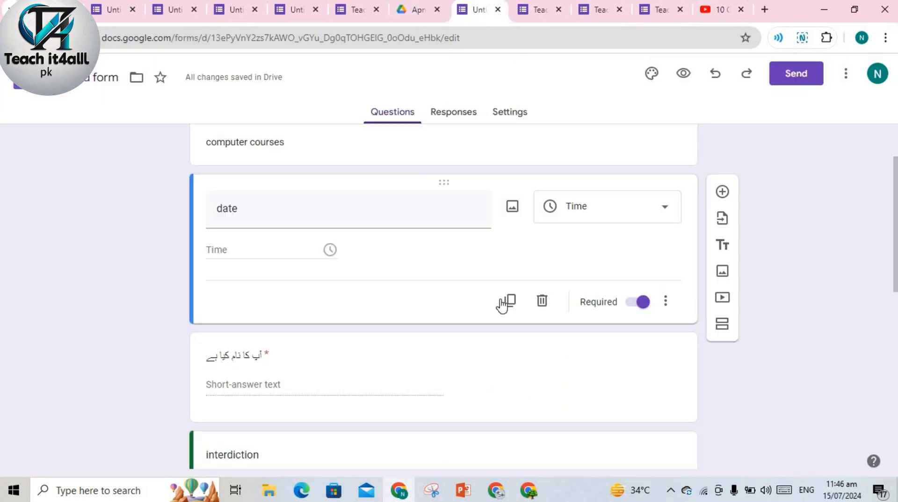
pyautogui.click(666, 212)
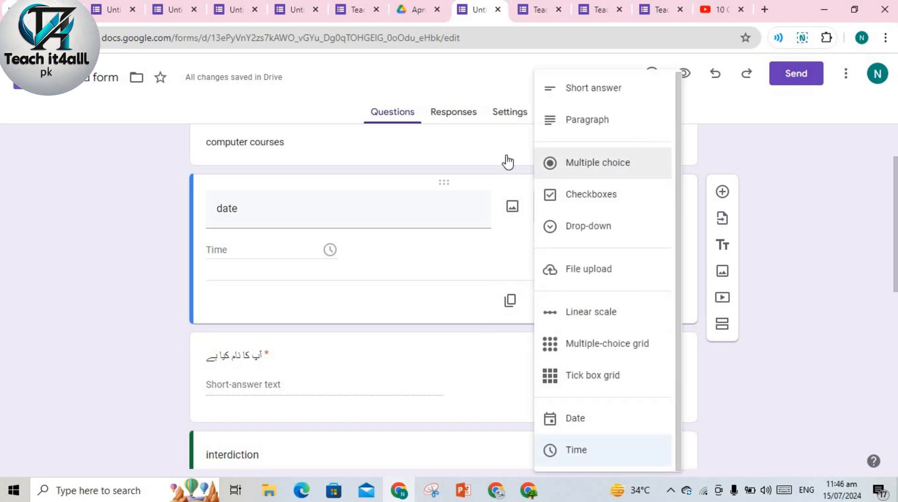
pyautogui.click(782, 264)
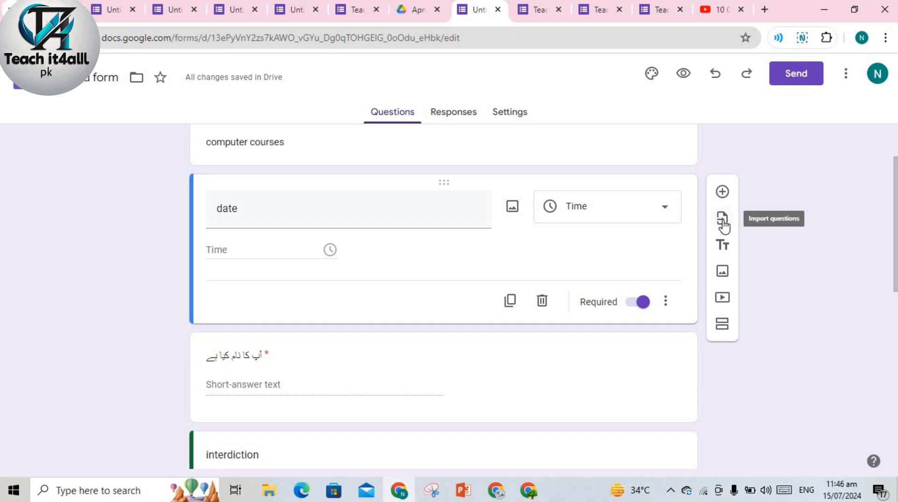
# Open the question import dialog, show the recent forms as a list, and look through the forms offered there
pyautogui.click(724, 225)
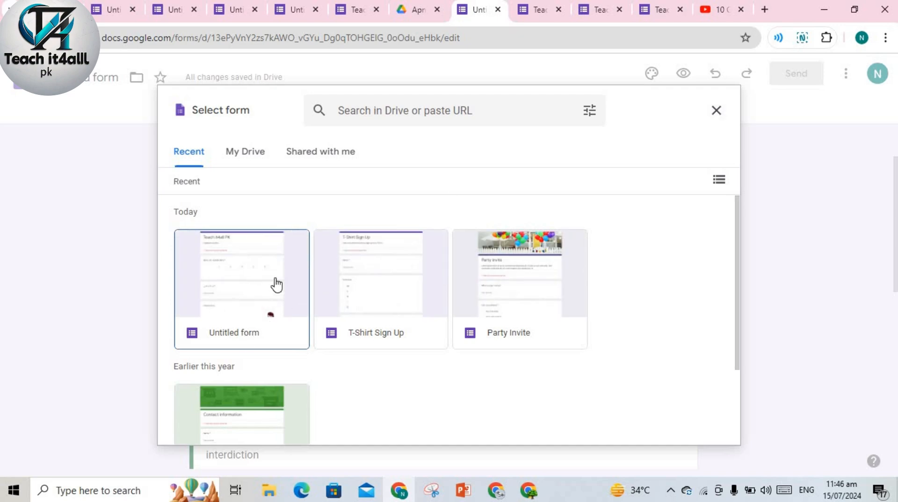
pyautogui.click(243, 280)
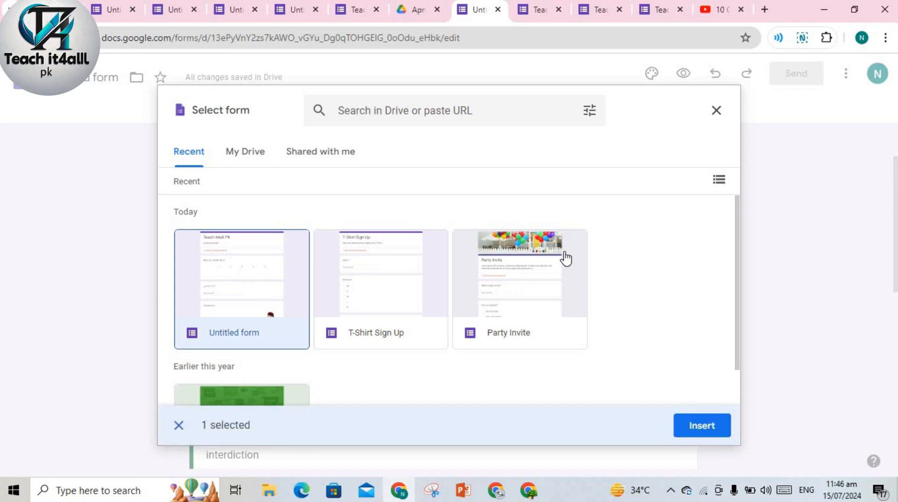
pyautogui.click(720, 182)
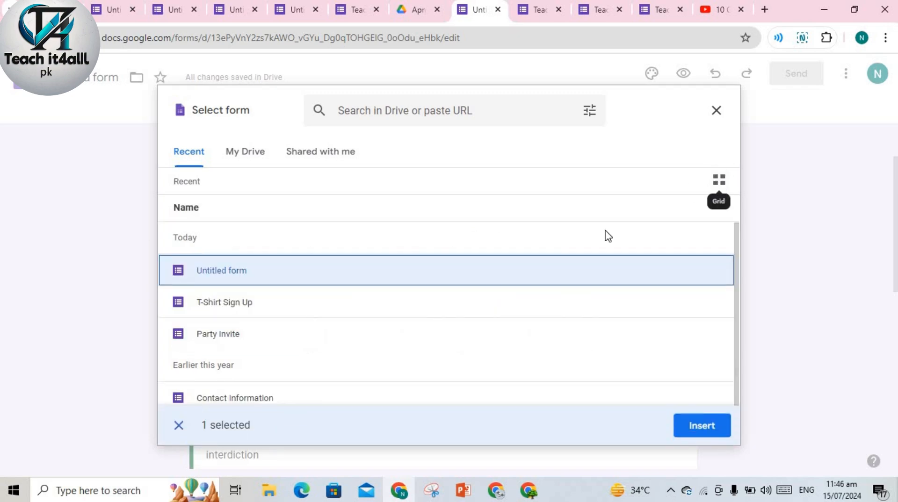
pyautogui.moveTo(738, 338); pyautogui.dragTo(737, 410)
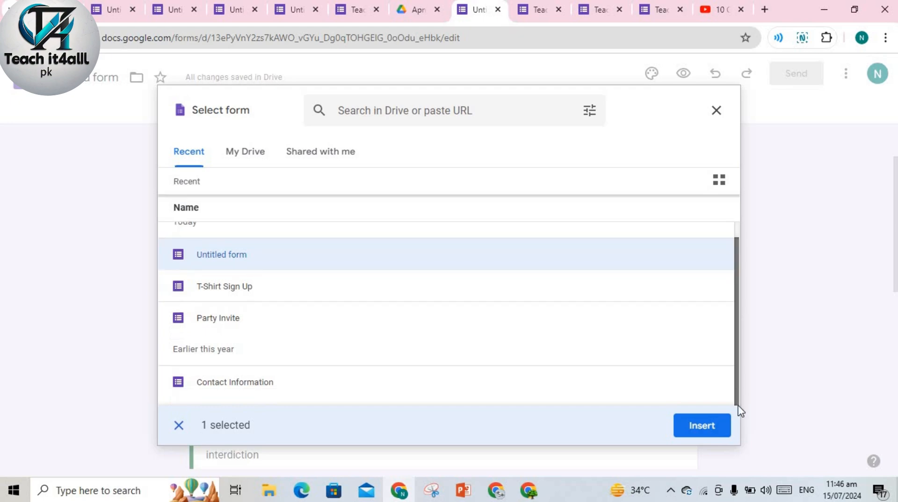
pyautogui.click(244, 372)
pyautogui.click(250, 328)
pyautogui.click(255, 291)
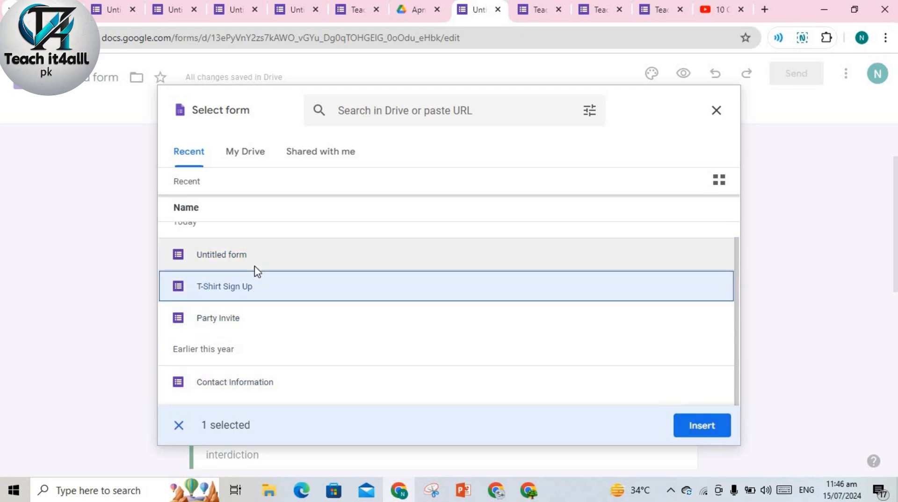
pyautogui.click(255, 260)
# View the My Drive, Shared with me and Recent forms available for import, and close the dialog without importing
pyautogui.click(249, 157)
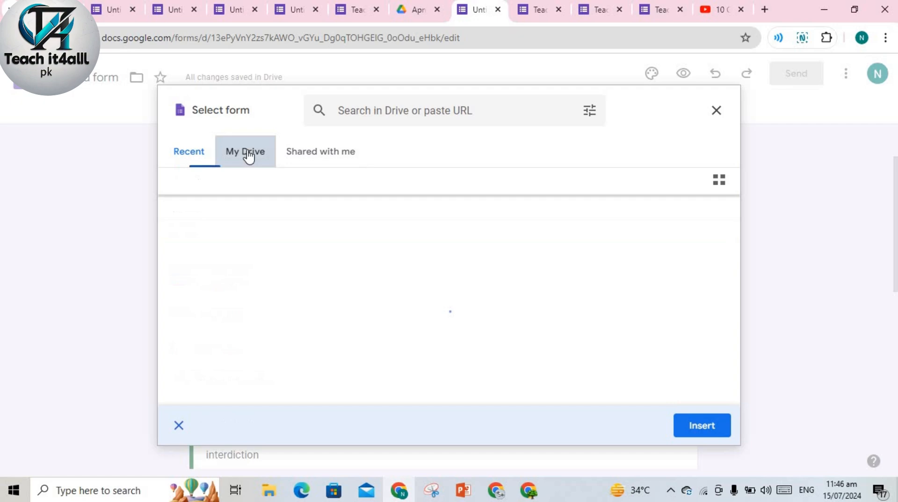
pyautogui.click(324, 157)
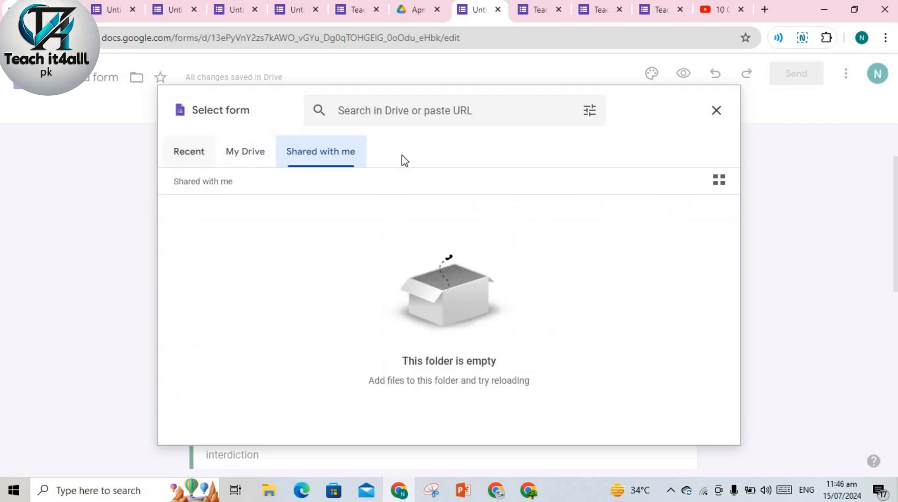
pyautogui.click(203, 161)
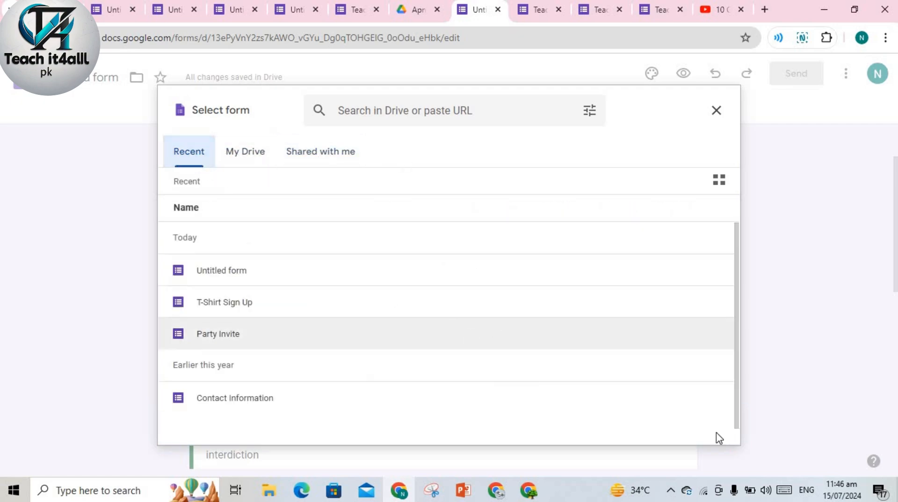
pyautogui.moveTo(738, 377); pyautogui.dragTo(732, 435)
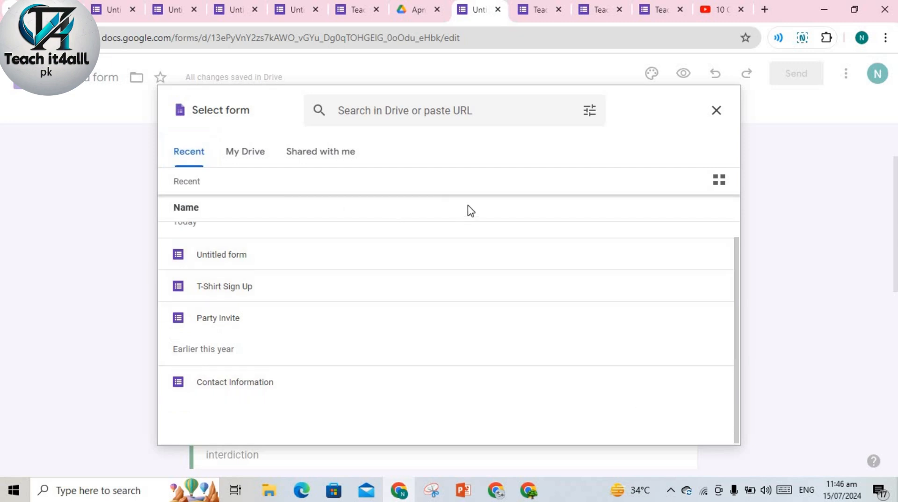
pyautogui.click(714, 115)
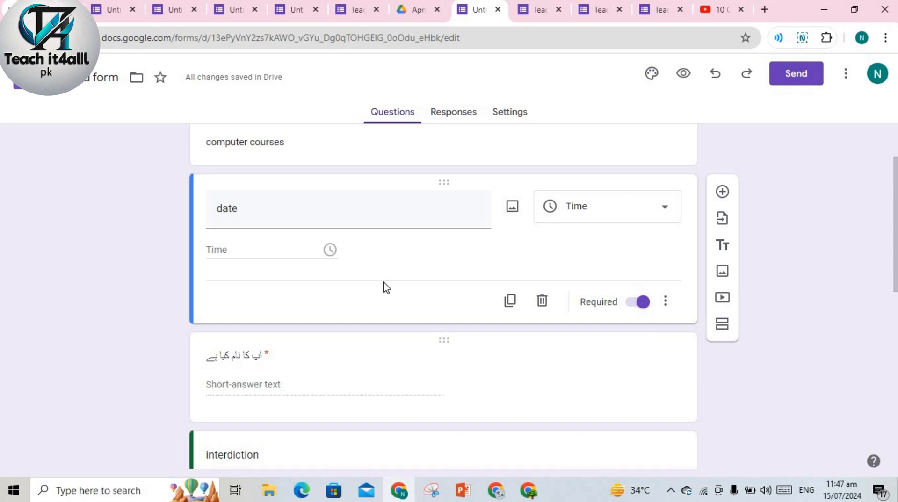
# Add a title and description block directly below the "date" question
pyautogui.click(723, 248)
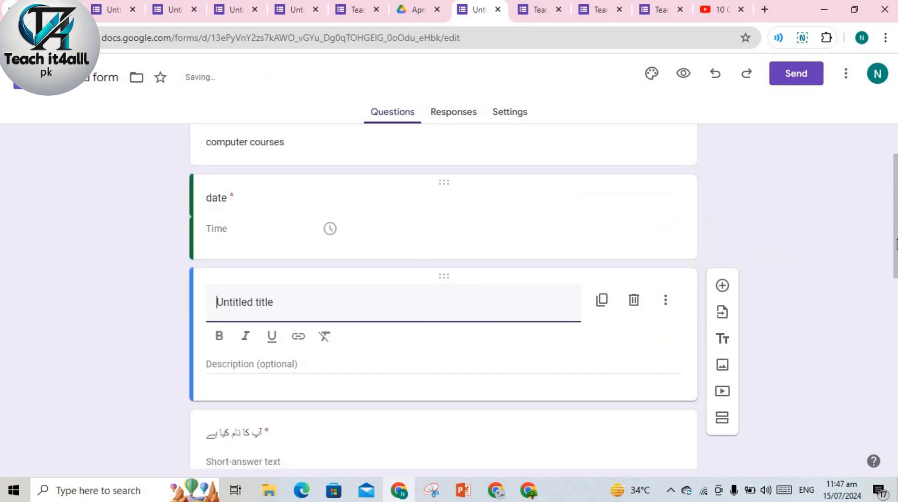
pyautogui.moveTo(894, 168); pyautogui.dragTo(894, 363)
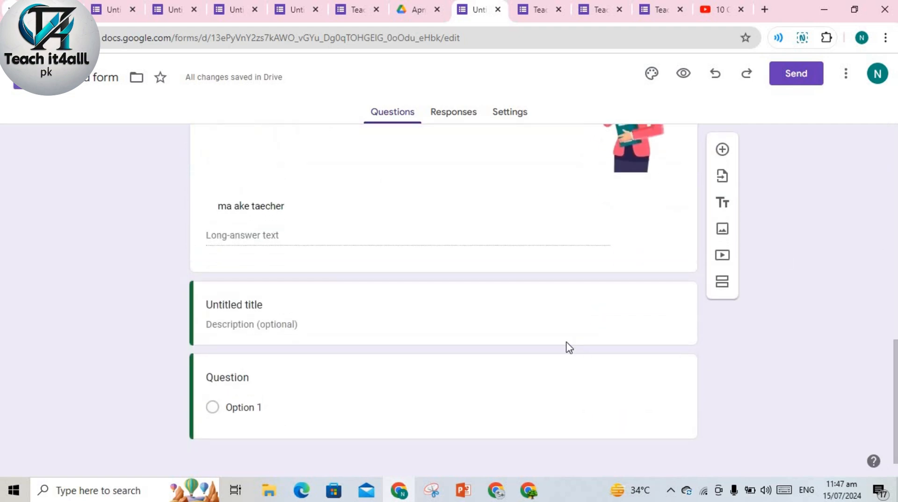
# Add another untitled title and description block directly below the existing one
pyautogui.click(464, 293)
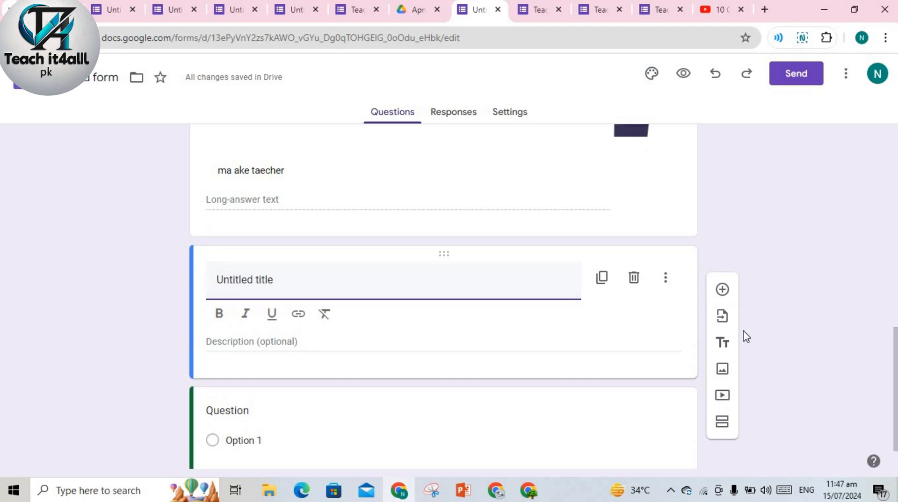
pyautogui.click(723, 344)
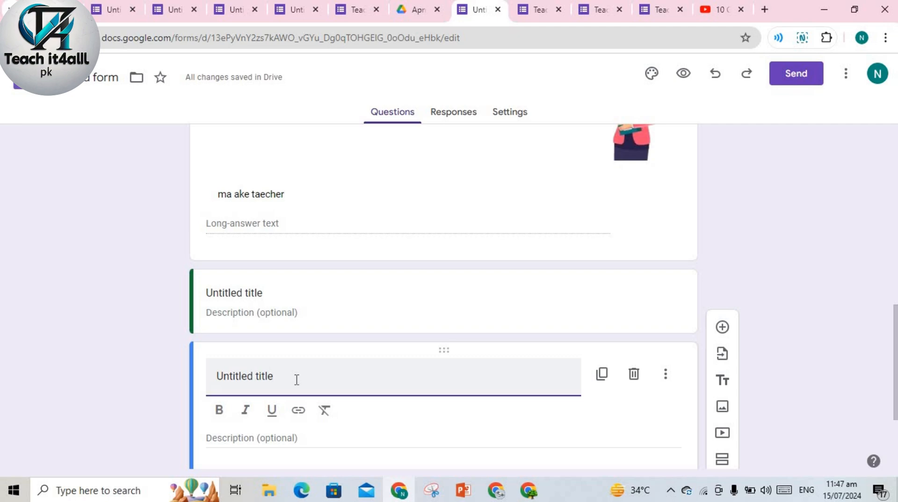
pyautogui.click(668, 377)
pyautogui.click(401, 369)
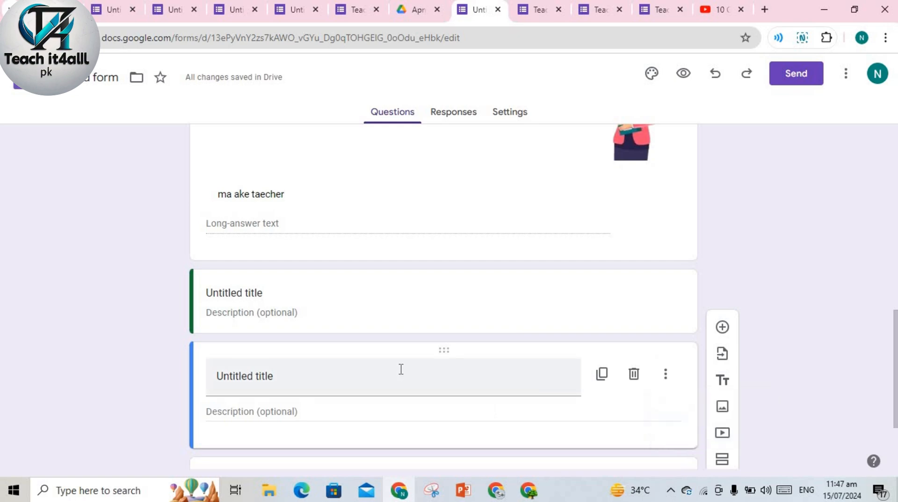
# Review the Photos, By URL, Webcam, Google Drive and Google Images sources for inserting an image, and close the dialog without inserting anything
pyautogui.click(726, 409)
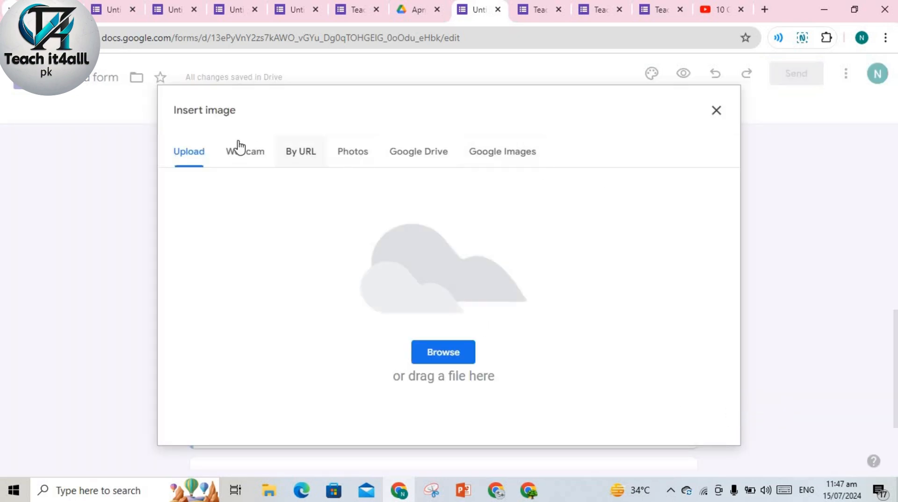
pyautogui.click(355, 159)
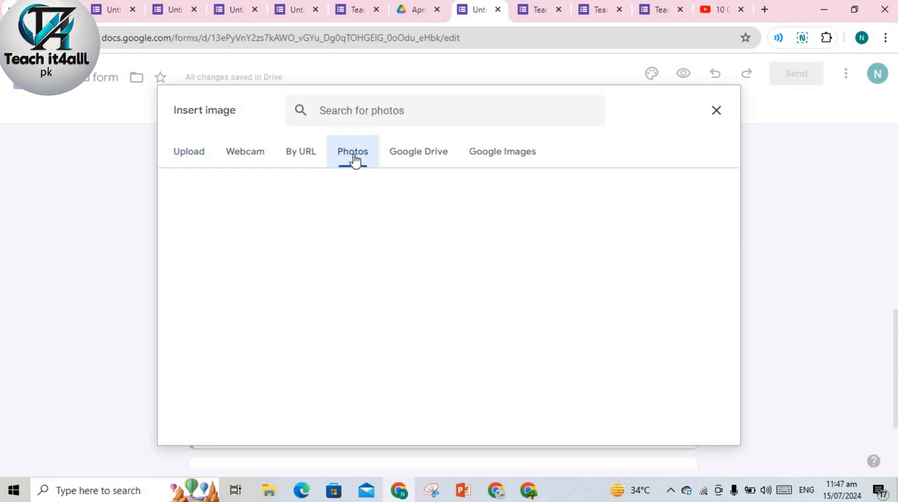
pyautogui.click(310, 156)
pyautogui.click(245, 155)
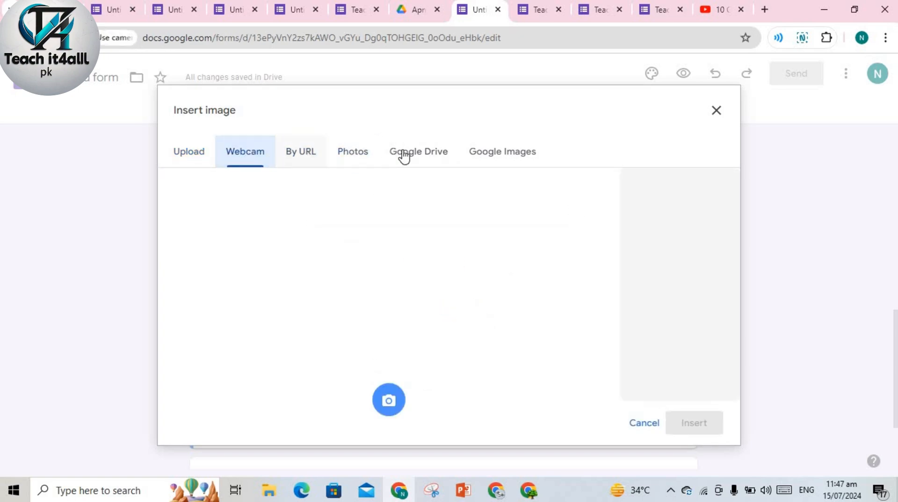
pyautogui.click(417, 154)
pyautogui.click(504, 159)
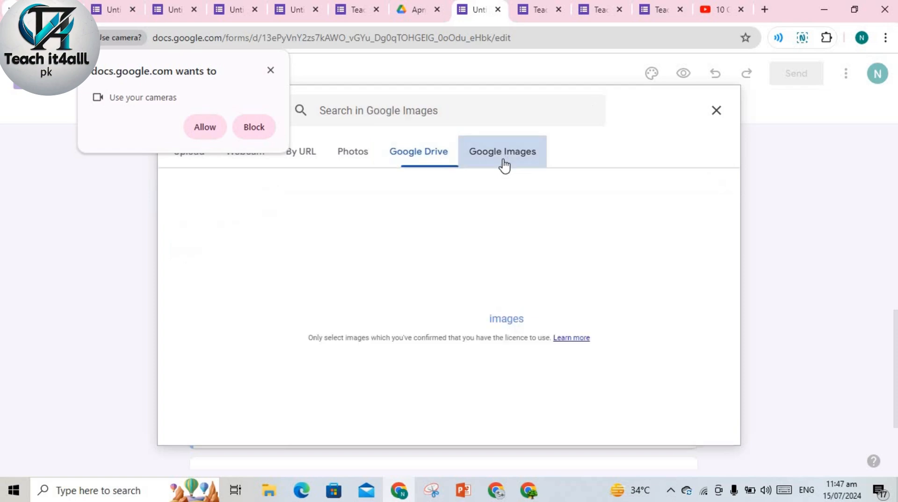
pyautogui.click(271, 71)
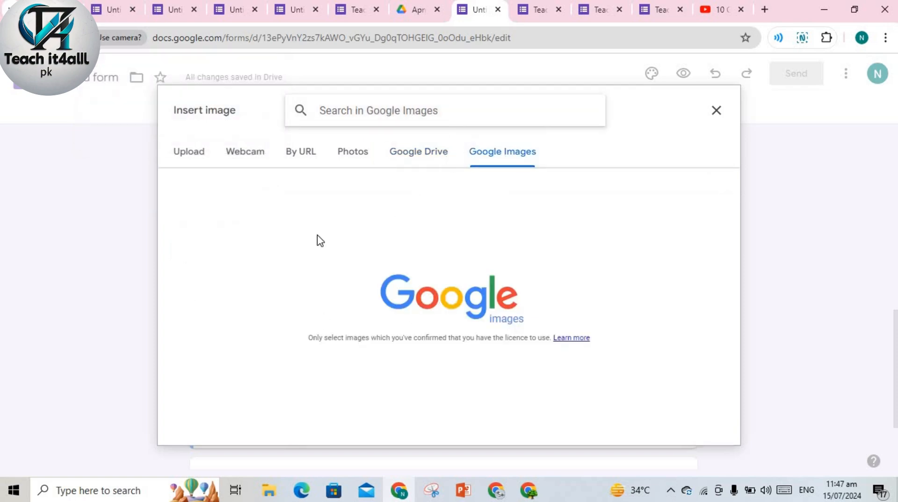
pyautogui.click(715, 111)
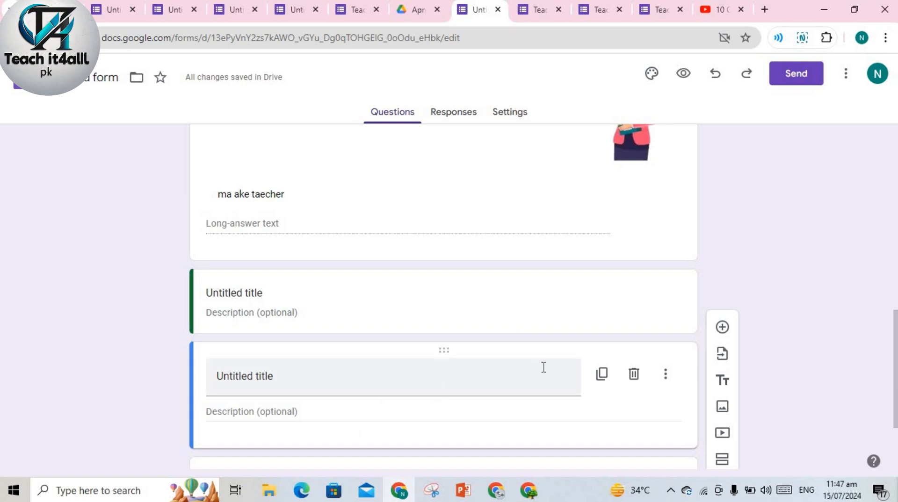
# Add a blank multiple-choice question below the question with the teacher image, and delete it again
pyautogui.click(318, 379)
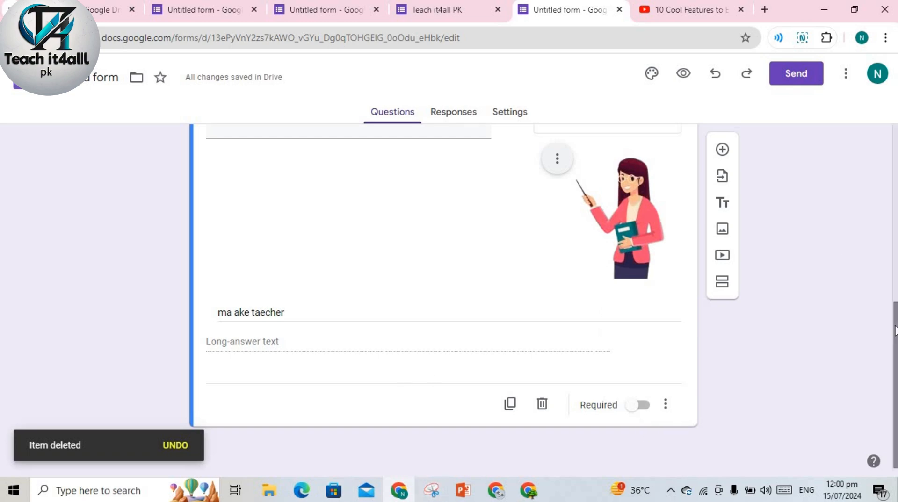
pyautogui.scroll(8, 888, 156)
pyautogui.moveTo(896, 213); pyautogui.dragTo(896, 385)
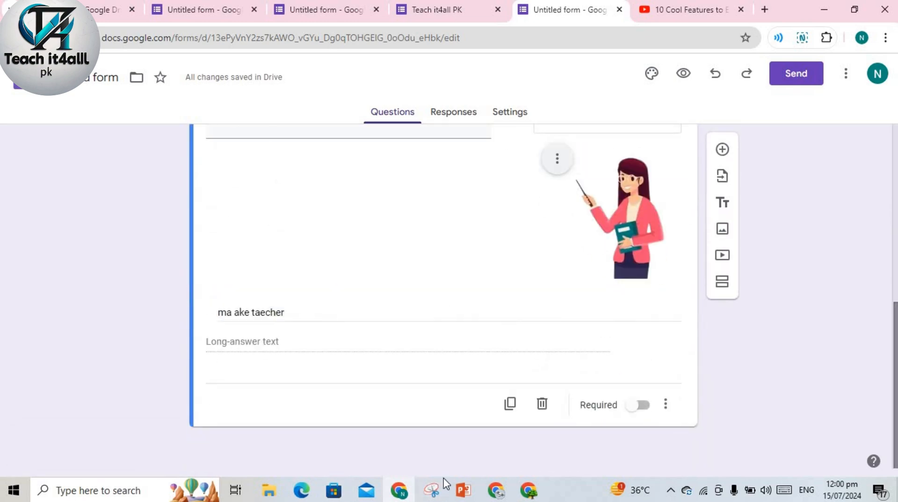
pyautogui.click(724, 150)
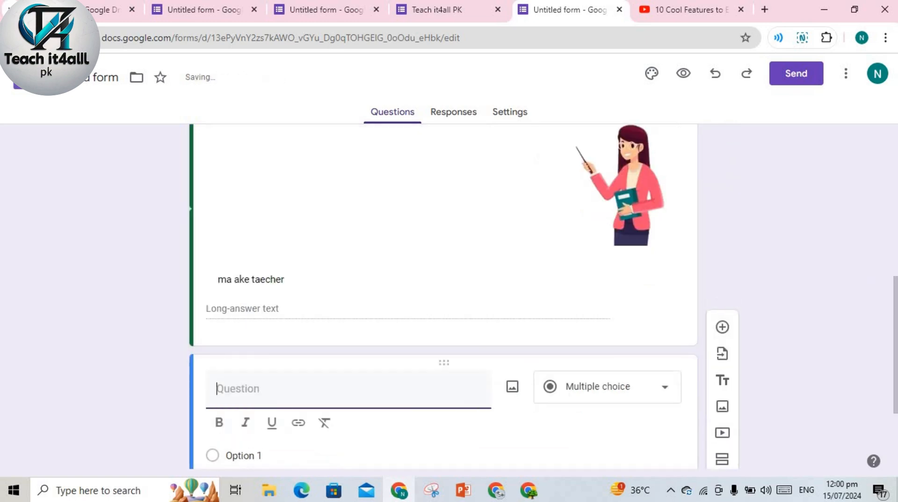
pyautogui.moveTo(895, 335); pyautogui.dragTo(896, 392)
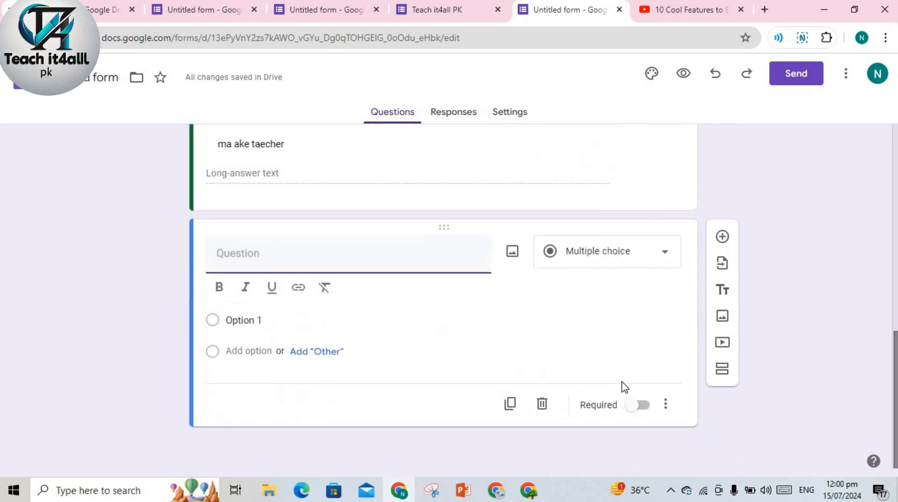
pyautogui.click(543, 405)
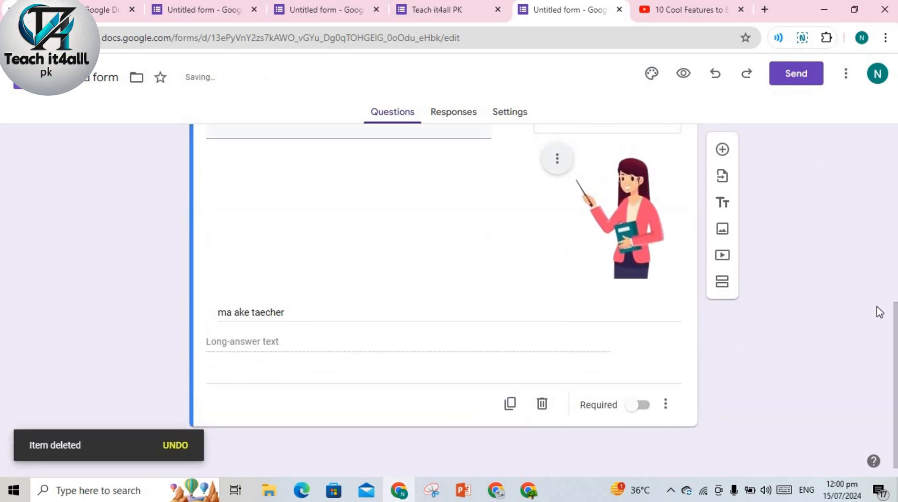
# Check the form's responses, look at the "date" question in the other open editor, and return to the responses
pyautogui.moveTo(897, 276); pyautogui.dragTo(884, 7)
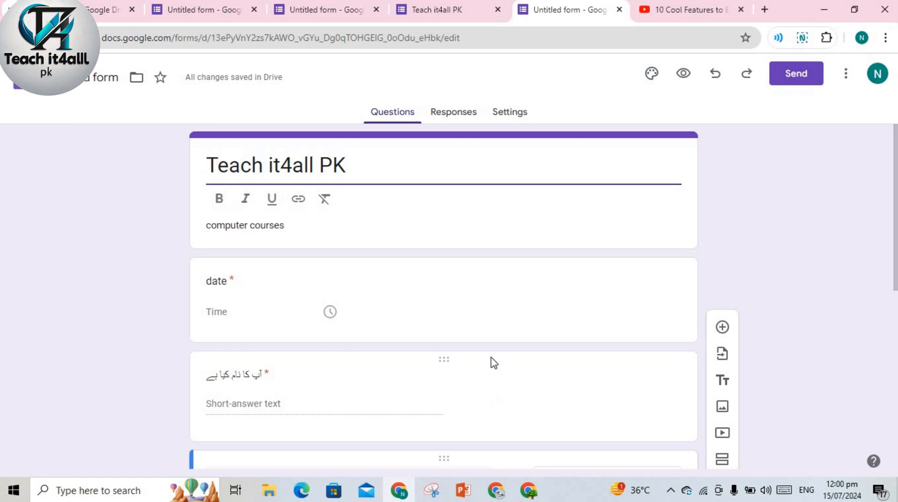
pyautogui.click(450, 116)
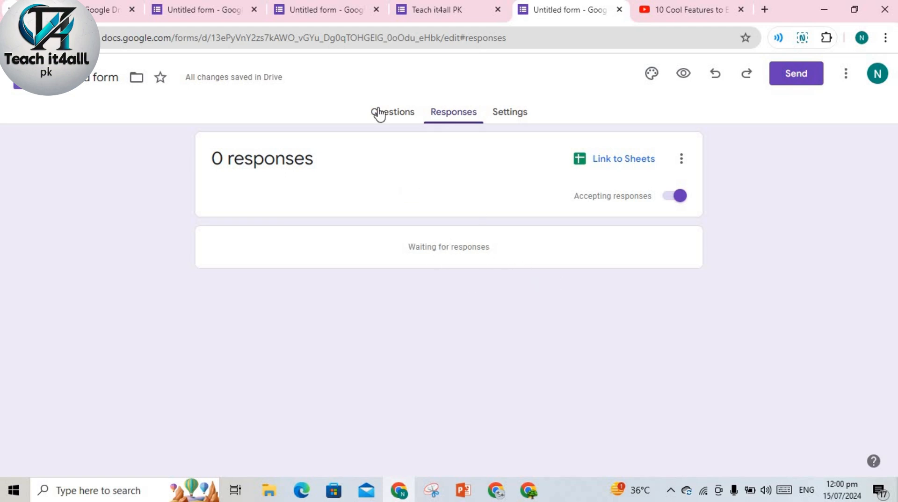
pyautogui.click(321, 11)
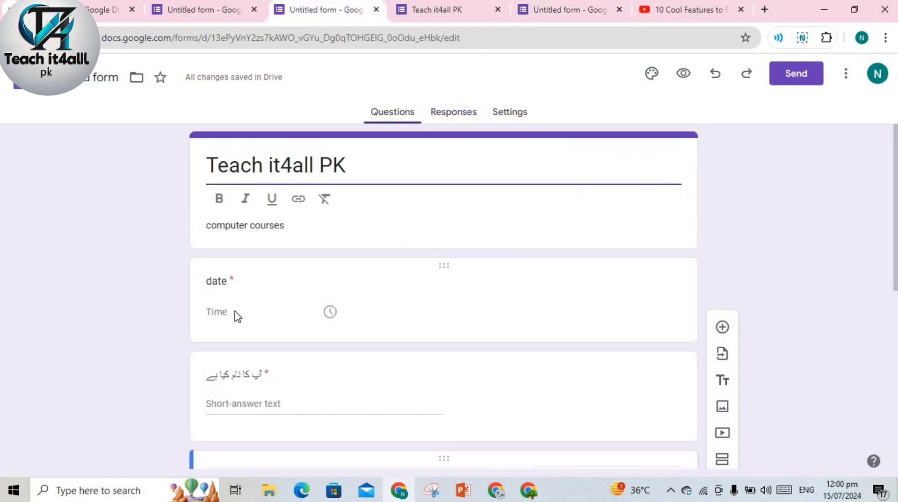
pyautogui.click(330, 310)
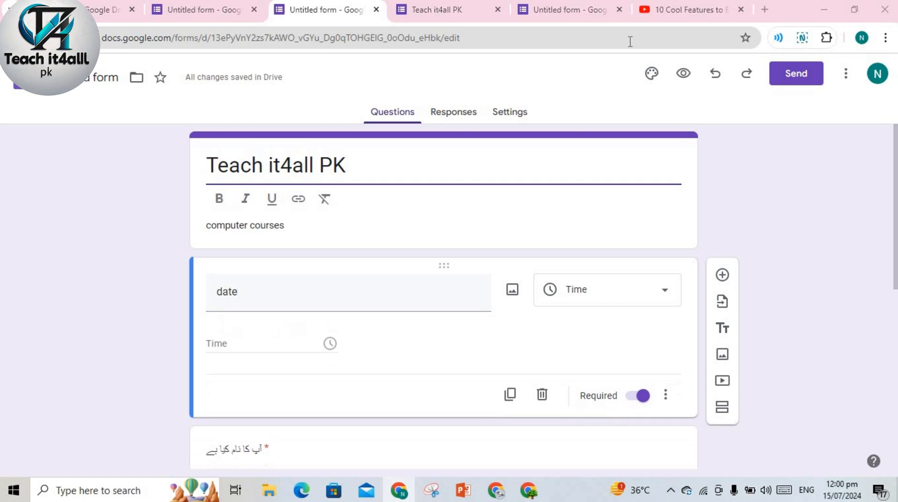
pyautogui.click(591, 14)
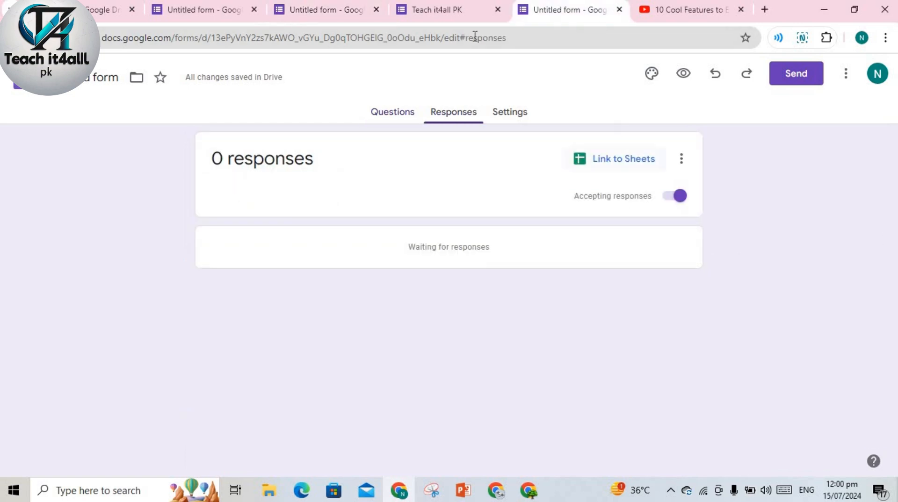
# Switch to the respondent view of the form and answer the "date" question with the time 01:00
pyautogui.click(445, 15)
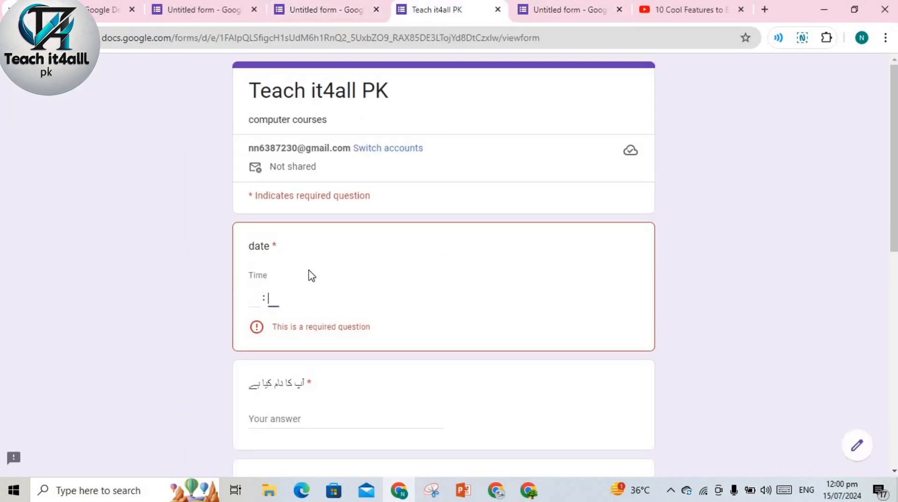
pyautogui.click(257, 301)
pyautogui.write('1')
pyautogui.click(278, 304)
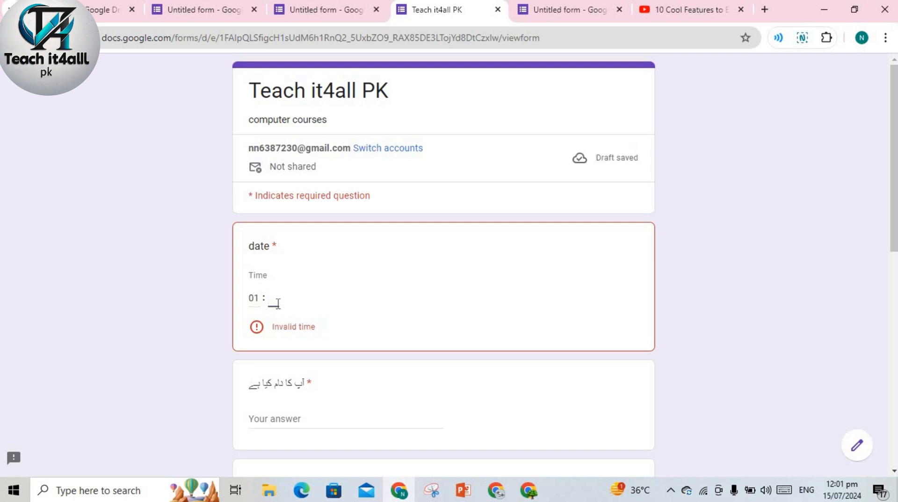
pyautogui.write('00')
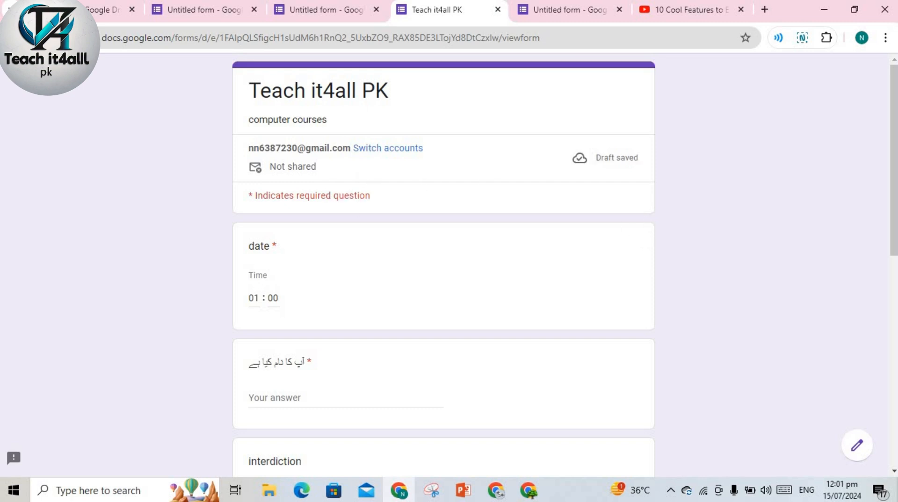
# Enter the respondent's first name in the name question and a short self-introduction as a teacher in the "interdiction" question
pyautogui.moveTo(894, 178); pyautogui.dragTo(894, 274)
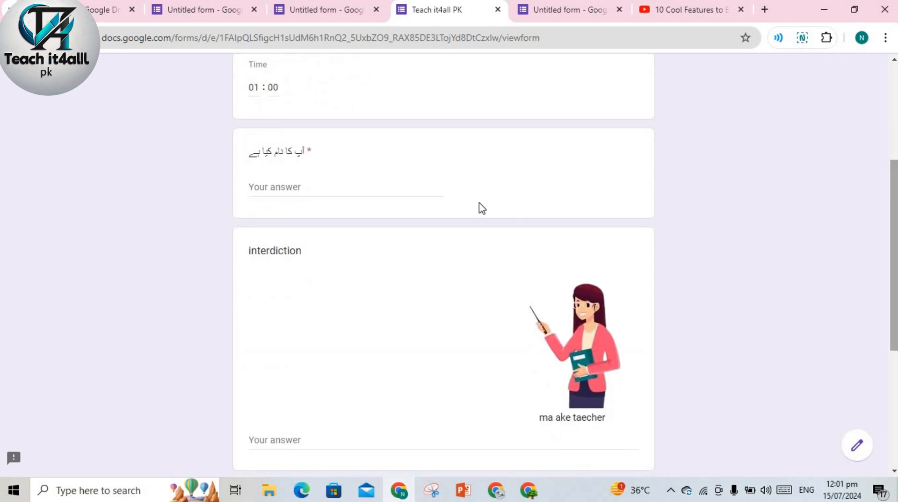
pyautogui.click(284, 185)
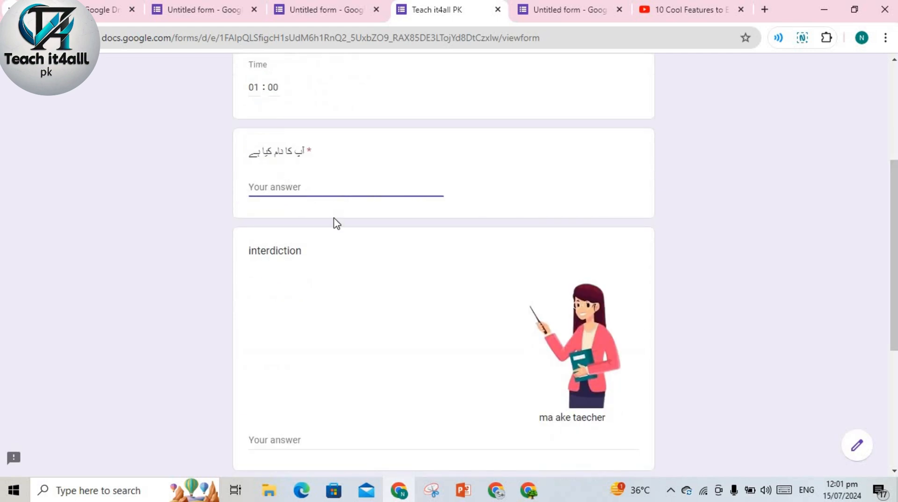
pyautogui.write('naila')
pyautogui.click(283, 276)
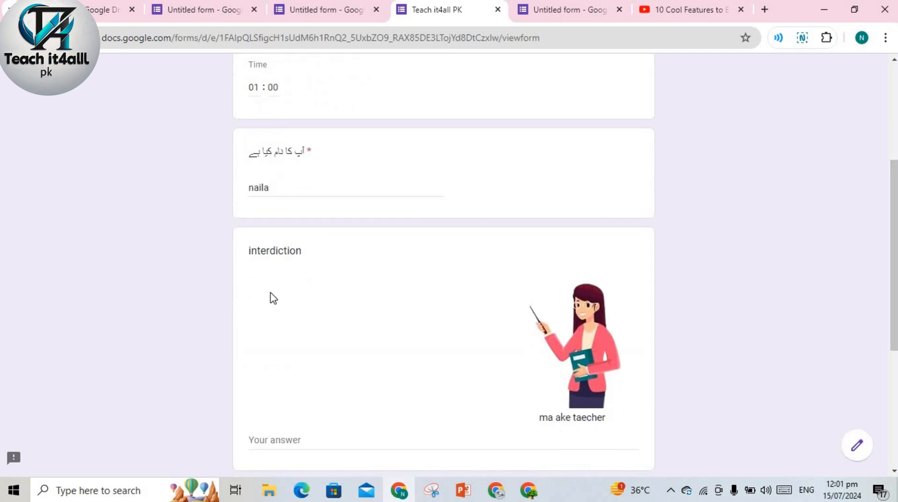
pyautogui.click(273, 447)
pyautogui.write('i ma naila taech')
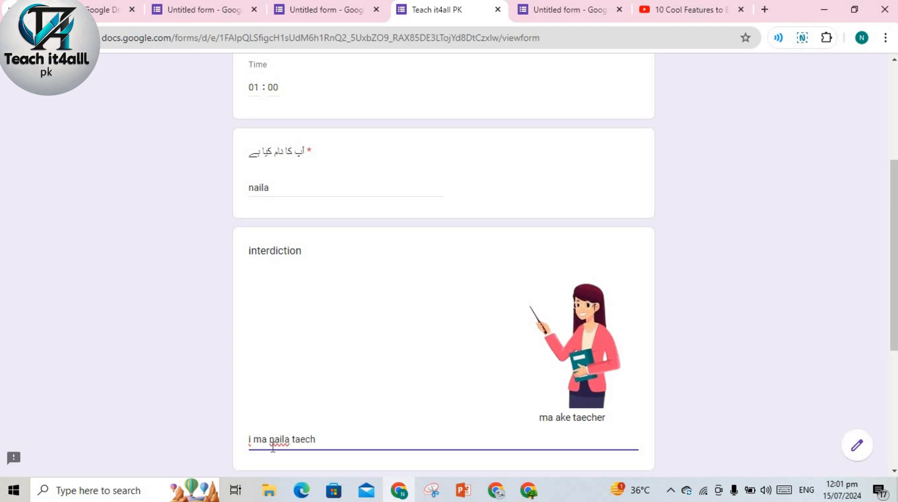
pyautogui.write('er')
# Choose Option 1 in the last question and submit the form
pyautogui.scroll(-5, 894, 261)
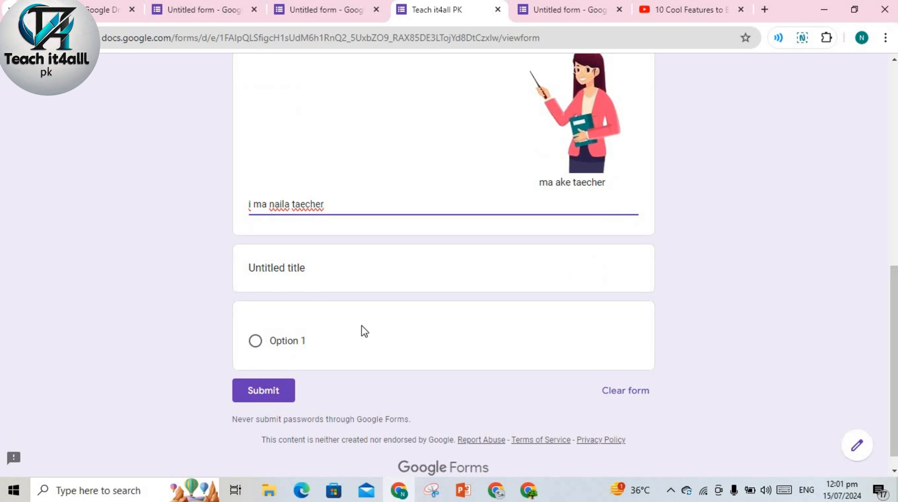
pyautogui.click(255, 341)
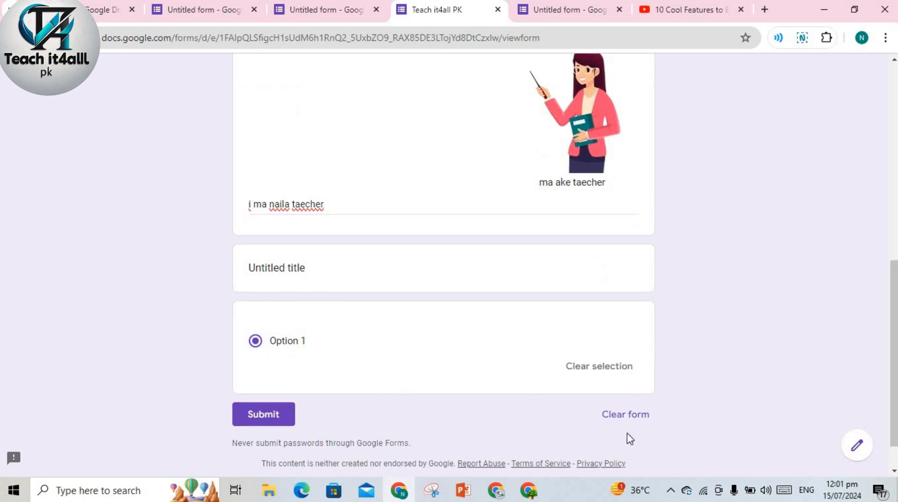
pyautogui.click(264, 415)
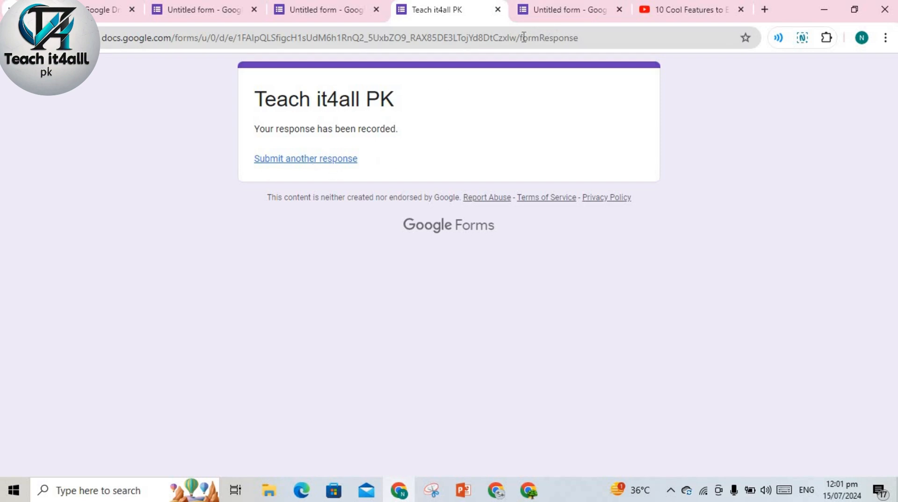
# Return to the form's responses and review the submitted answers in the summary and in the individual response
pyautogui.click(557, 10)
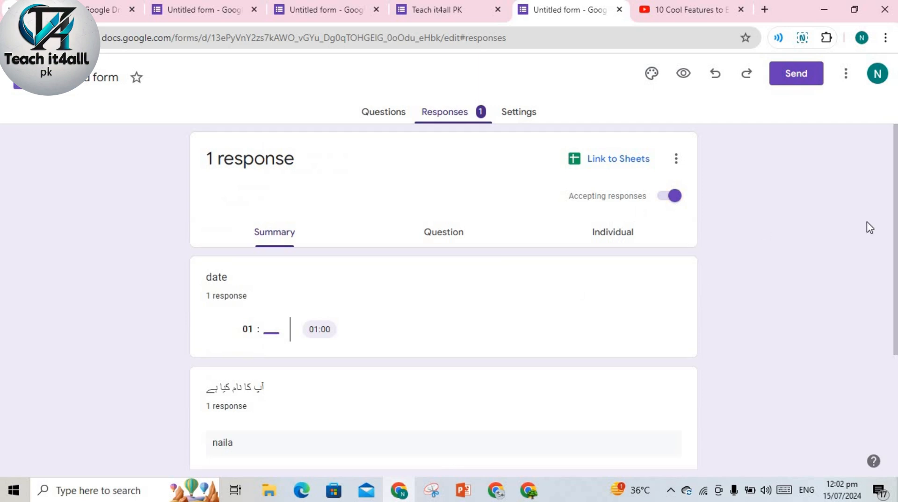
pyautogui.scroll(-4, 895, 196)
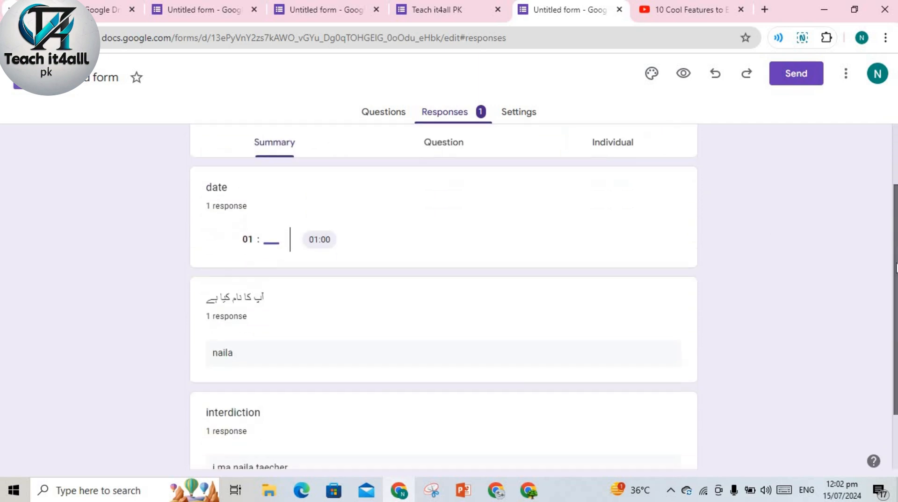
pyautogui.moveTo(895, 311)
pyautogui.mouseDown()
pyautogui.moveTo(895, 248)
pyautogui.moveTo(895, 311)
pyautogui.mouseUp()
pyautogui.scroll(1, 444, 299)
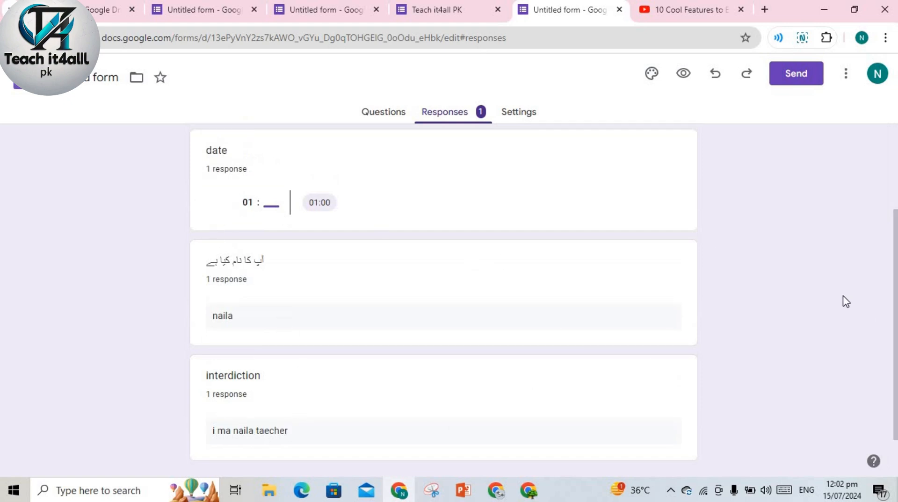
pyautogui.scroll(3, 892, 190)
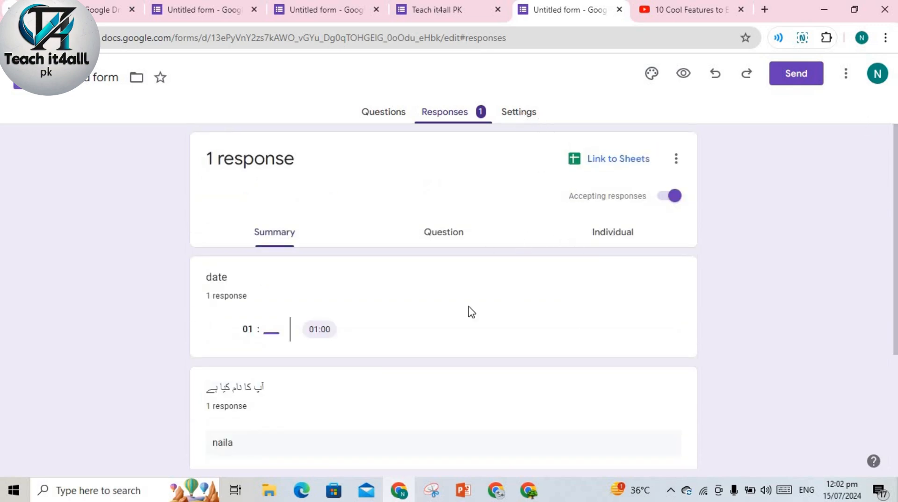
pyautogui.click(609, 239)
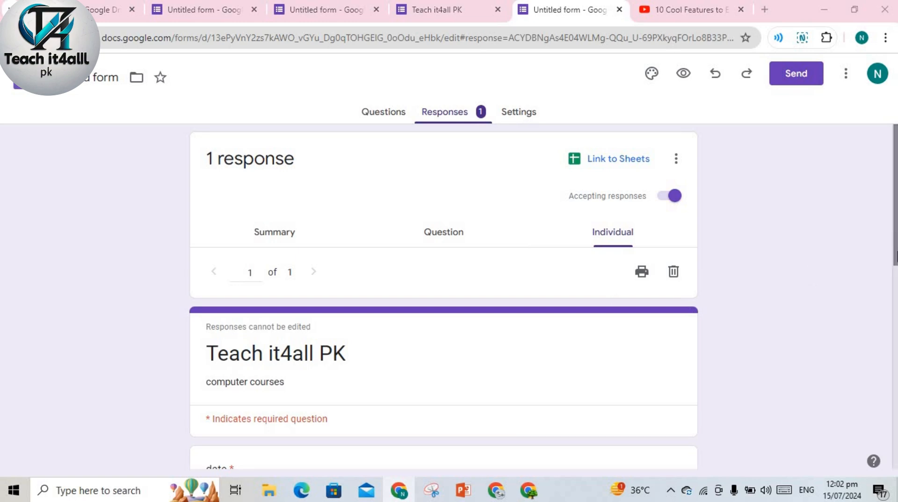
pyautogui.moveTo(896, 257)
pyautogui.mouseDown()
pyautogui.moveTo(897, 460)
pyautogui.moveTo(897, 257)
pyautogui.mouseUp()
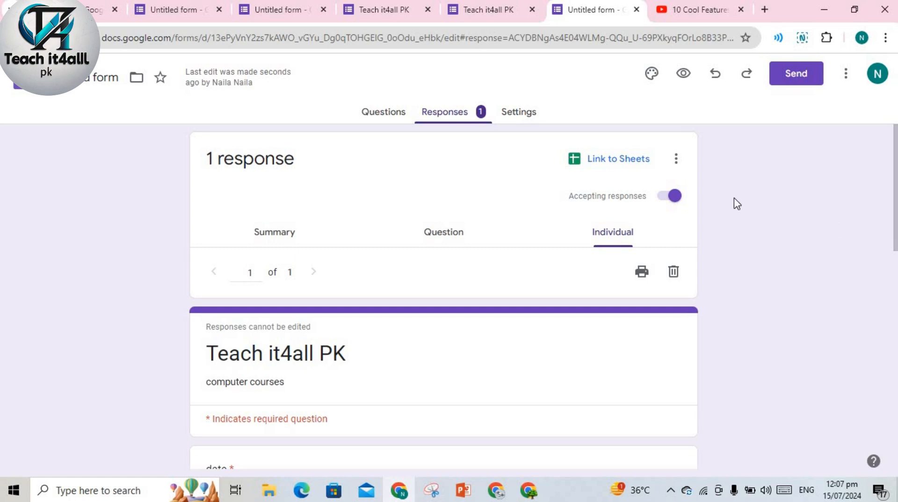
# Link the form's responses to a new spreadsheet named "teach it4all pk"
pyautogui.click(611, 165)
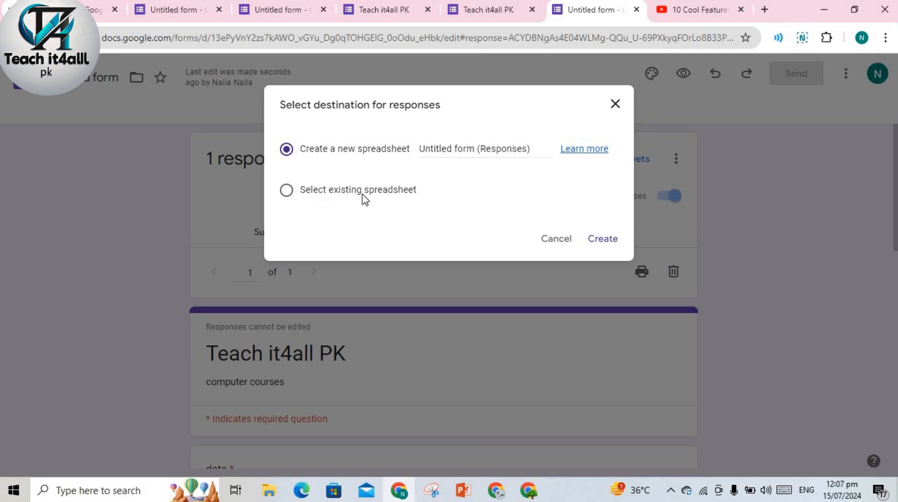
pyautogui.click(504, 149)
pyautogui.press('BackSpace')
pyautogui.press('BackSpace')
pyautogui.press('BackSpace')
pyautogui.press('BackSpace')
pyautogui.press('BackSpace')
pyautogui.press('BackSpace')
pyautogui.press('BackSpace')
pyautogui.press('BackSpace')
pyautogui.press('BackSpace')
pyautogui.press('BackSpace')
pyautogui.press('BackSpace')
pyautogui.press('BackSpace')
pyautogui.press('BackSpace')
pyautogui.press('BackSpace')
pyautogui.press('BackSpace')
pyautogui.press('BackSpace')
pyautogui.press('BackSpace')
pyautogui.press('BackSpace')
pyautogui.press('BackSpace')
pyautogui.press('BackSpace')
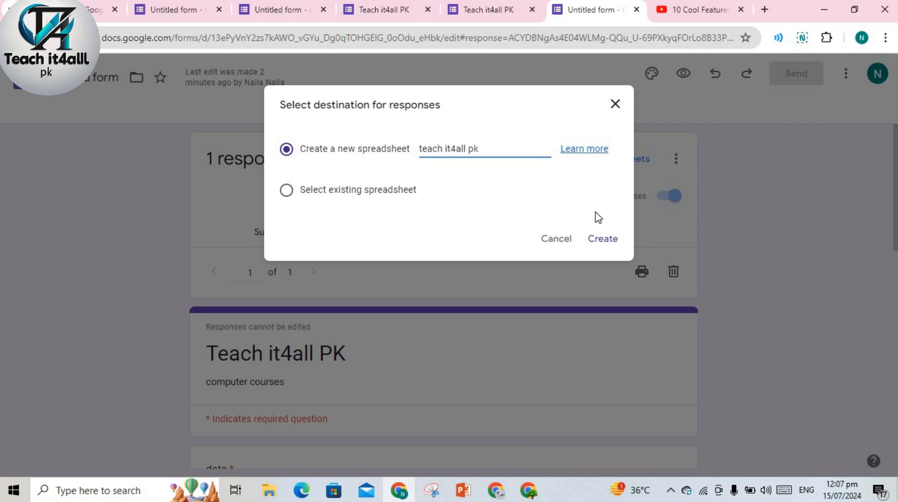
pyautogui.click(597, 242)
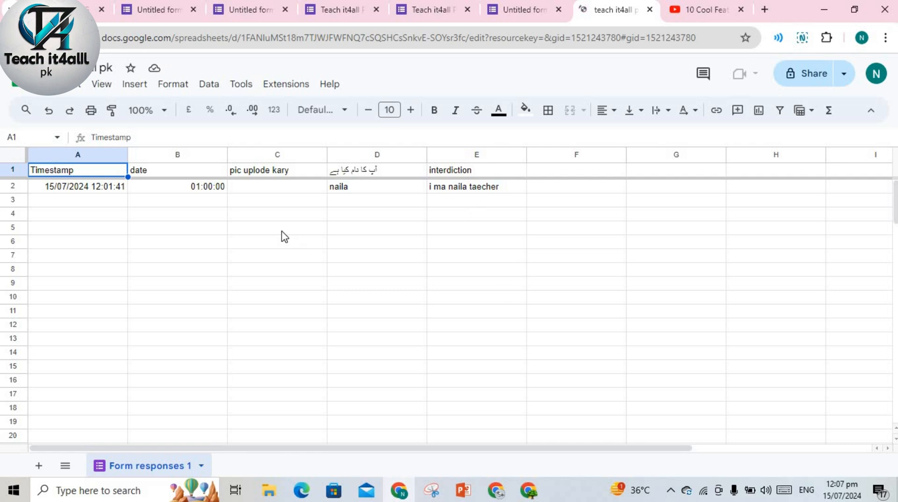
pyautogui.click(70, 206)
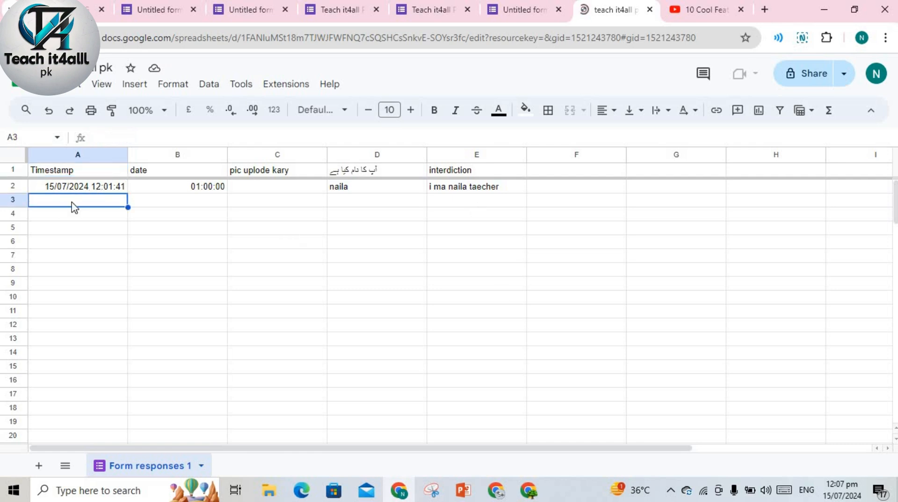
# Switch to the unsubmitted respondent view and upload "WhatsApp Image 2024-07-05 at 2.10.51 PM" from Downloads for the "pic uplode kary" question
pyautogui.click(528, 16)
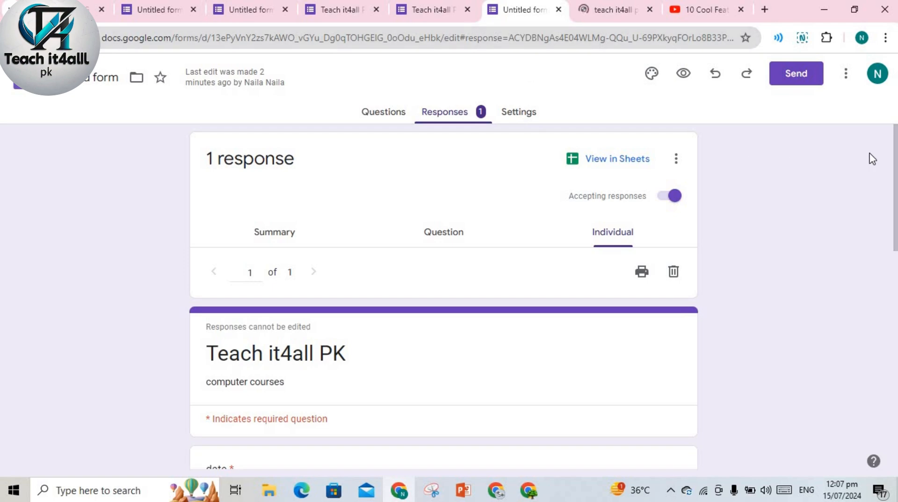
pyautogui.click(442, 14)
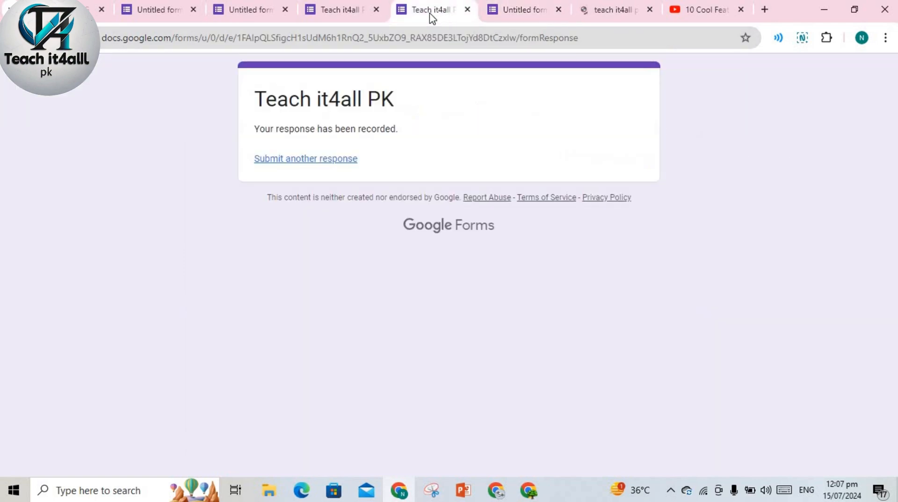
pyautogui.click(337, 9)
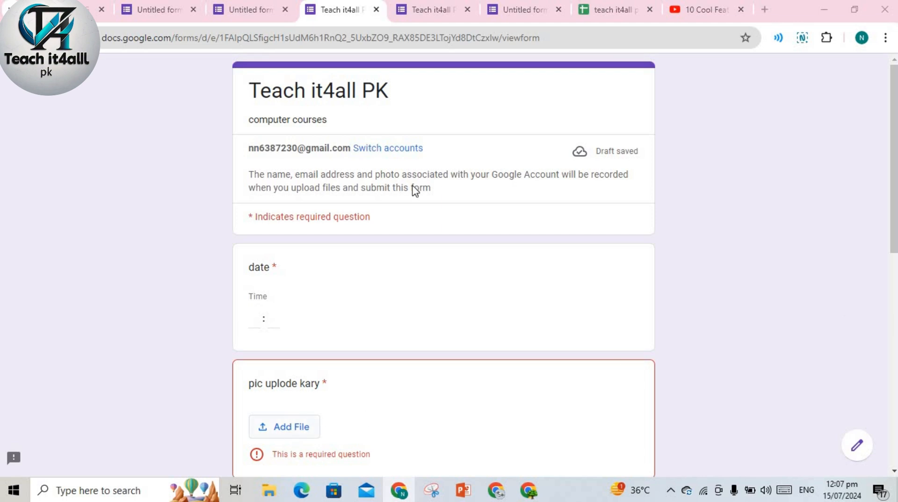
pyautogui.click(283, 430)
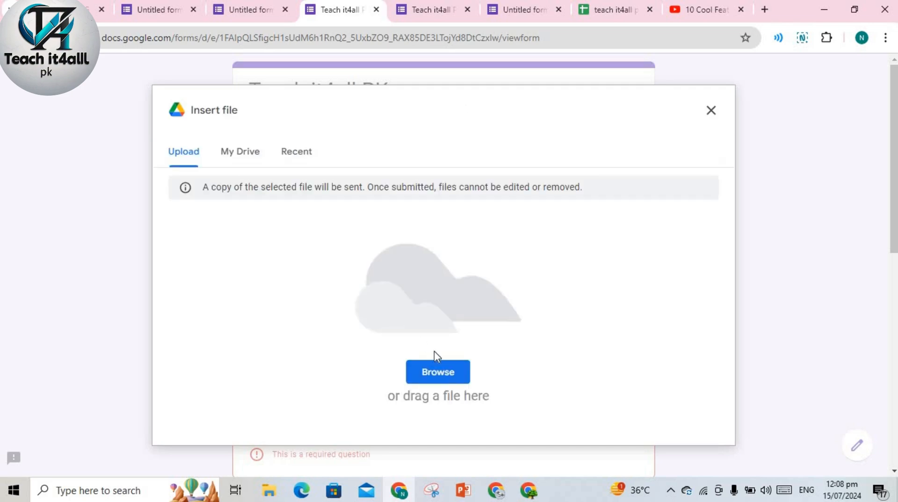
pyautogui.click(438, 373)
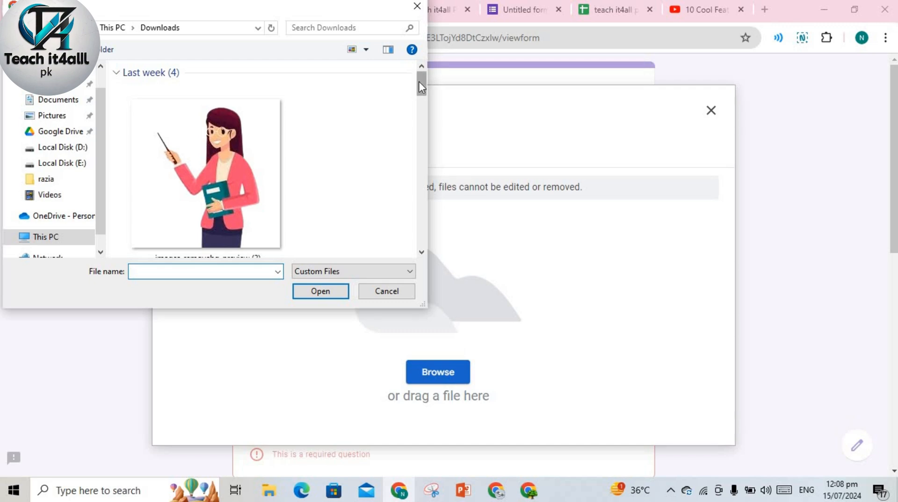
pyautogui.moveTo(420, 82); pyautogui.dragTo(420, 131)
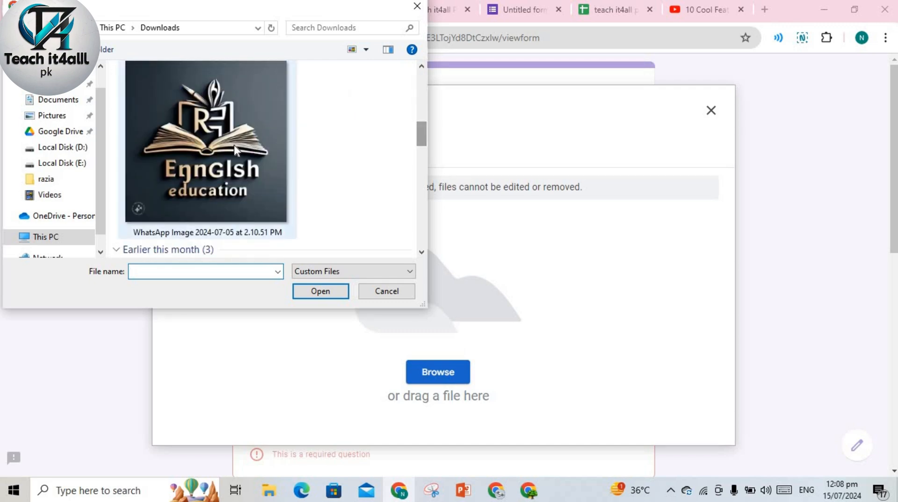
pyautogui.click(232, 145)
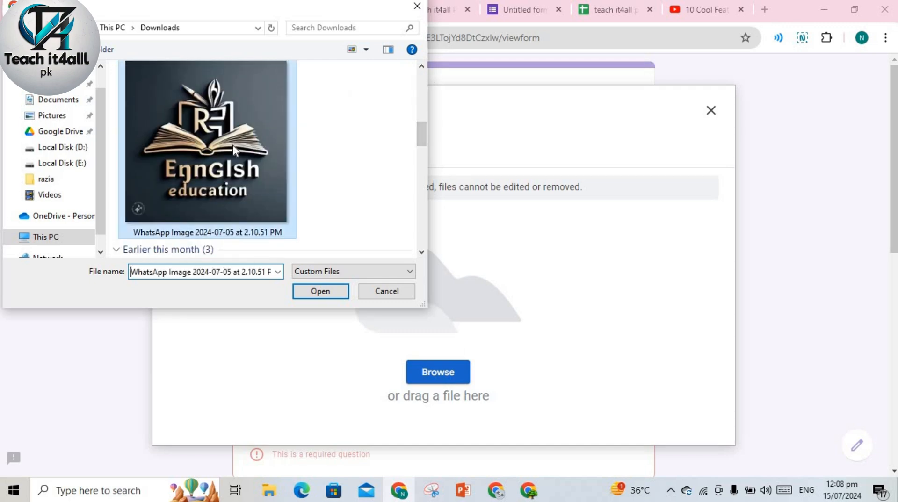
pyautogui.click(320, 292)
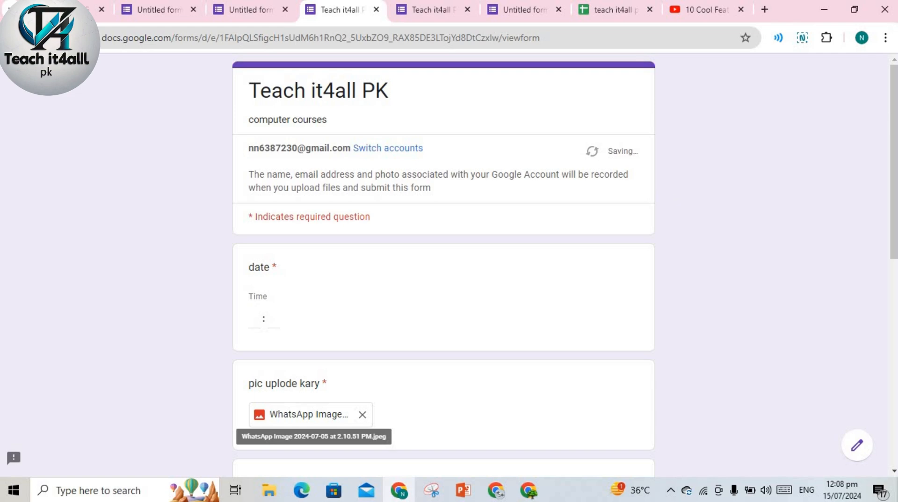
# Answer the "date" question with the time 02:00
pyautogui.scroll(-8, 893, 199)
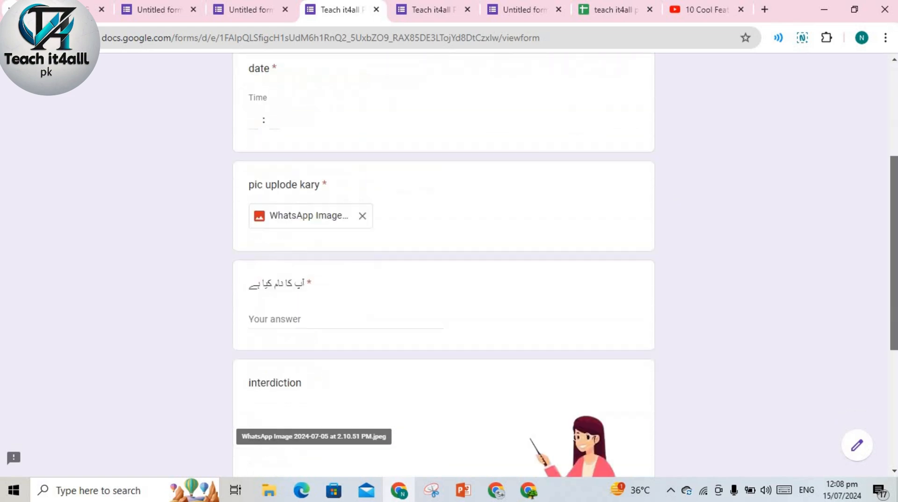
pyautogui.scroll(-2, 443, 262)
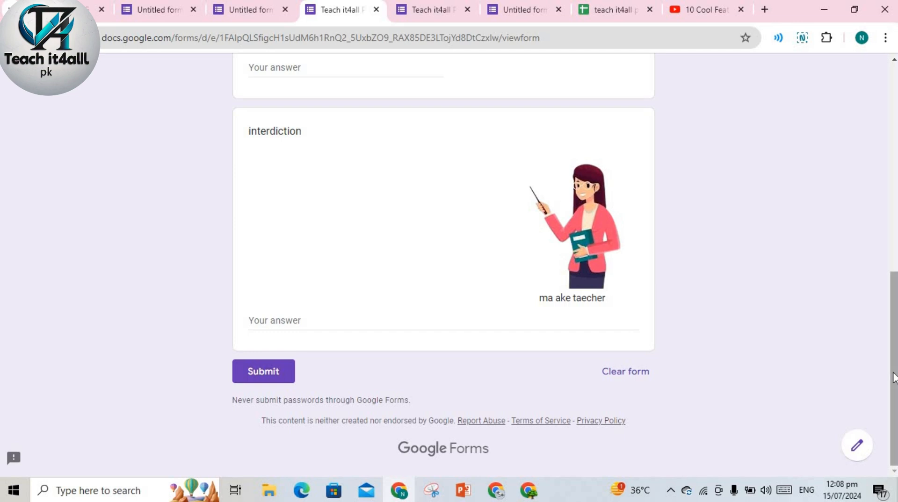
pyautogui.moveTo(895, 379); pyautogui.dragTo(882, 84)
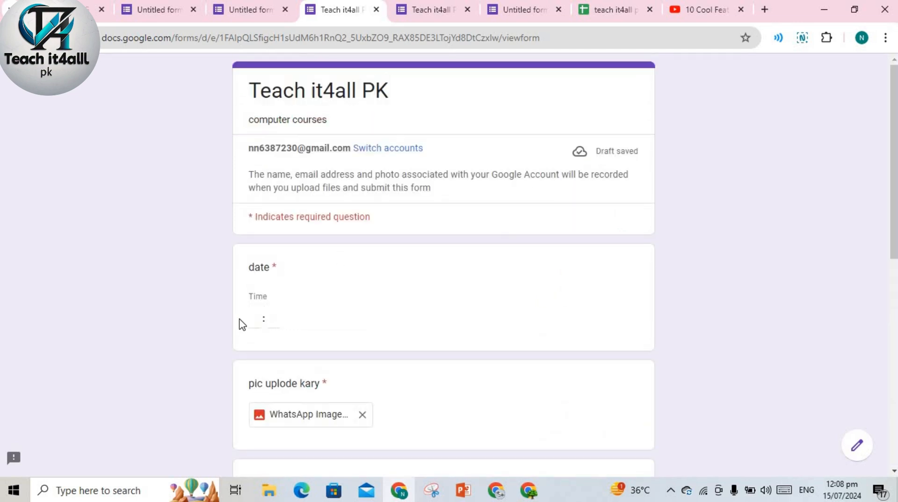
pyautogui.write('02')
pyautogui.click(275, 315)
pyautogui.write('00')
# Enter the respondent's first name, capitalized, in the name question
pyautogui.scroll(-6, 340, 249)
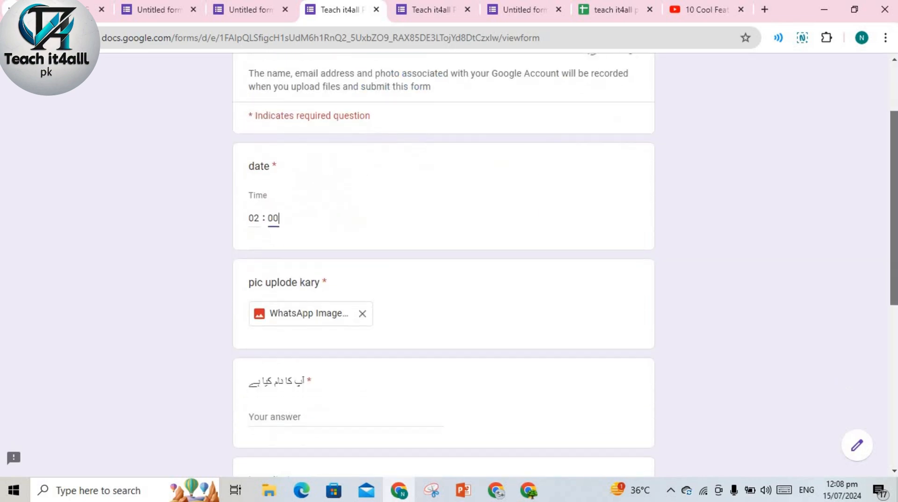
pyautogui.click(265, 210)
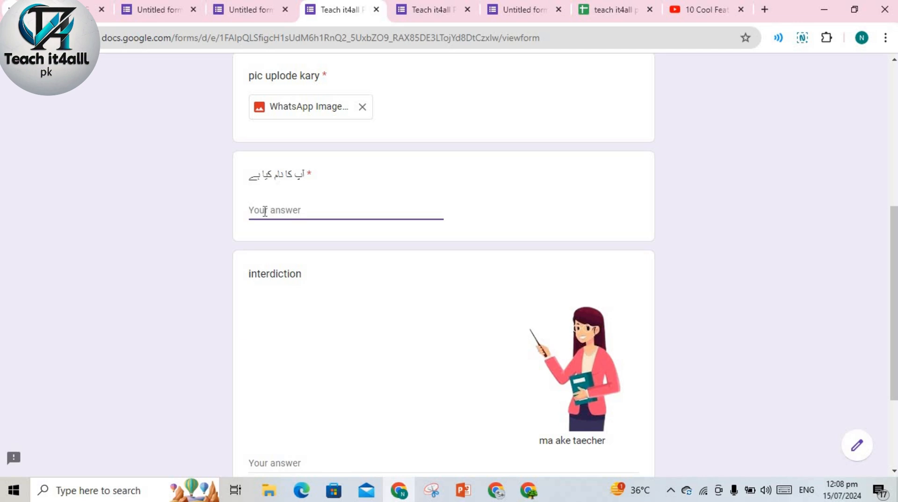
pyautogui.write('ayesha')
pyautogui.click(253, 212)
pyautogui.press('BackSpace')
pyautogui.write('A')
# Answer the "interdiction" question with "software ingration"
pyautogui.click(270, 463)
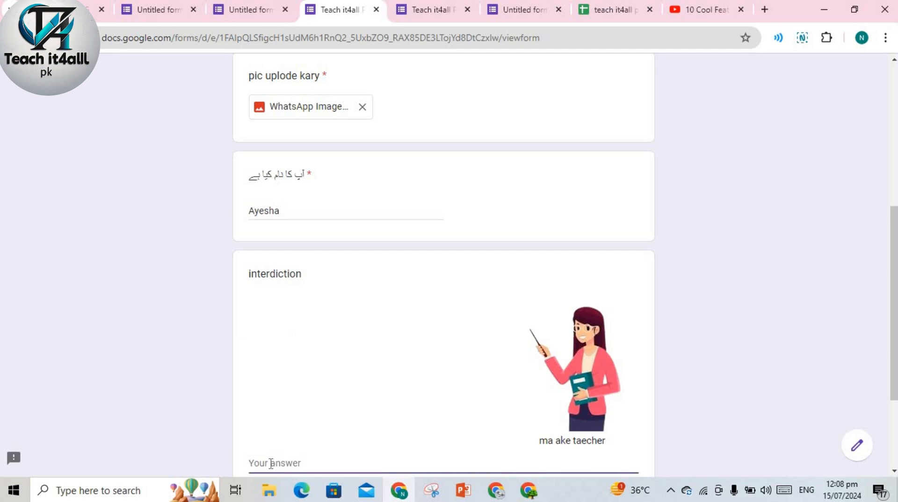
pyautogui.write('i')
pyautogui.press('BackSpace')
pyautogui.write('so')
pyautogui.write('ftware ingration')
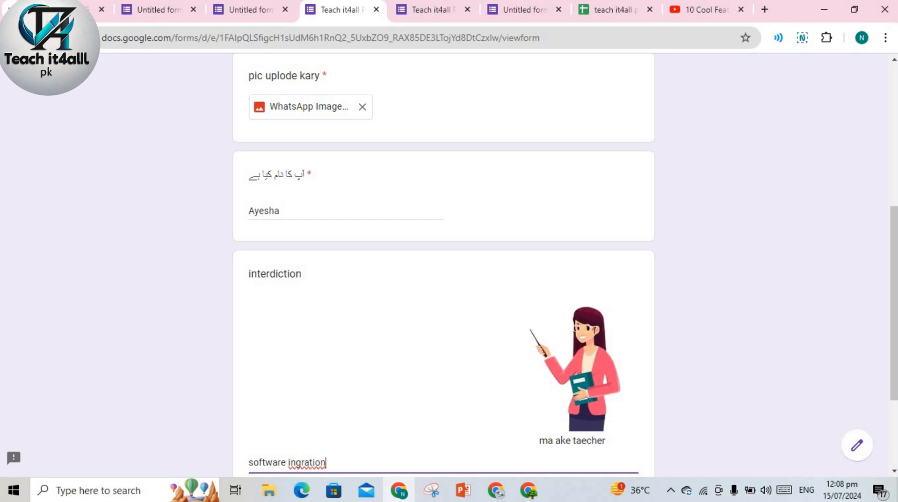
# Submit the completed response and open a blank form for another one
pyautogui.scroll(-3, 895, 299)
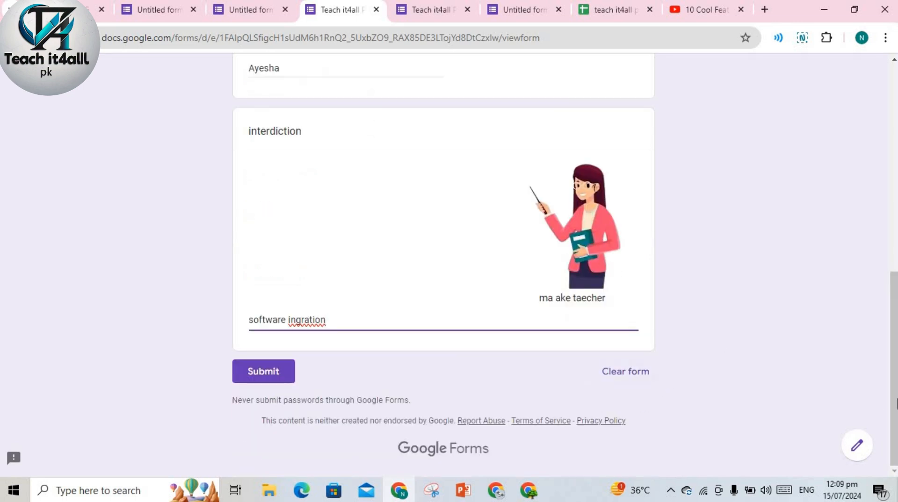
pyautogui.moveTo(894, 297)
pyautogui.mouseDown()
pyautogui.moveTo(883, 56)
pyautogui.moveTo(894, 298)
pyautogui.mouseUp()
pyautogui.click(258, 372)
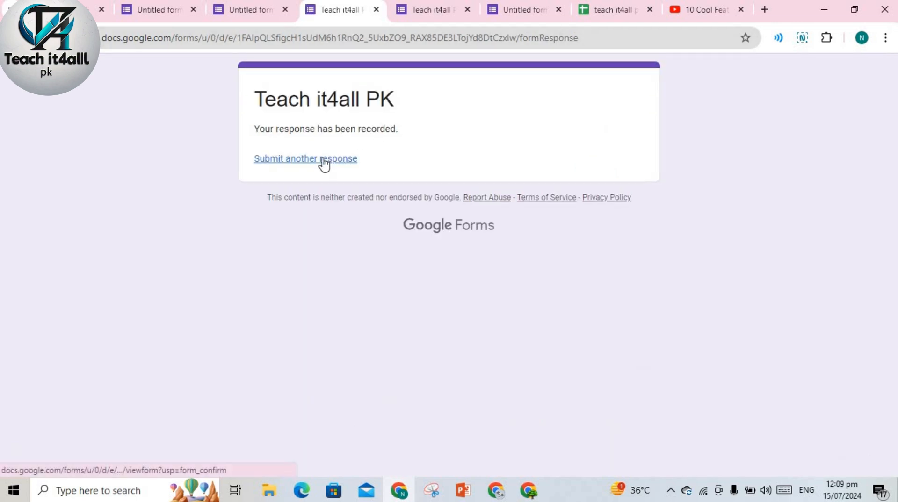
pyautogui.click(318, 164)
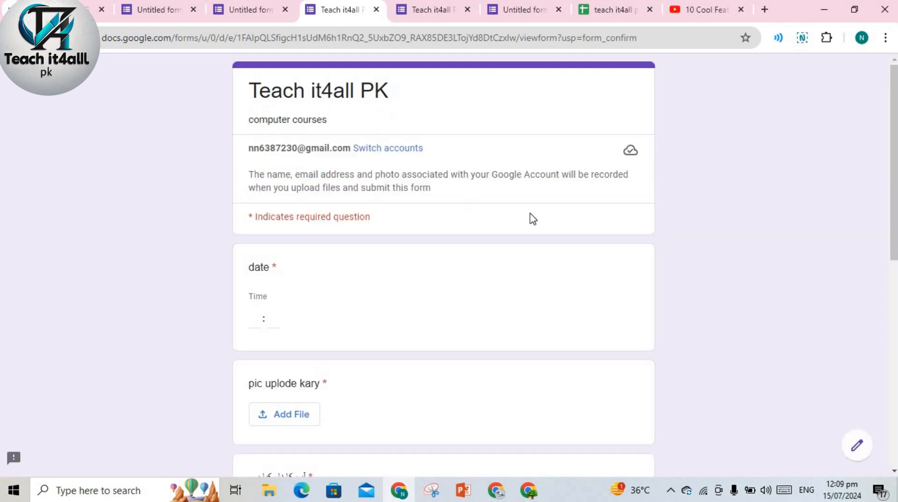
# Check the new response in the "teach it4all pk" spreadsheet and open its uploaded picture full size
pyautogui.click(608, 10)
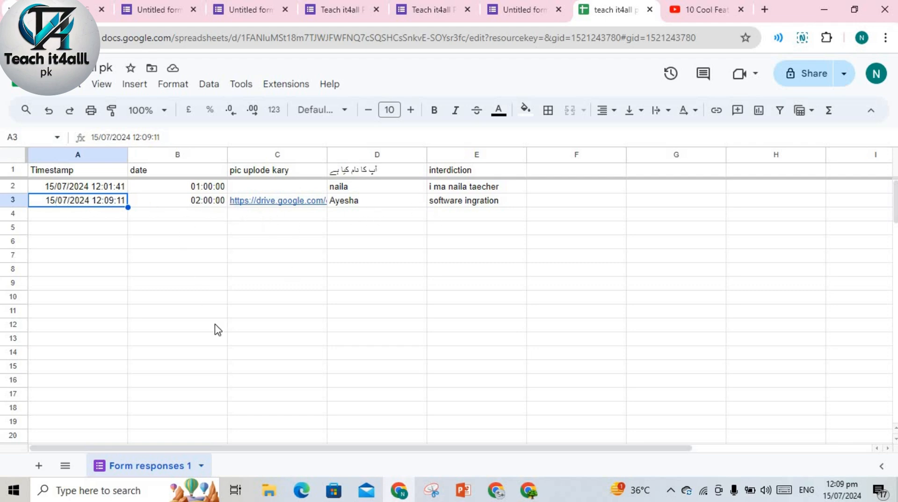
pyautogui.moveTo(246, 206)
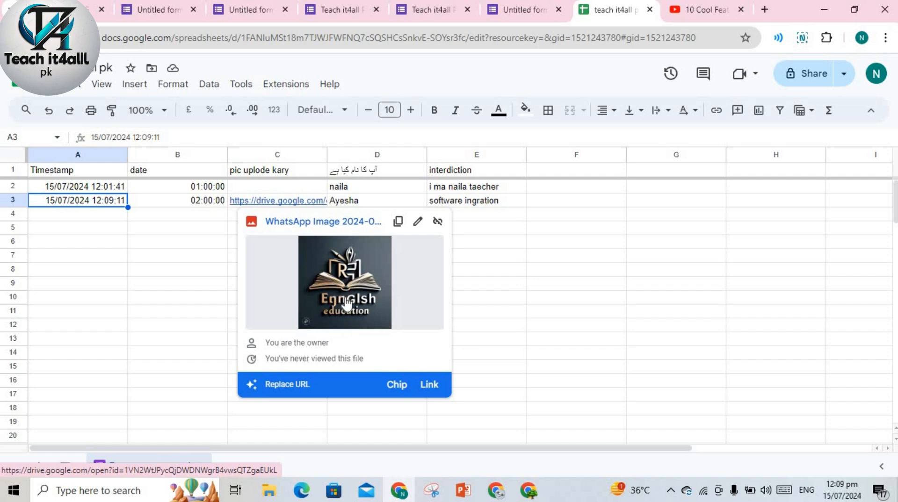
pyautogui.click(340, 297)
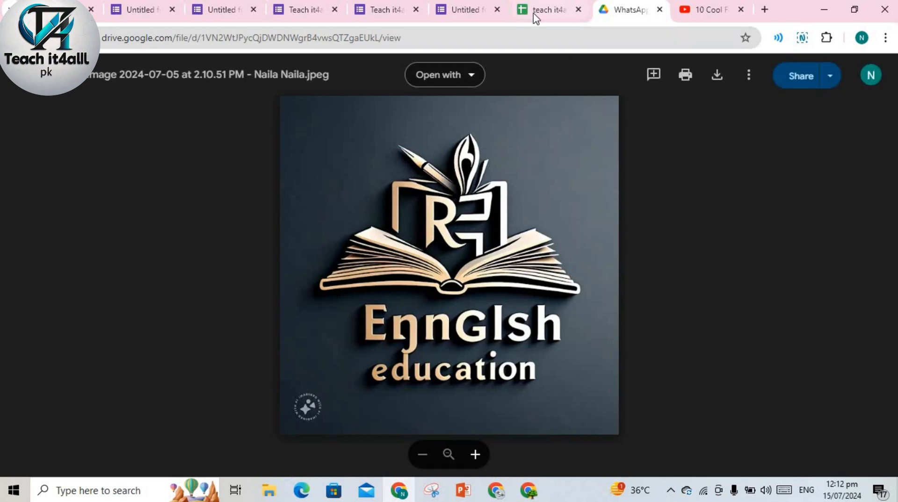
# Return to the form editor, open the theme settings and examine the available header fonts and font sizes
pyautogui.click(473, 10)
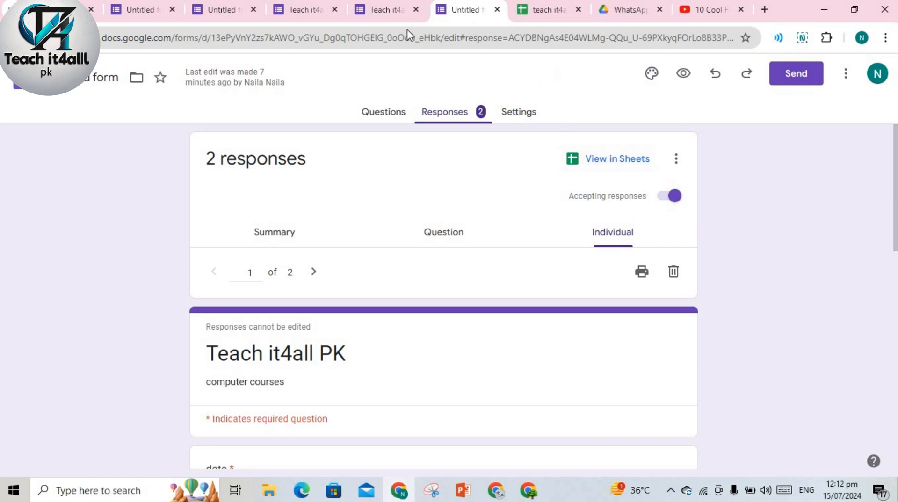
pyautogui.click(653, 79)
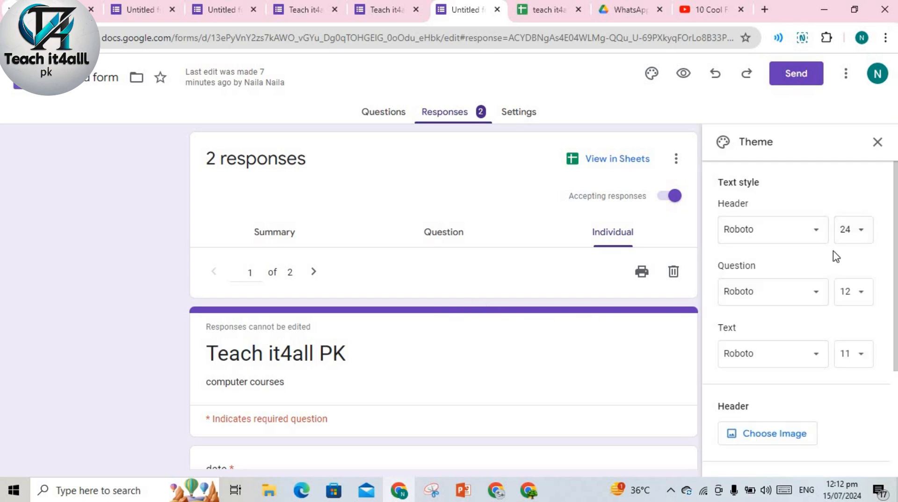
pyautogui.click(817, 234)
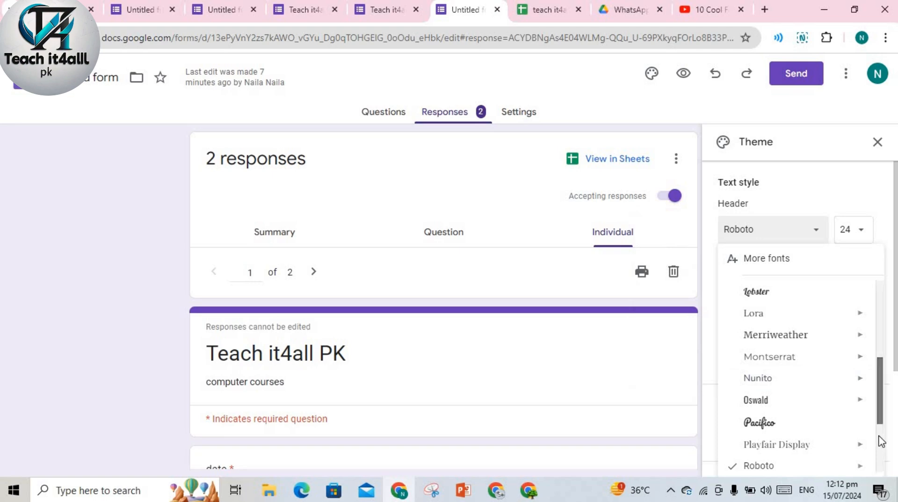
pyautogui.scroll(-3, 880, 446)
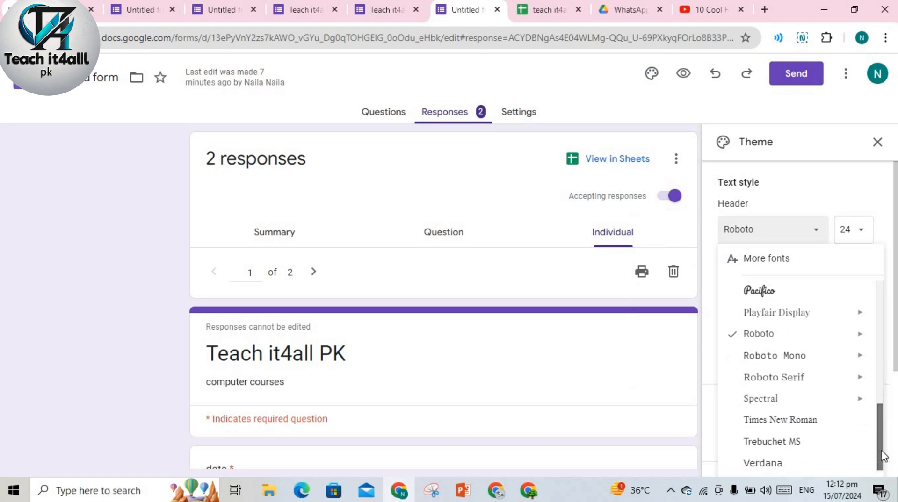
pyautogui.click(792, 213)
pyautogui.click(866, 230)
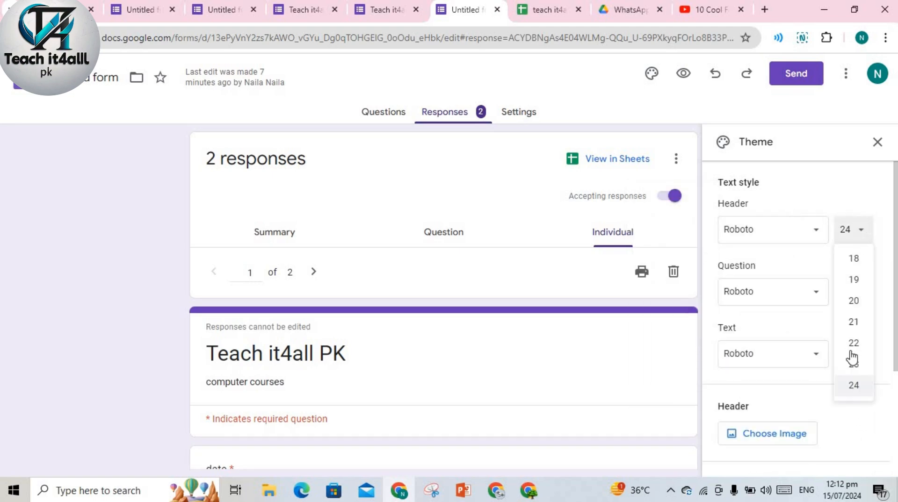
pyautogui.click(837, 191)
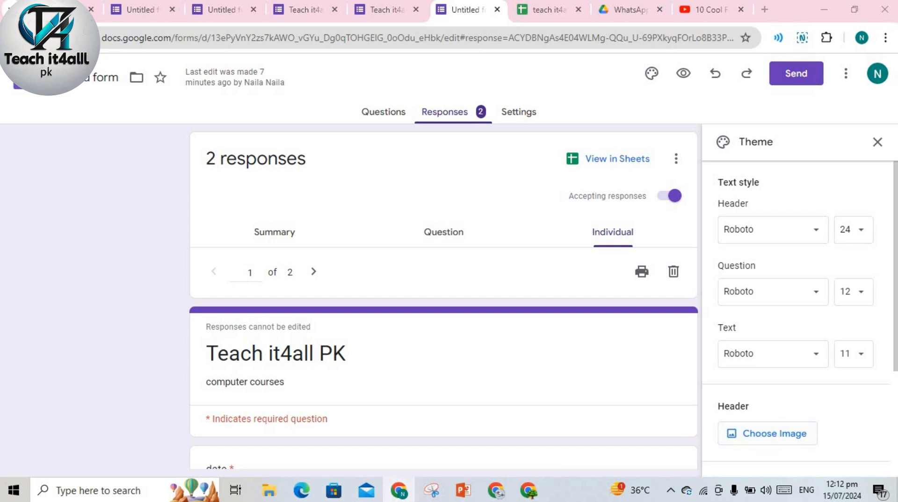
# Try the blue and teal theme colours, settling on light orange for the form's theme
pyautogui.scroll(-3, 798, 318)
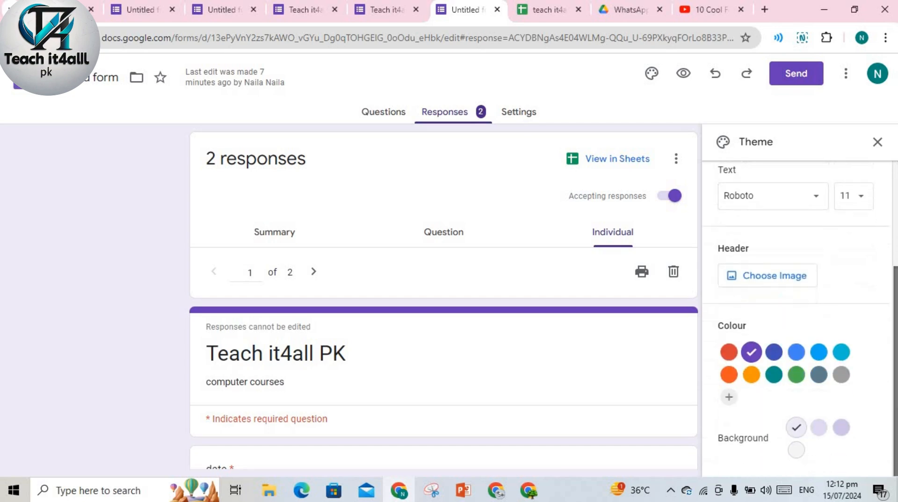
pyautogui.click(796, 352)
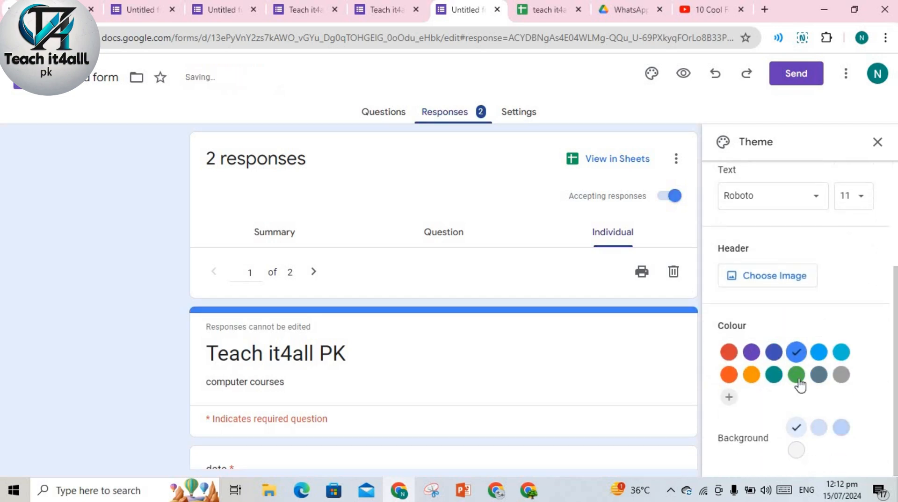
pyautogui.click(774, 376)
pyautogui.click(751, 375)
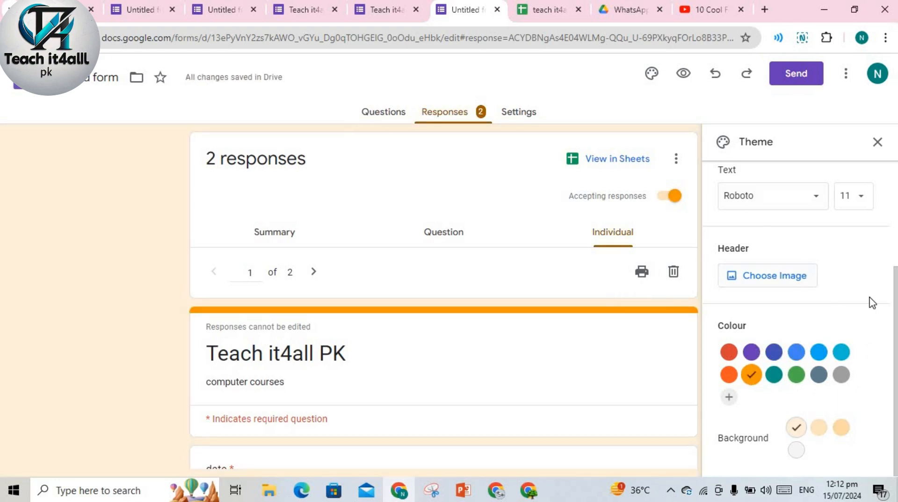
pyautogui.moveTo(896, 297); pyautogui.dragTo(894, 130)
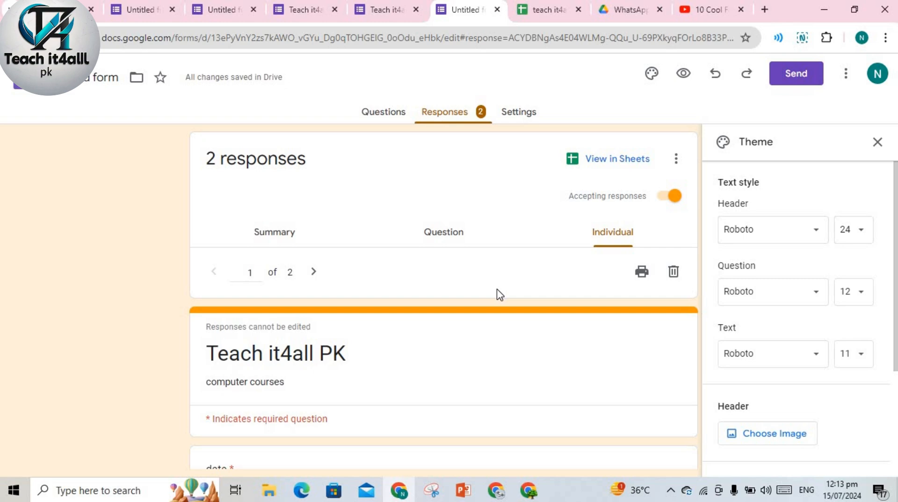
# Open the form's sending options and set email address collection to Verified
pyautogui.click(795, 78)
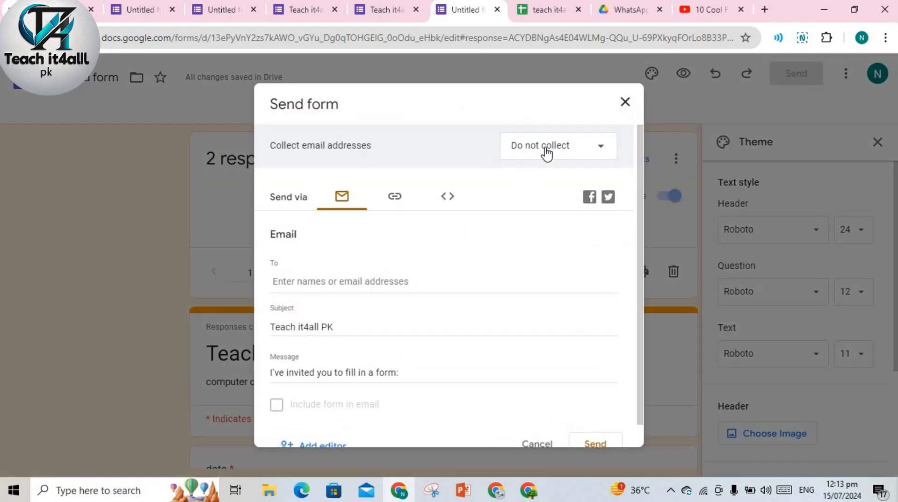
pyautogui.click(601, 149)
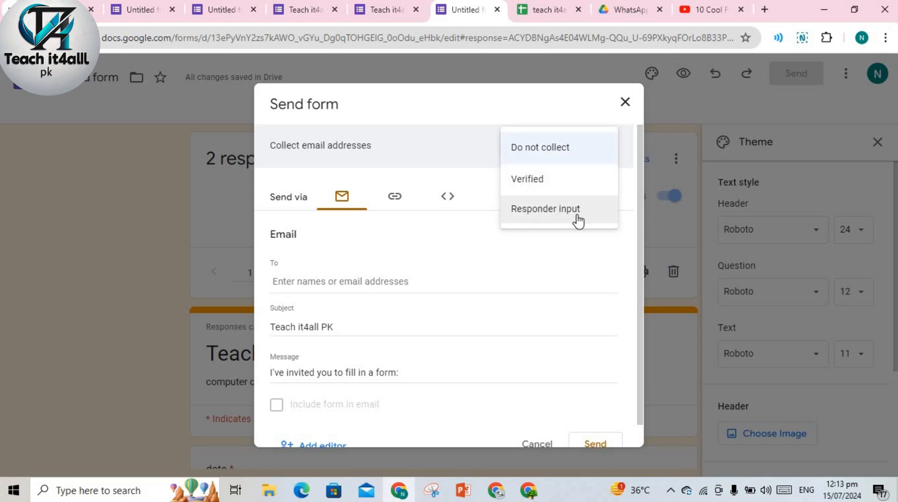
pyautogui.click(532, 179)
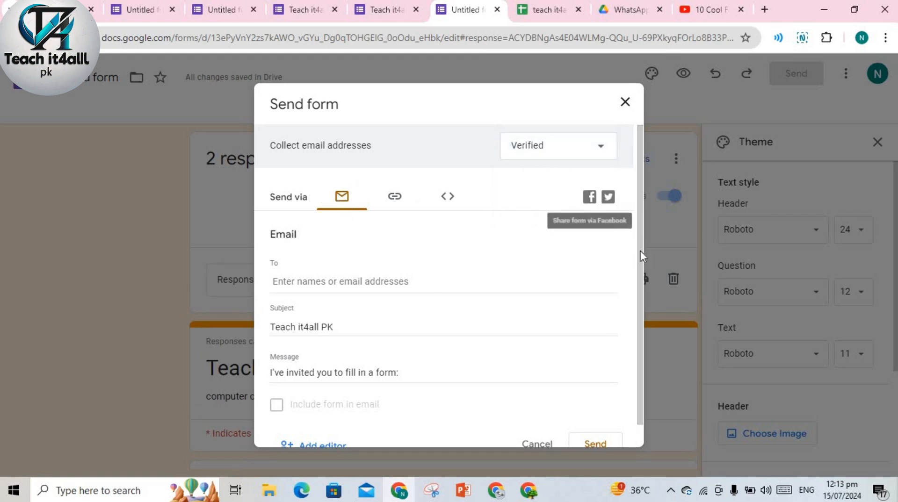
# Examine the email, link and embed HTML options for sending the form
pyautogui.scroll(-1, 639, 294)
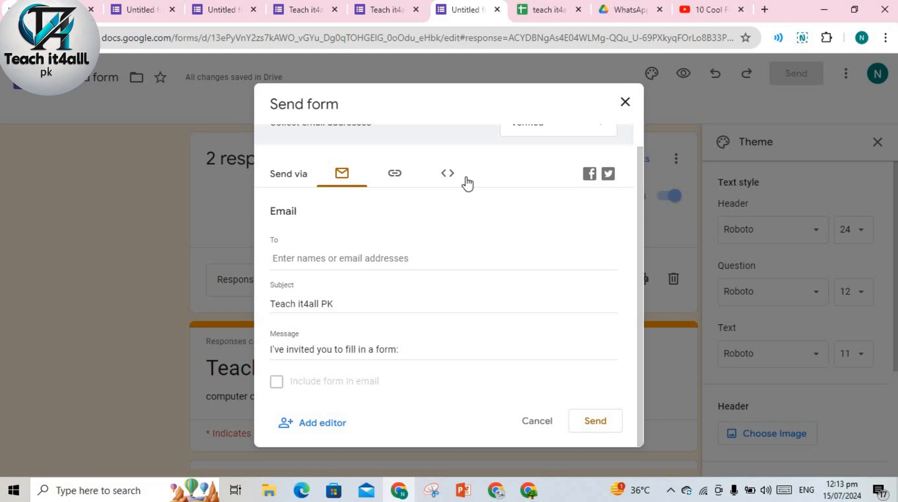
pyautogui.click(395, 176)
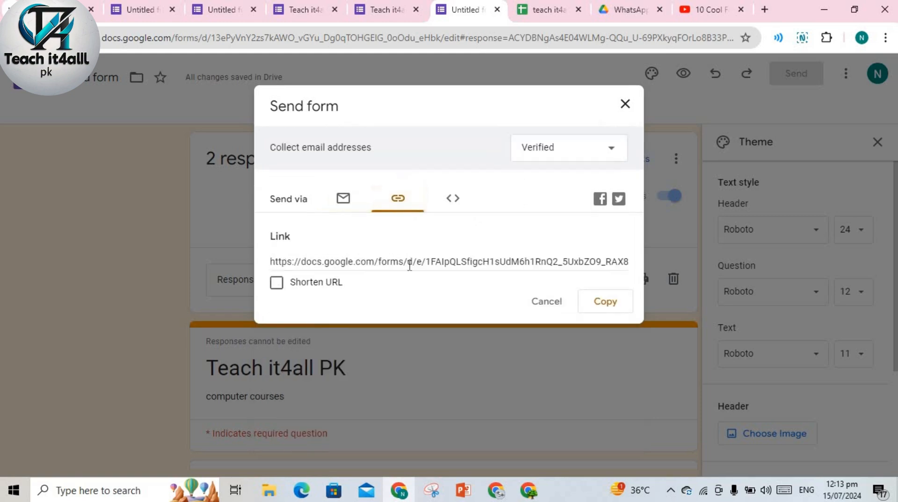
pyautogui.click(453, 201)
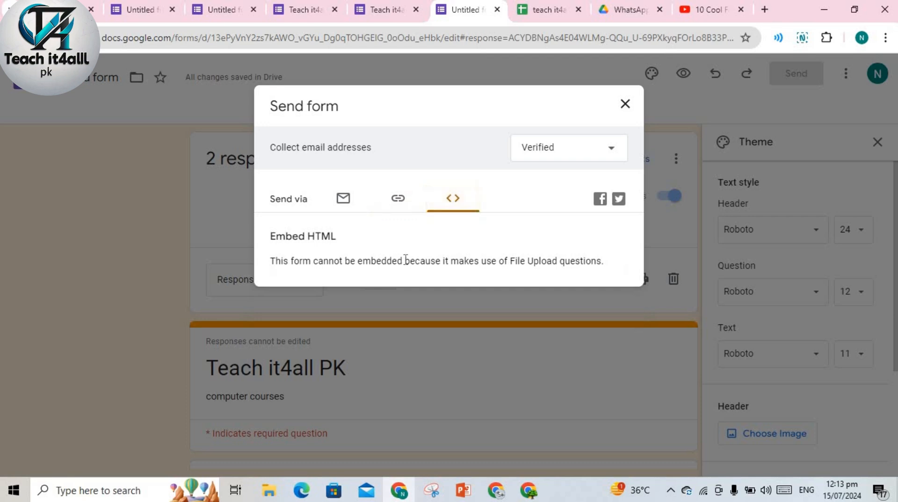
# Choose sending by link, shorten the form's URL and copy it
pyautogui.click(407, 206)
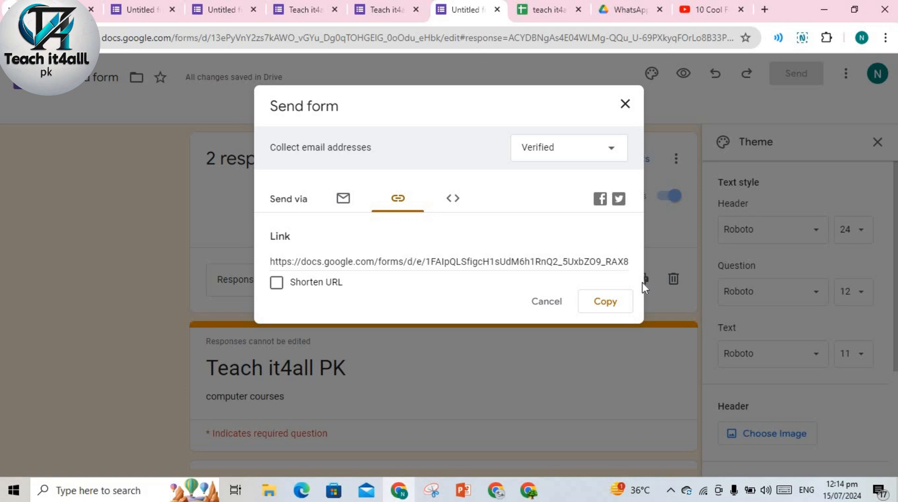
pyautogui.click(558, 13)
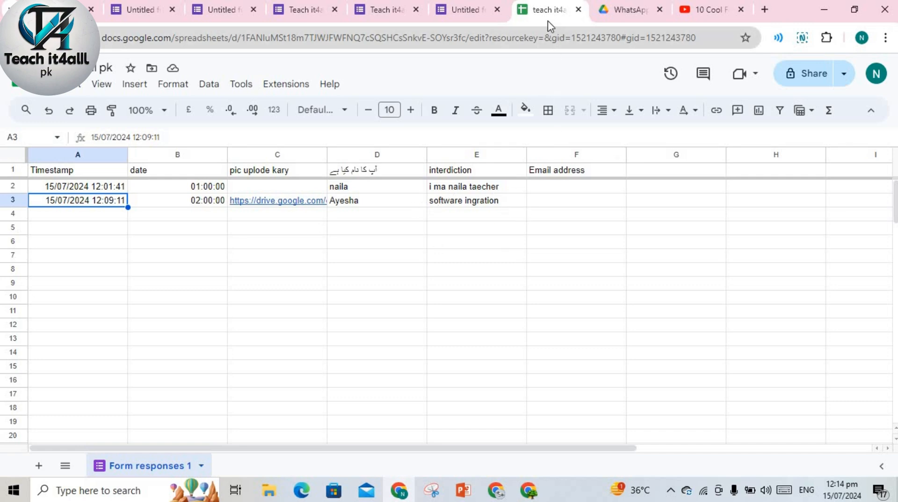
pyautogui.click(491, 17)
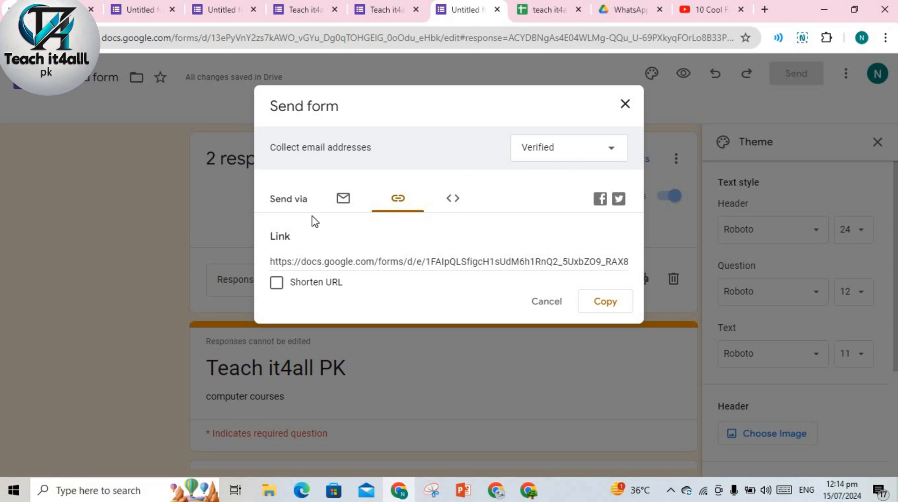
pyautogui.click(276, 284)
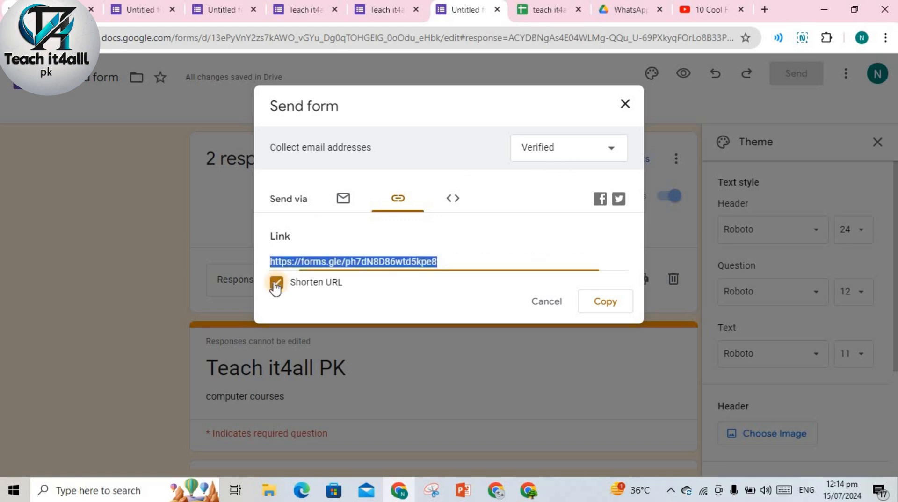
pyautogui.click(611, 302)
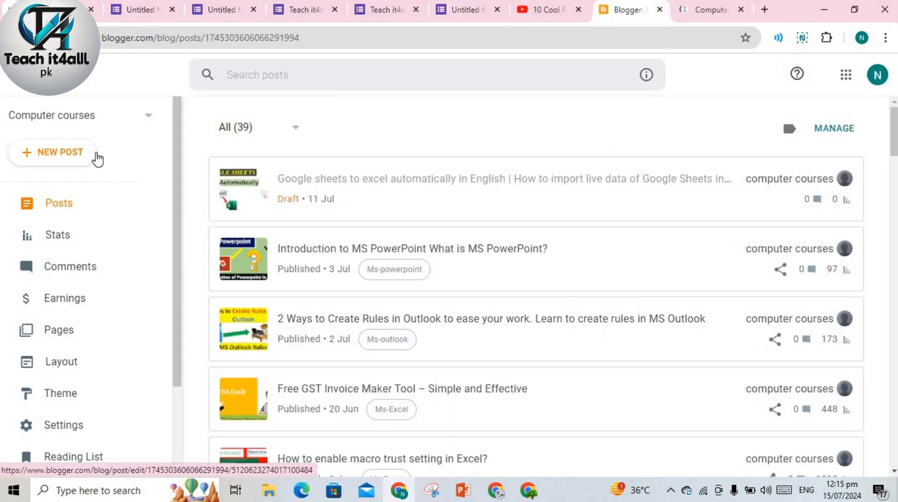
# Start a new post on the Computer courses blog in Blogger and begin a link with the display text "from fill"
pyautogui.click(71, 161)
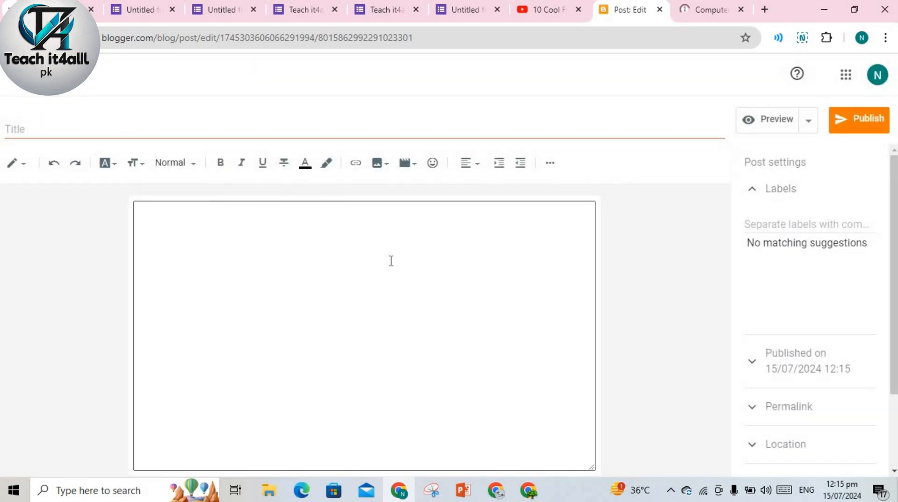
pyautogui.click(283, 271)
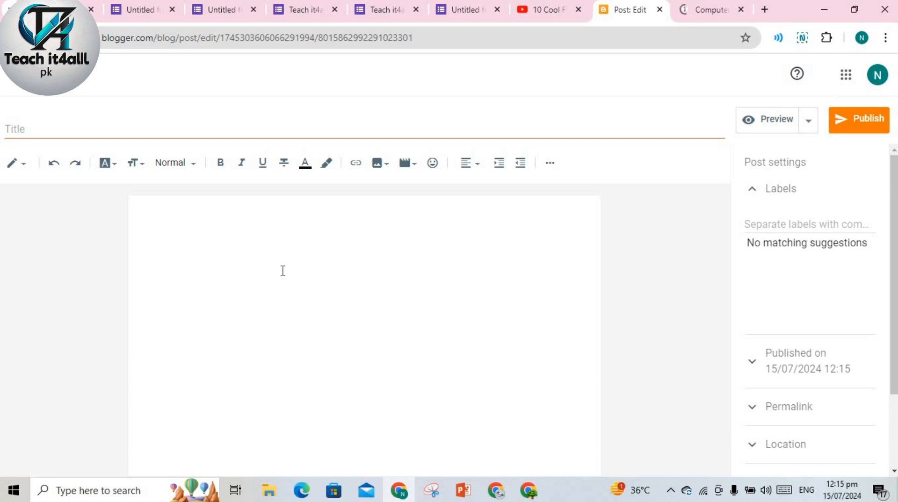
pyautogui.click(232, 237)
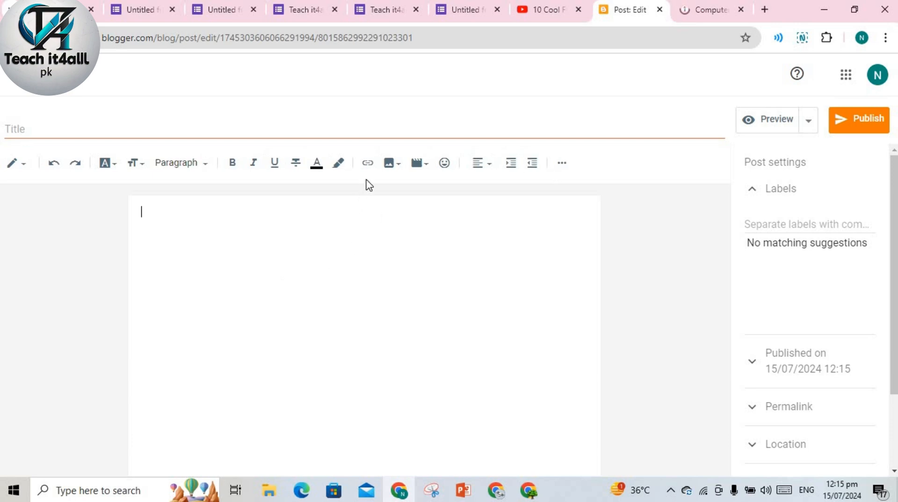
pyautogui.click(374, 163)
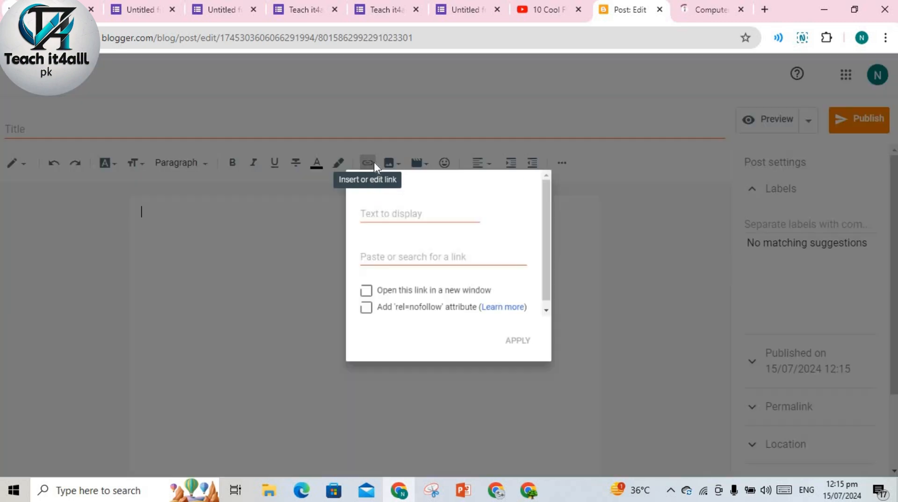
pyautogui.click(398, 208)
pyautogui.write('from fill')
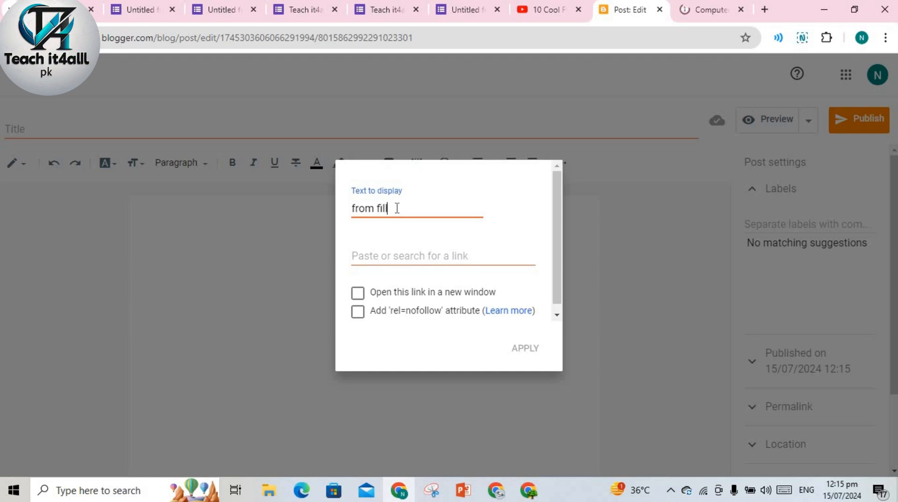
# Paste the copied form URL as the link's target, set it to open in a new window and apply it
pyautogui.click(385, 253)
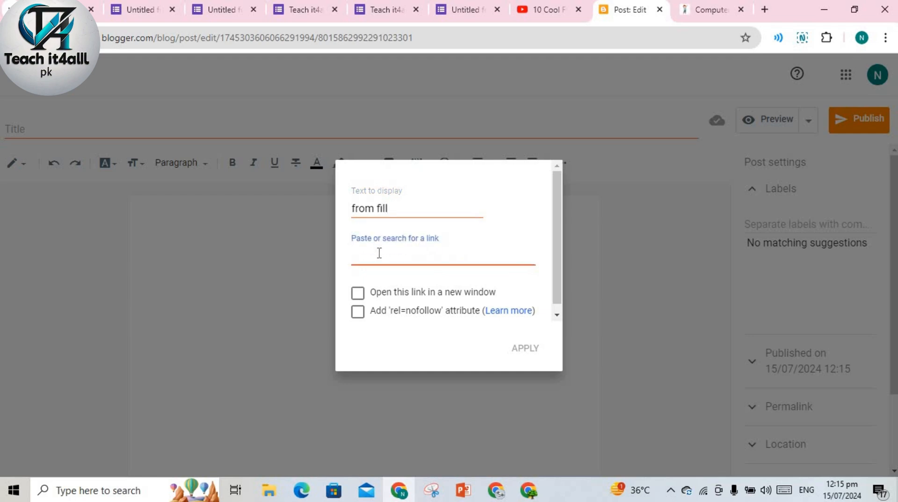
pyautogui.click(471, 7)
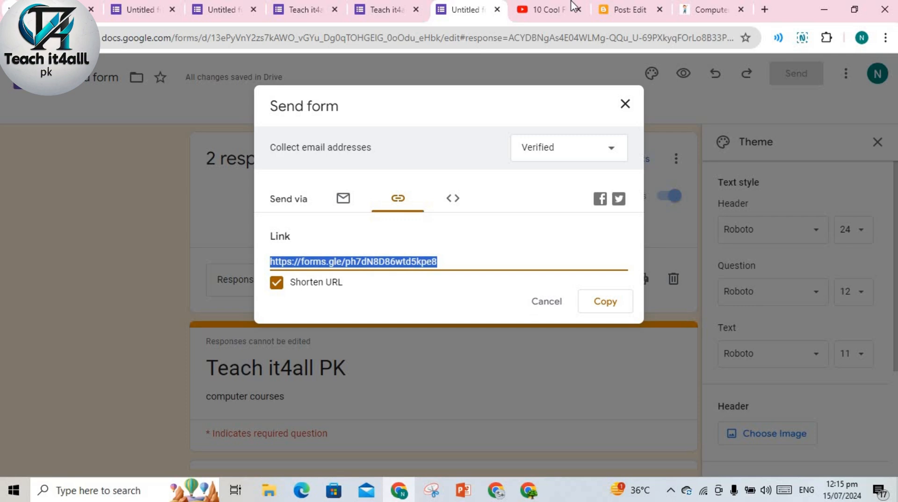
pyautogui.click(627, 8)
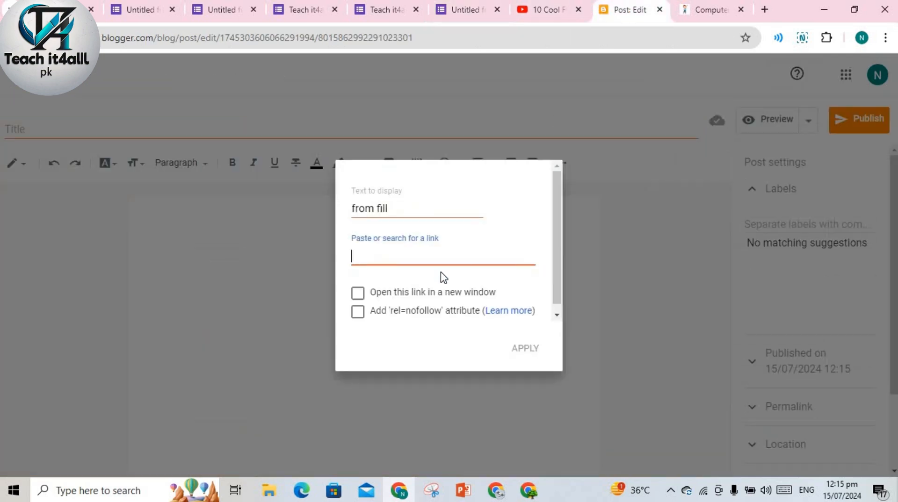
pyautogui.rightClick(400, 260)
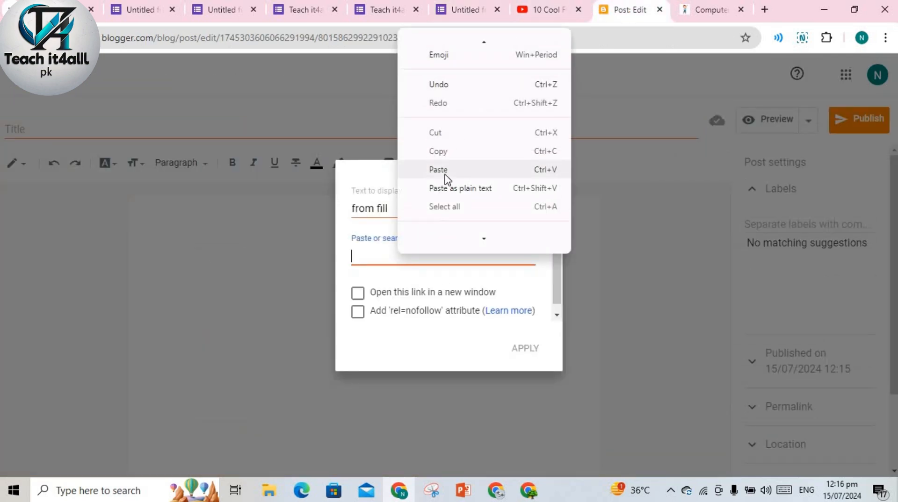
pyautogui.click(448, 171)
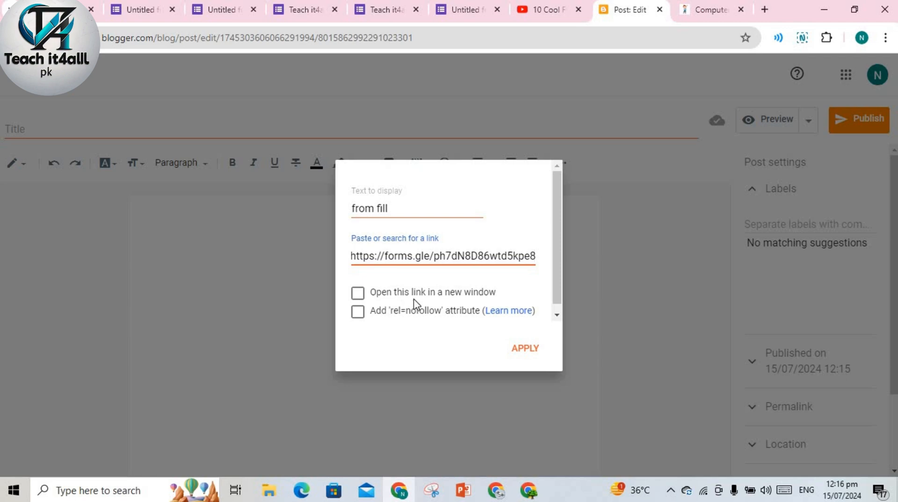
pyautogui.click(360, 294)
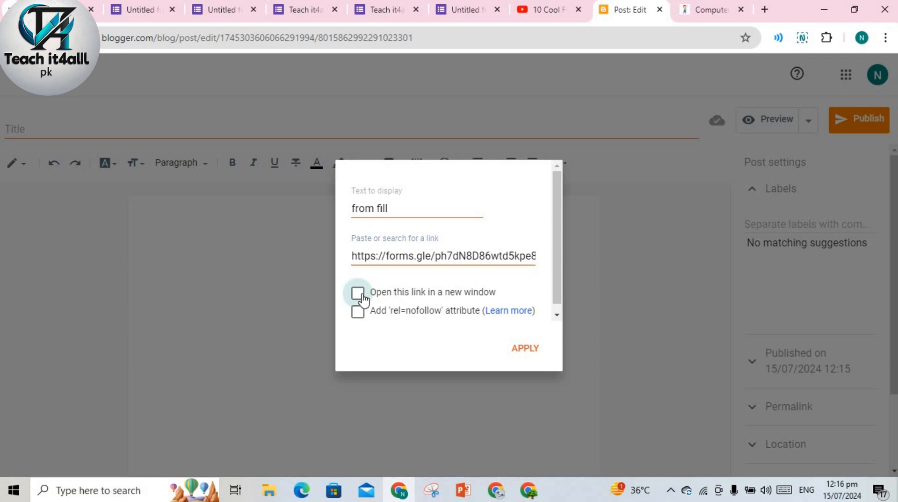
pyautogui.click(525, 348)
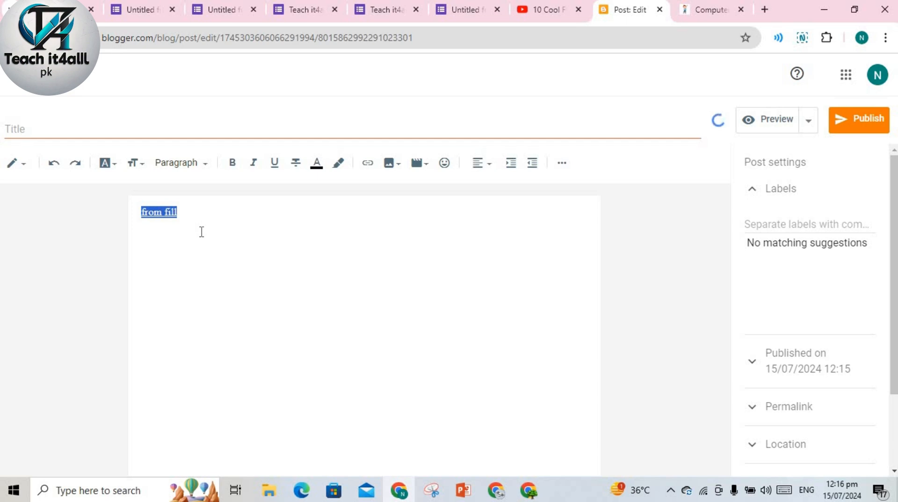
# Publish the post containing the "from fill" link to the blog
pyautogui.click(219, 252)
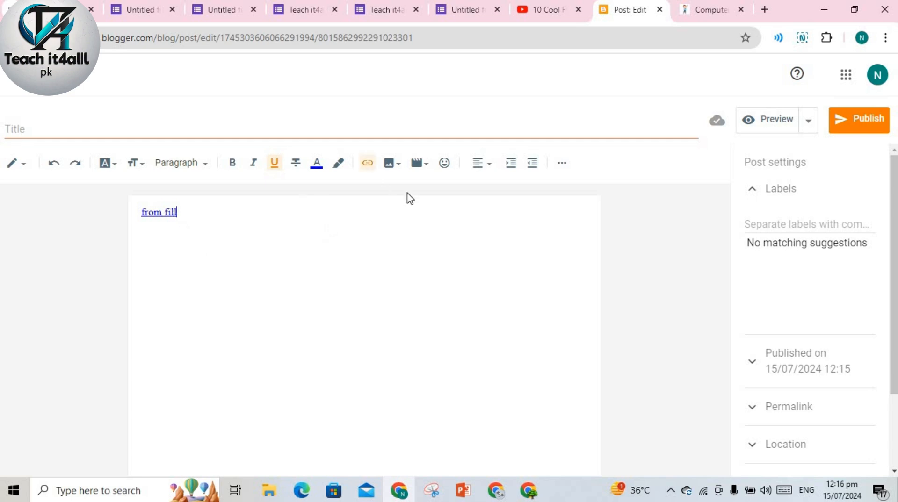
pyautogui.click(845, 128)
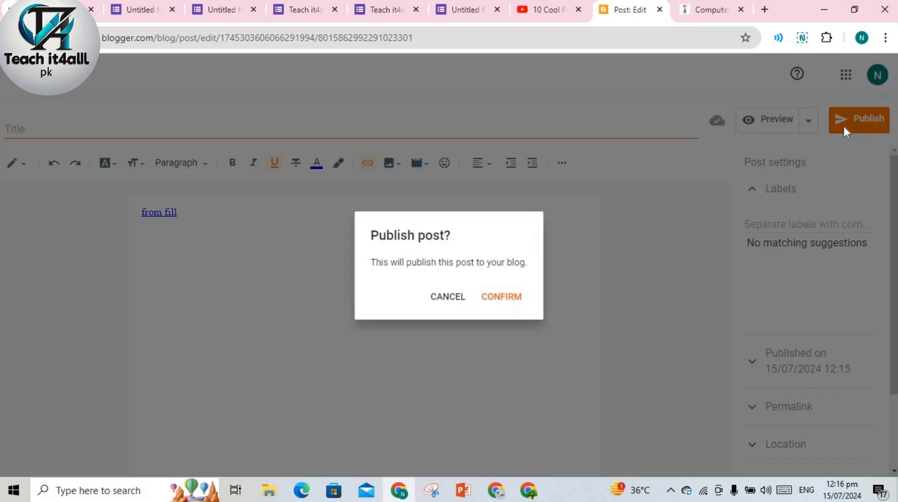
pyautogui.click(497, 297)
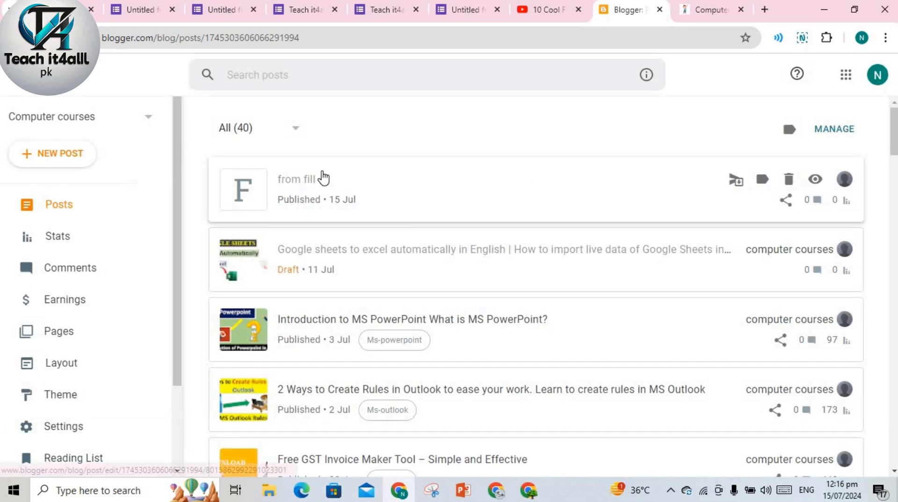
# Open the new post on the computercourses.tech site and follow its "from fill" link to the form
pyautogui.click(709, 10)
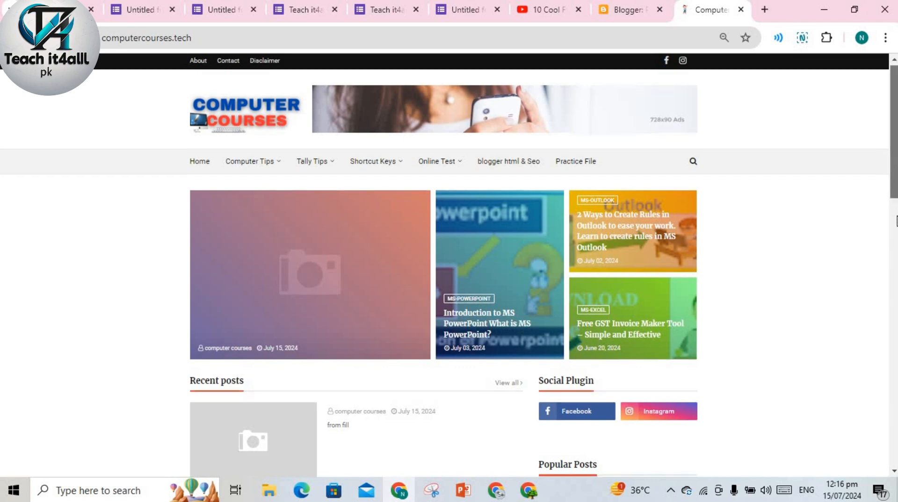
pyautogui.scroll(-4, 563, 197)
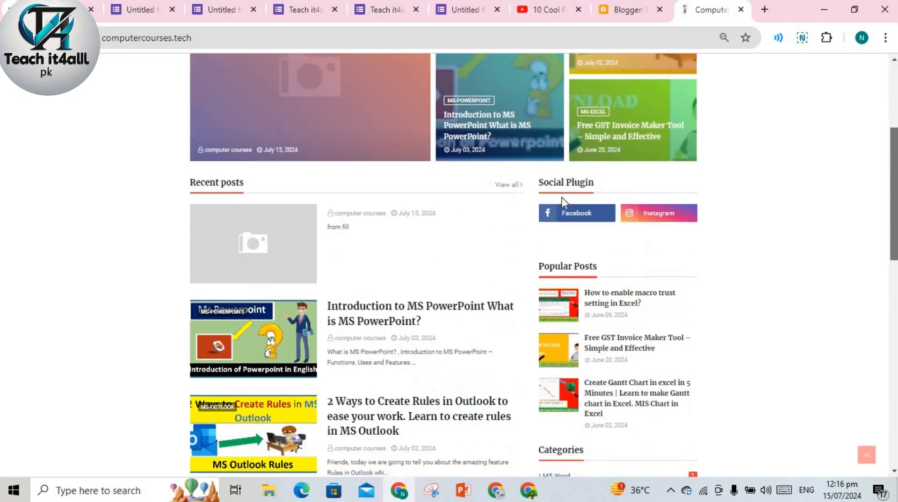
pyautogui.click(294, 240)
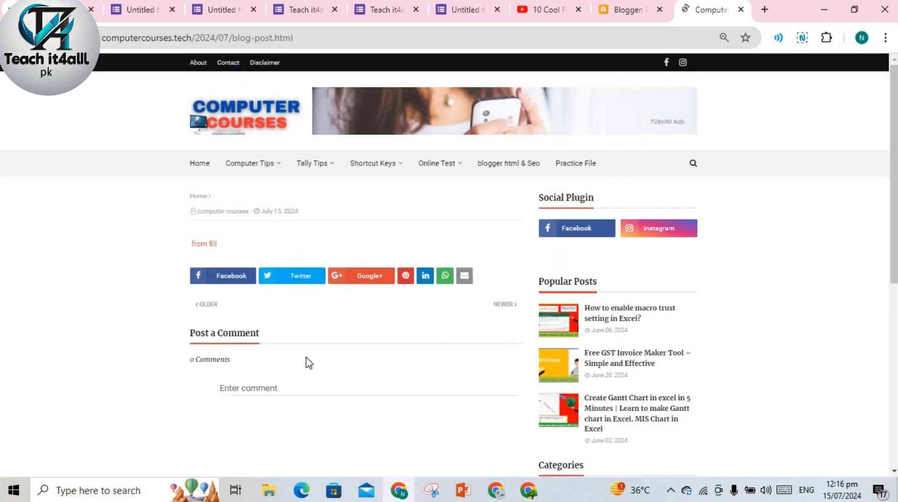
pyautogui.click(205, 244)
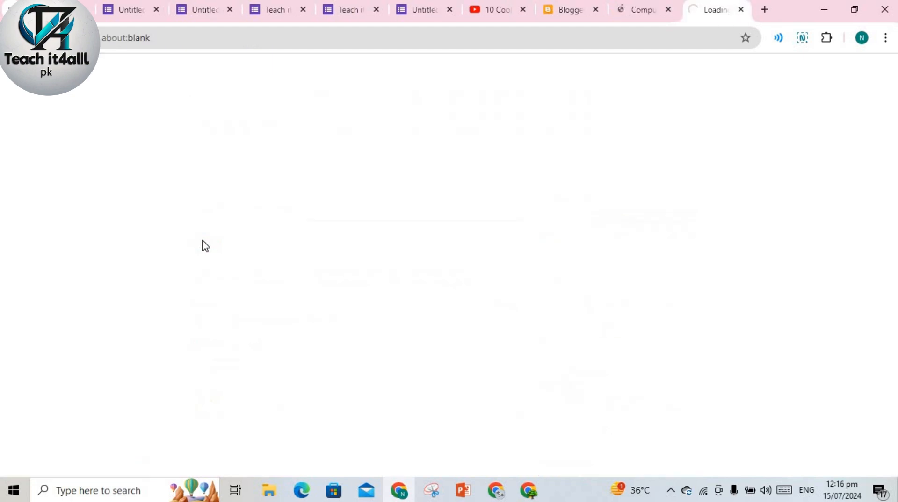
pyautogui.click(646, 10)
pyautogui.click(713, 10)
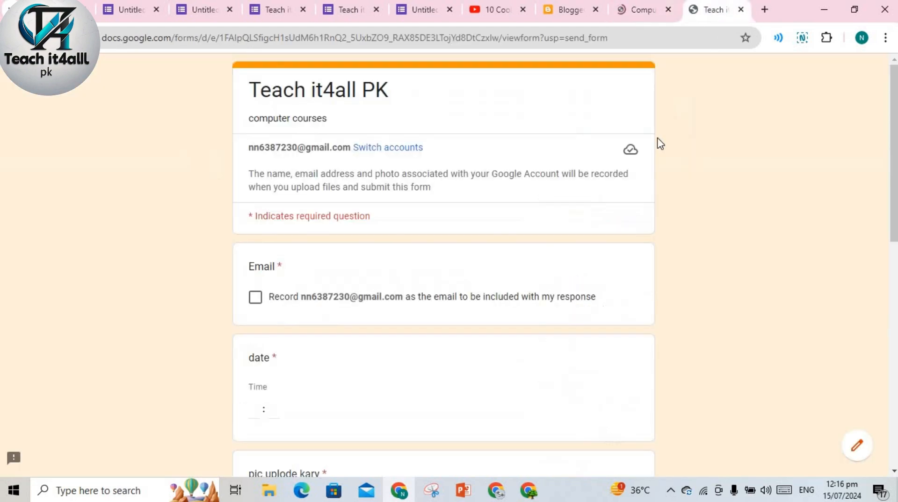
# Examine the published "Teach it4all PK" form's questions, from the email field down to the interdiction question
pyautogui.scroll(-10, 894, 141)
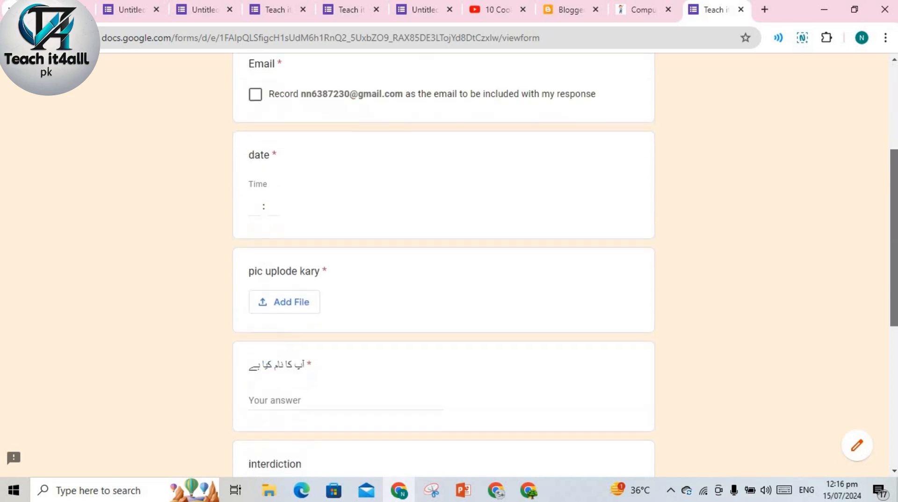
pyautogui.scroll(-1, 565, 266)
pyautogui.scroll(10, 443, 265)
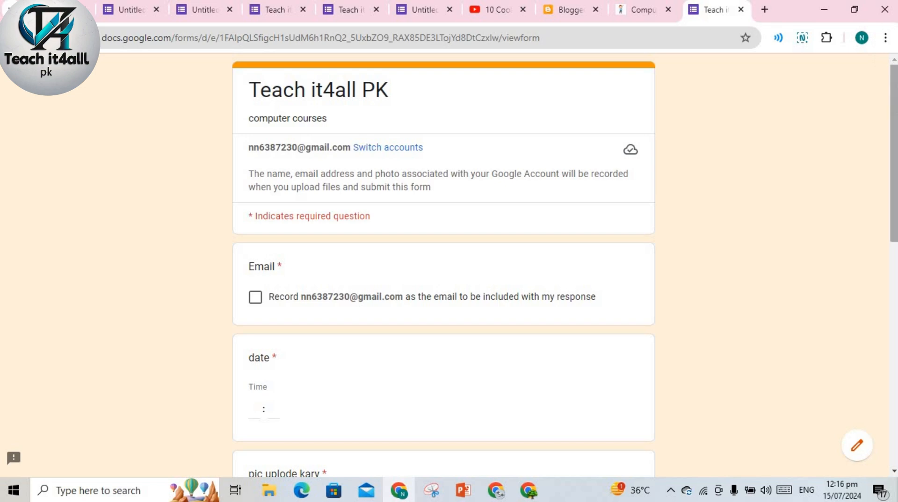
pyautogui.scroll(-5, 895, 154)
pyautogui.scroll(-6, 896, 45)
pyautogui.scroll(12, 896, 45)
pyautogui.moveTo(894, 146); pyautogui.dragTo(894, 232)
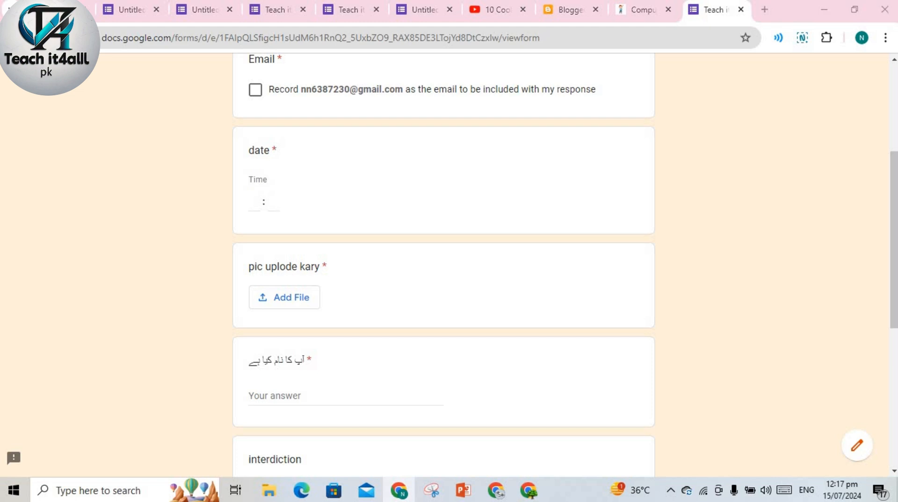
pyautogui.moveTo(894, 274); pyautogui.dragTo(896, 327)
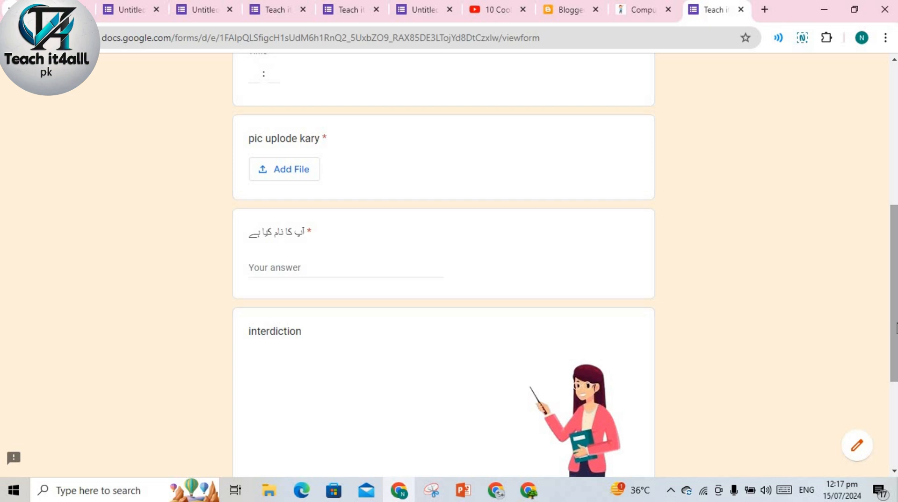
pyautogui.press('super')
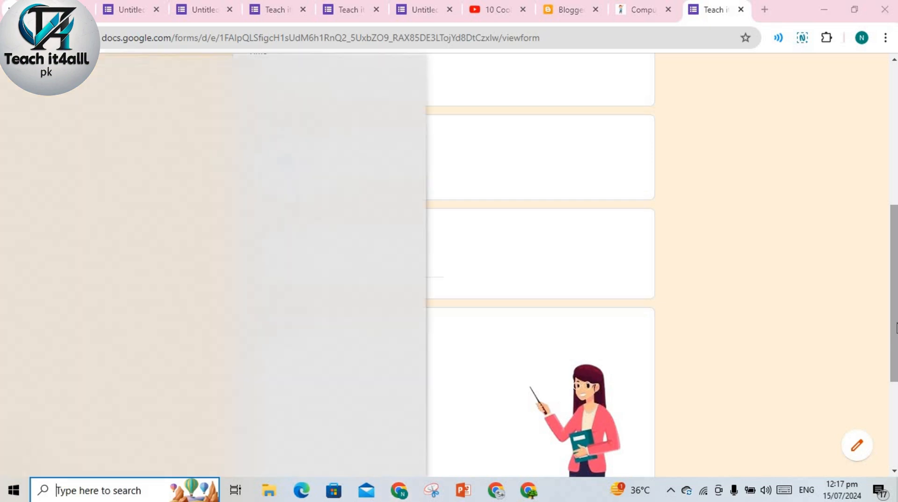